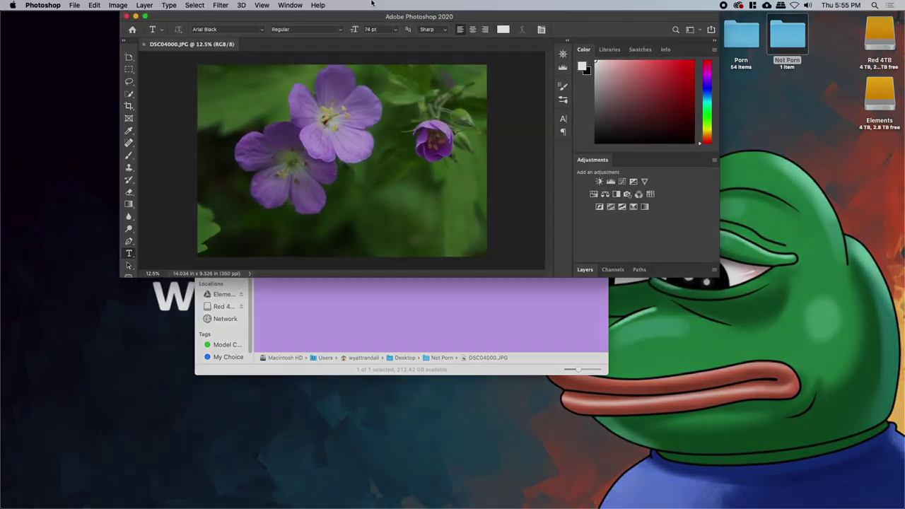
Examine the flower photo at several magnifications, including the petals and the bud.
{"action": "key", "text": "z"}
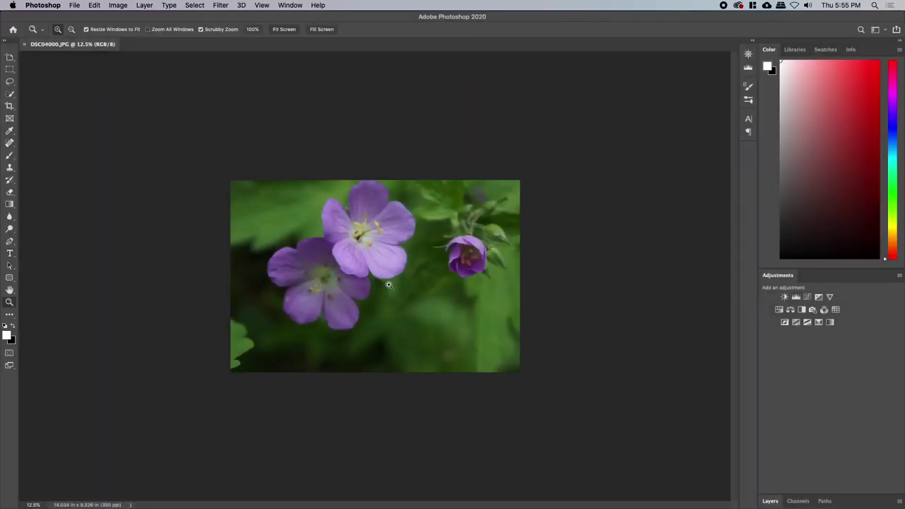
{"action": "left_click", "coordinate": [343, 152]}
{"action": "left_click_drag", "start_coordinate": [343, 153], "coordinate": [384, 141]}
{"action": "left_click_drag", "start_coordinate": [524, 229], "coordinate": [241, 291]}
{"action": "left_click_drag", "start_coordinate": [491, 371], "coordinate": [502, 214]}
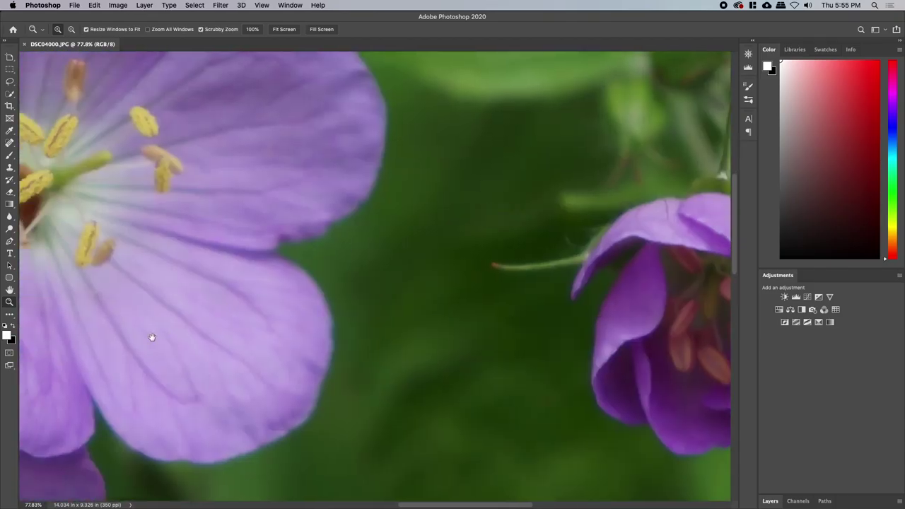
{"action": "left_click_drag", "start_coordinate": [151, 335], "coordinate": [559, 261]}
{"action": "left_click_drag", "start_coordinate": [380, 325], "coordinate": [531, 193]}
{"action": "left_click_drag", "start_coordinate": [500, 230], "coordinate": [554, 212]}
{"action": "key", "text": "super+0"}
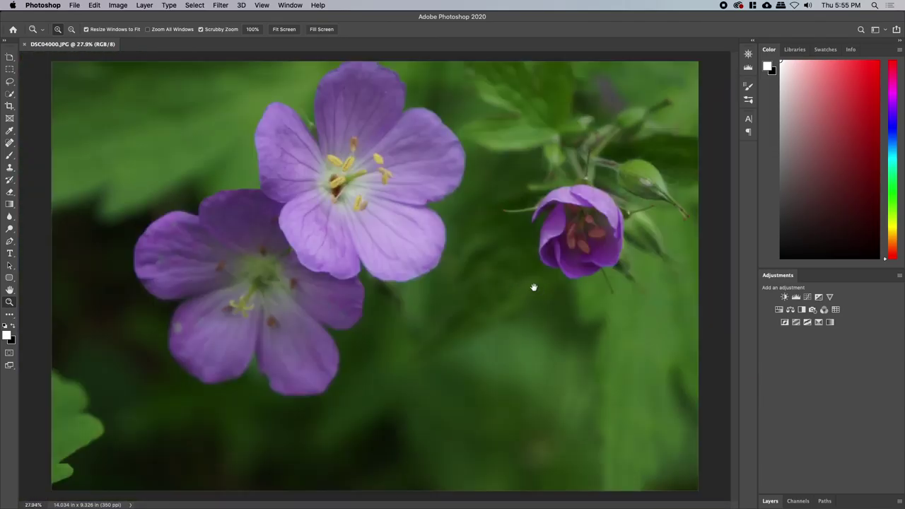
{"action": "left_click_drag", "start_coordinate": [474, 257], "coordinate": [464, 260]}
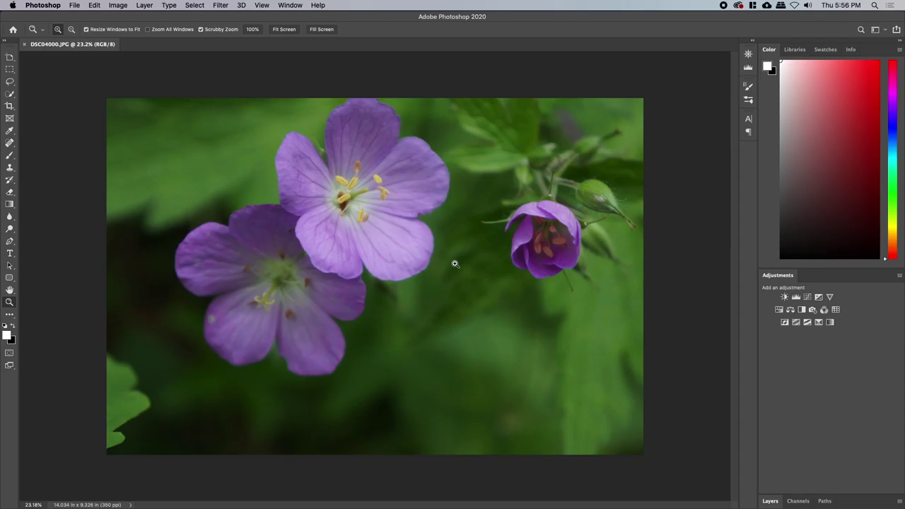
{"action": "mouse_move", "coordinate": [398, 275]}
{"action": "left_mouse_down"}
{"action": "mouse_move", "coordinate": [420, 289]}
{"action": "mouse_move", "coordinate": [396, 291]}
{"action": "left_mouse_up"}
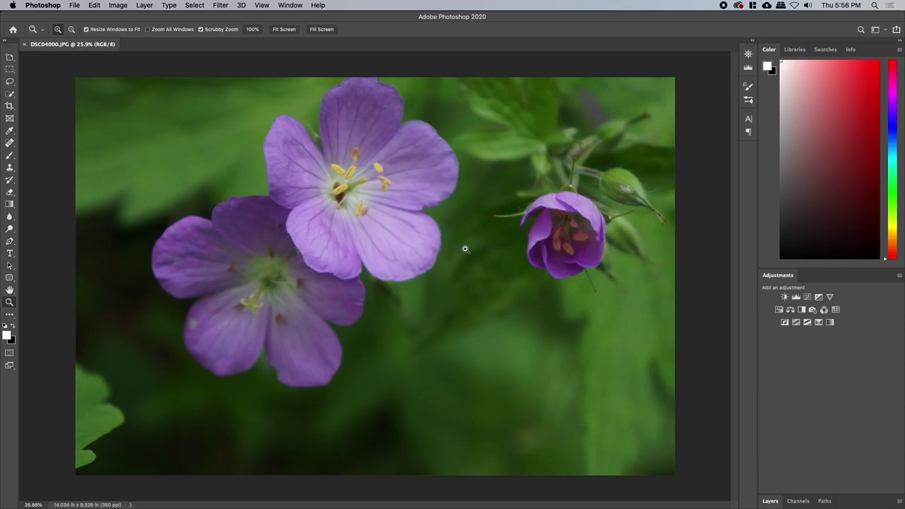
Add a Curves adjustment layer and arrange the panels so the layer list and the curve are both accessible.
{"action": "left_click", "coordinate": [807, 296]}
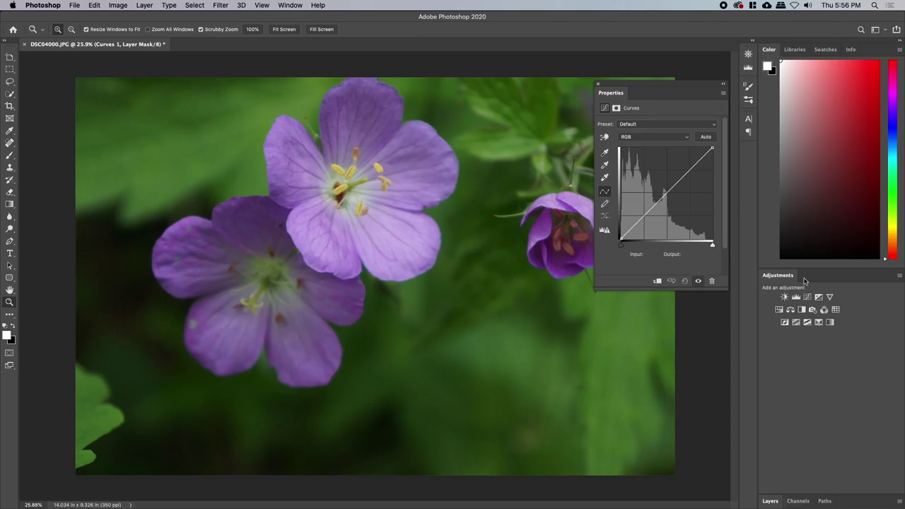
{"action": "left_click_drag", "start_coordinate": [813, 269], "coordinate": [834, 165]}
{"action": "left_click", "coordinate": [769, 501]}
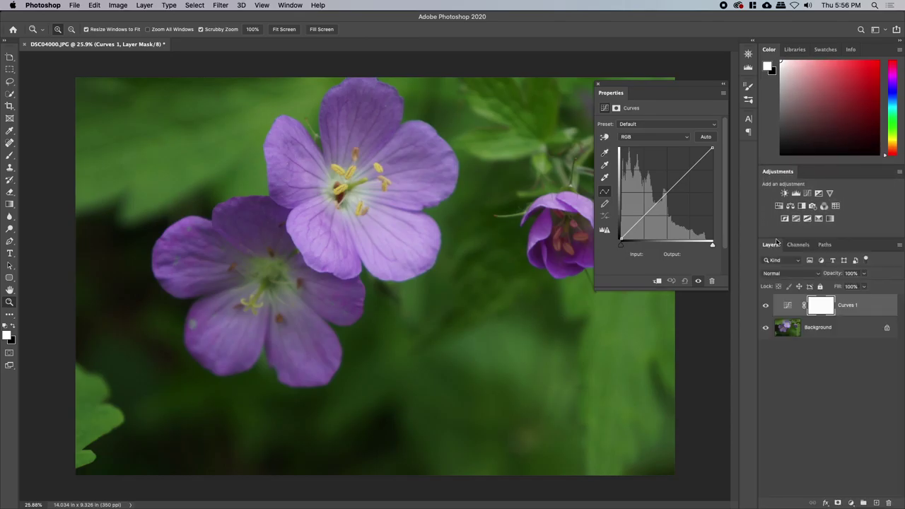
{"action": "left_click_drag", "start_coordinate": [622, 88], "coordinate": [709, 277]}
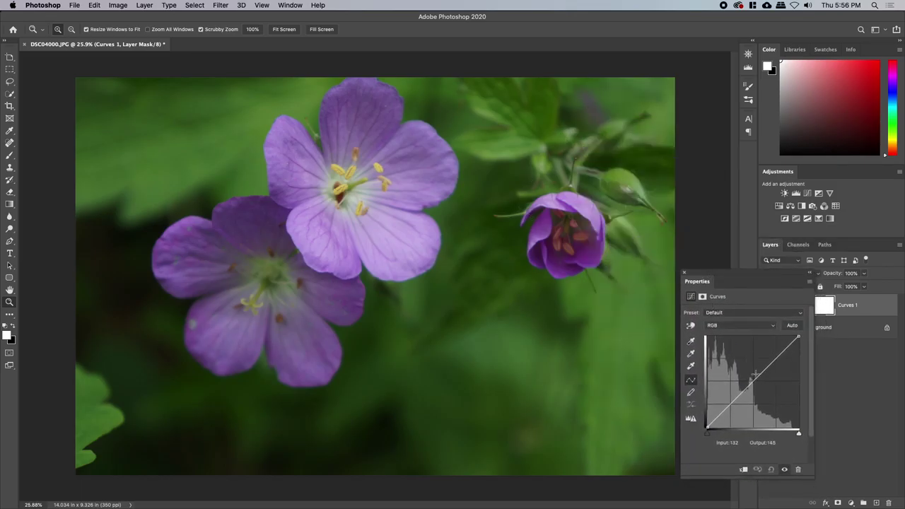
Shape the Curves layer's RGB curve into an S-curve with raised highlights and lowered shadows.
{"action": "left_click_drag", "start_coordinate": [772, 365], "coordinate": [782, 343]}
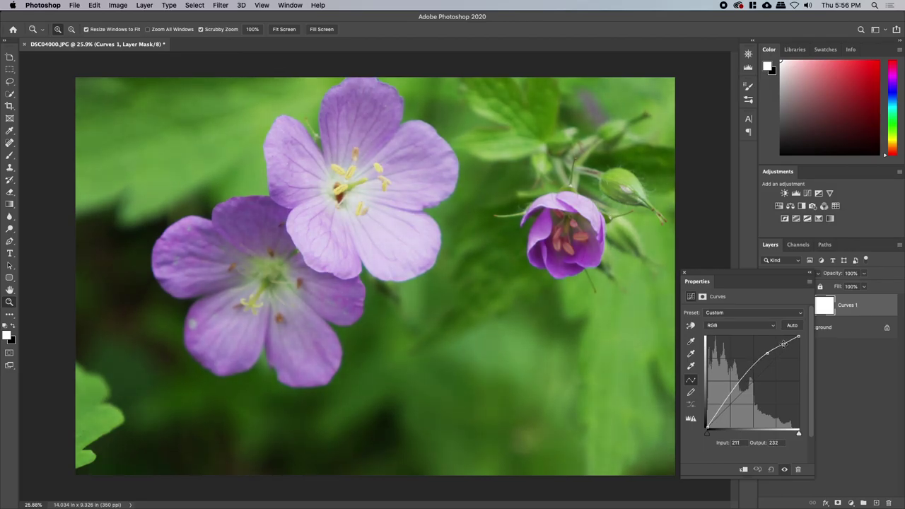
{"action": "left_click_drag", "start_coordinate": [784, 344], "coordinate": [902, 351]}
{"action": "left_click", "coordinate": [730, 396]}
{"action": "mouse_move", "coordinate": [730, 396]}
{"action": "left_mouse_down"}
{"action": "mouse_move", "coordinate": [737, 407]}
{"action": "mouse_move", "coordinate": [735, 399]}
{"action": "left_mouse_up"}
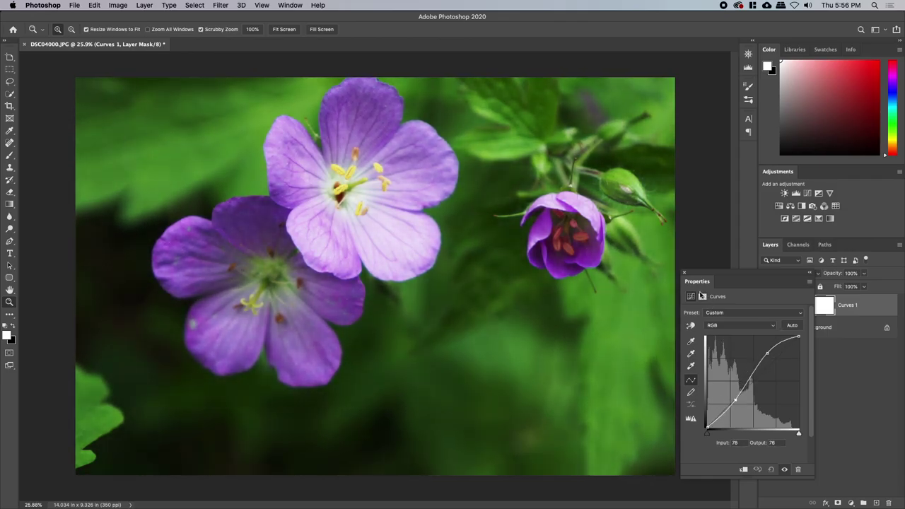
{"action": "left_click", "coordinate": [684, 274]}
Compare the photo with and without the Curves adjustment layer.
{"action": "left_click", "coordinate": [765, 305]}
{"action": "left_click", "coordinate": [765, 306]}
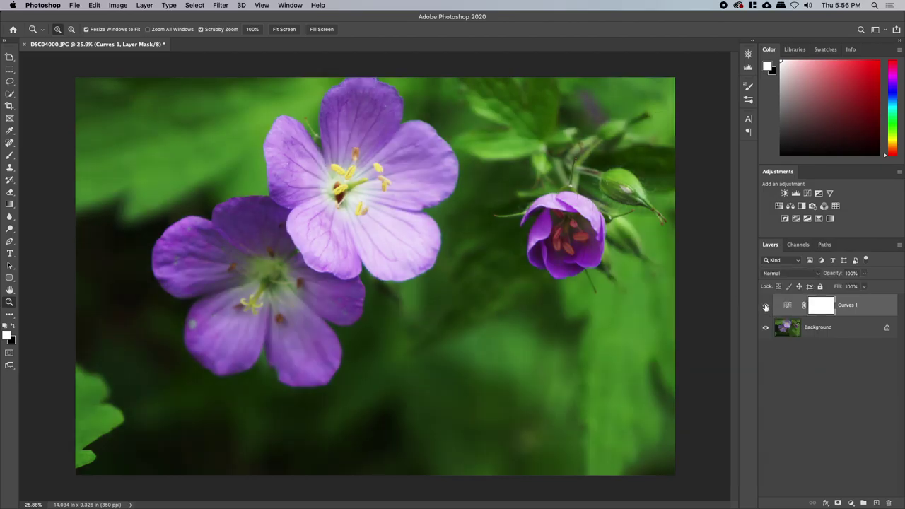
{"action": "left_click", "coordinate": [764, 306]}
{"action": "left_click", "coordinate": [765, 306]}
{"action": "left_click", "coordinate": [766, 305]}
{"action": "left_click", "coordinate": [766, 305]}
Add a Levels adjustment layer with shadow input 22 and black output 21, and compare the photo with and without it.
{"action": "left_click", "coordinate": [797, 193]}
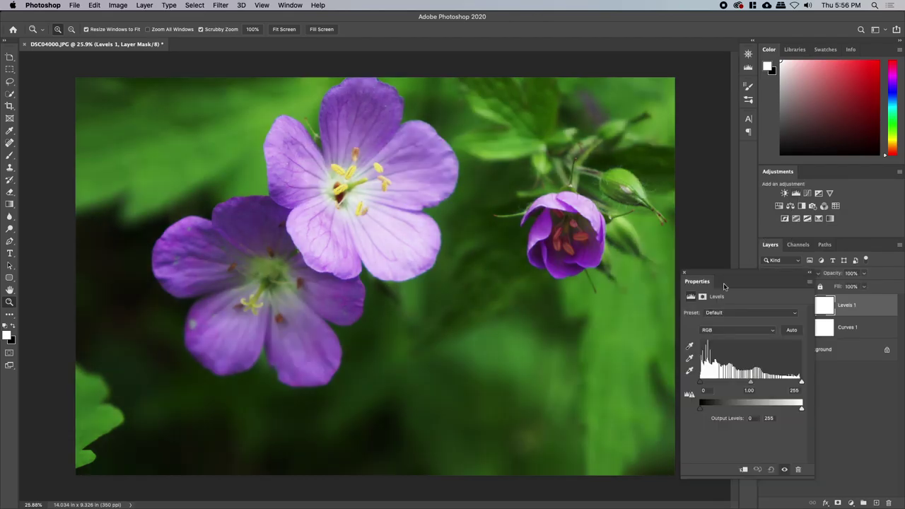
{"action": "left_click_drag", "start_coordinate": [700, 410], "coordinate": [709, 385]}
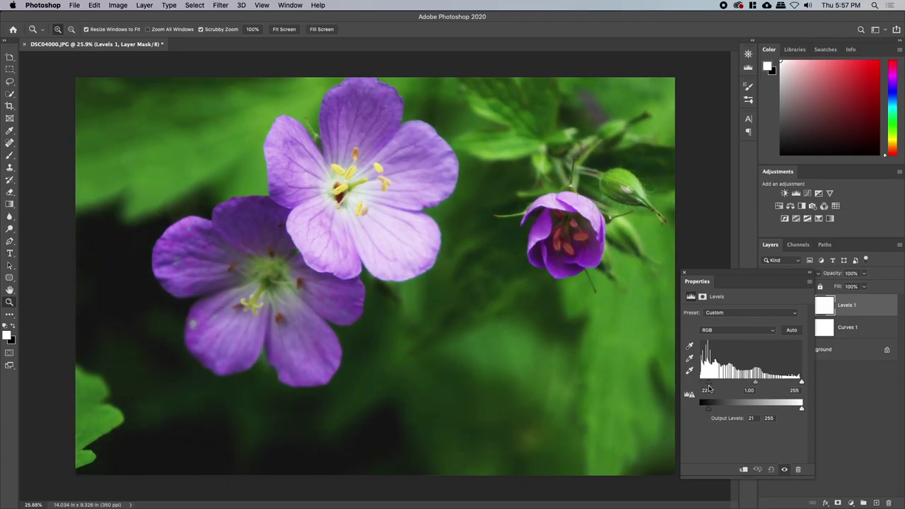
{"action": "left_click", "coordinate": [684, 272]}
{"action": "left_click", "coordinate": [766, 305]}
{"action": "left_click", "coordinate": [765, 304]}
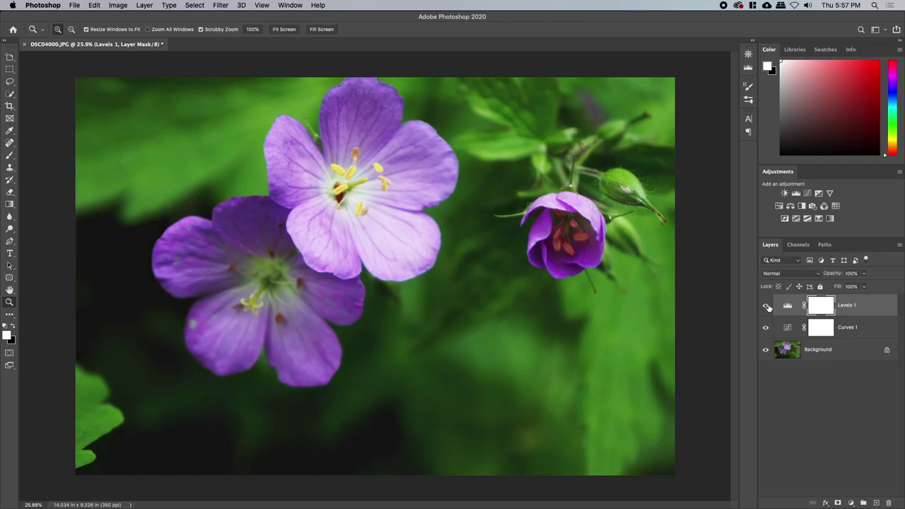
{"action": "left_click", "coordinate": [766, 305]}
Set the Levels layer's black output to 0 and its shadow input to 6.
{"action": "double_click", "coordinate": [787, 304]}
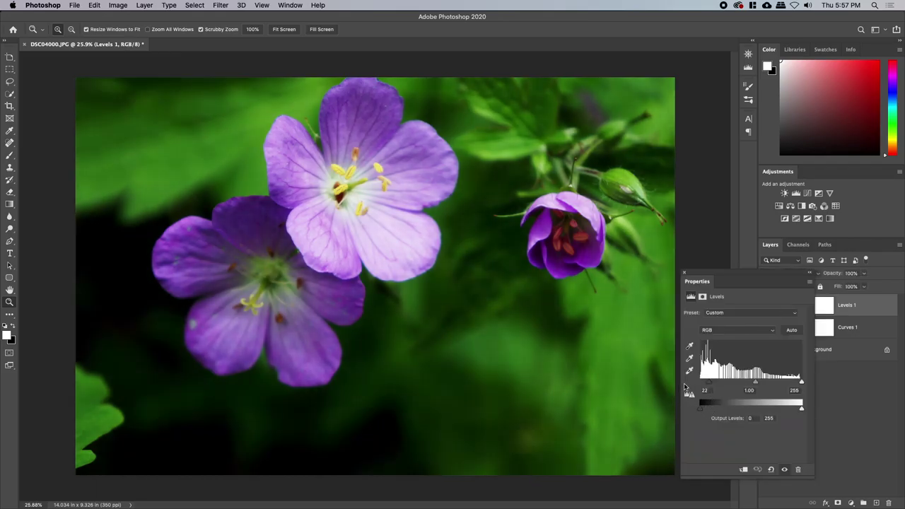
{"action": "left_click_drag", "start_coordinate": [709, 382], "coordinate": [703, 386]}
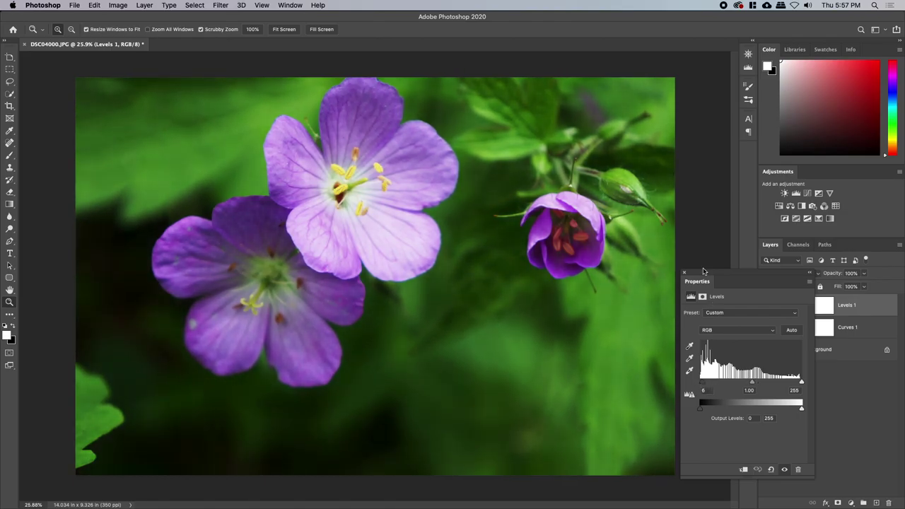
{"action": "left_click", "coordinate": [684, 272]}
Compare the adjusted image with the original background photo and inspect the two large flowers closer up.
{"action": "left_click", "coordinate": [767, 351], "text": "alt"}
{"action": "left_click", "coordinate": [764, 351], "text": "alt"}
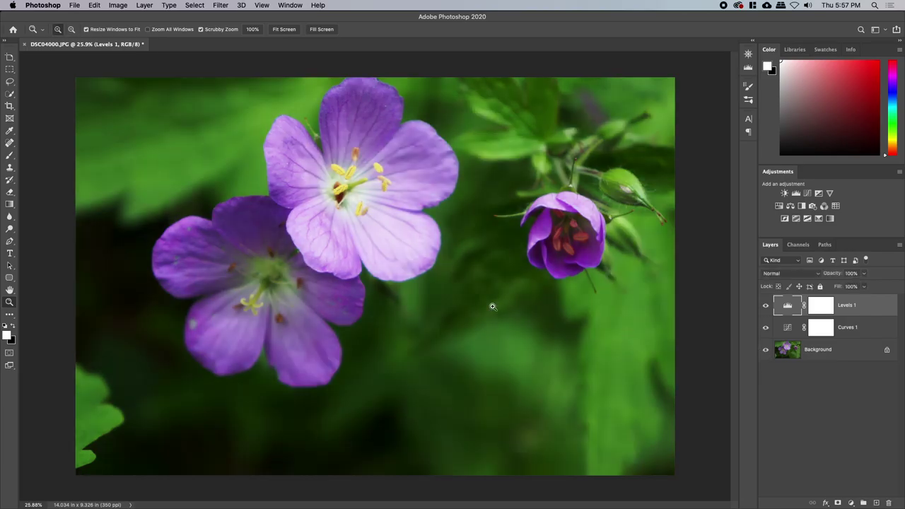
{"action": "left_click", "coordinate": [218, 191]}
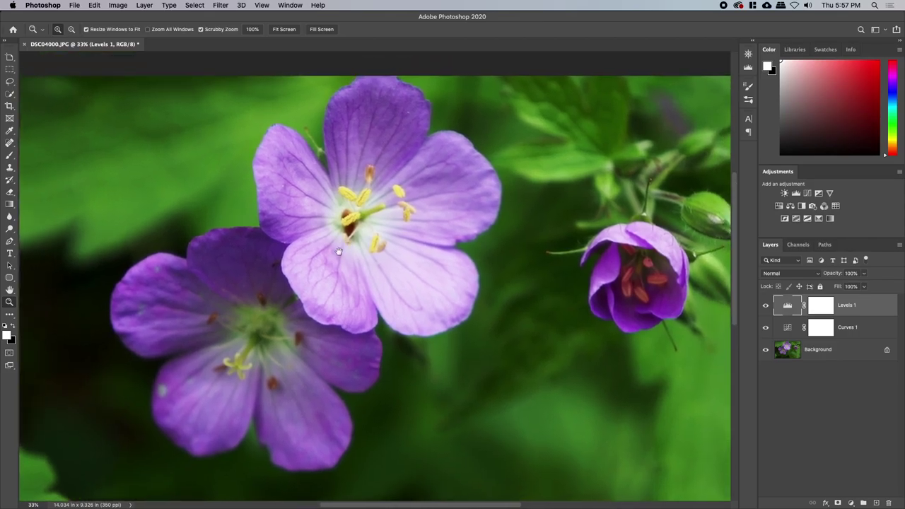
{"action": "left_click_drag", "start_coordinate": [367, 257], "coordinate": [404, 250]}
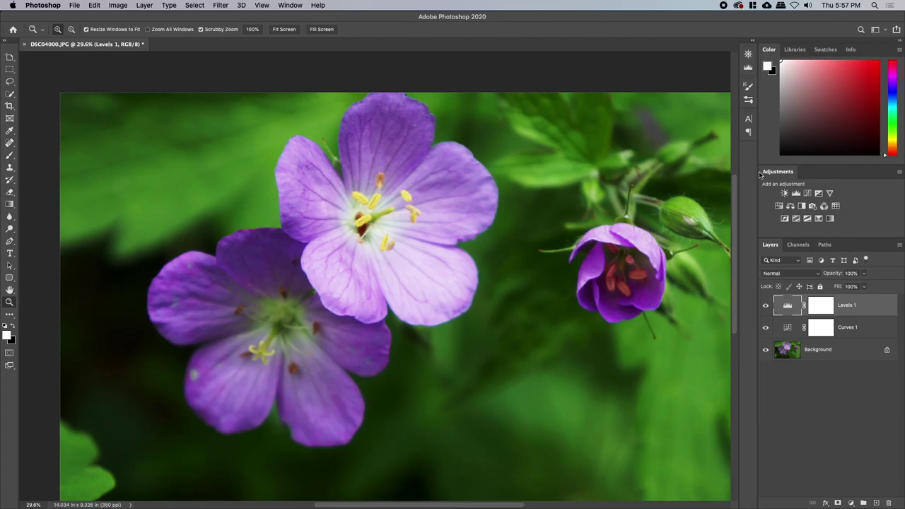
Add a Hue/Saturation adjustment layer above the Levels layer and set its blend mode to Hard Light.
{"action": "left_click", "coordinate": [779, 205]}
{"action": "left_click_drag", "start_coordinate": [813, 279], "coordinate": [670, 261]}
{"action": "left_click", "coordinate": [772, 273]}
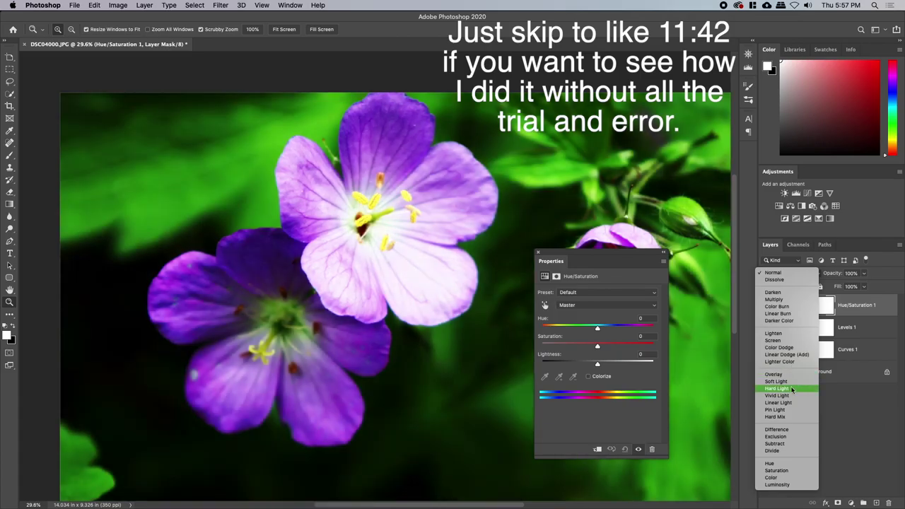
{"action": "left_click", "coordinate": [776, 388]}
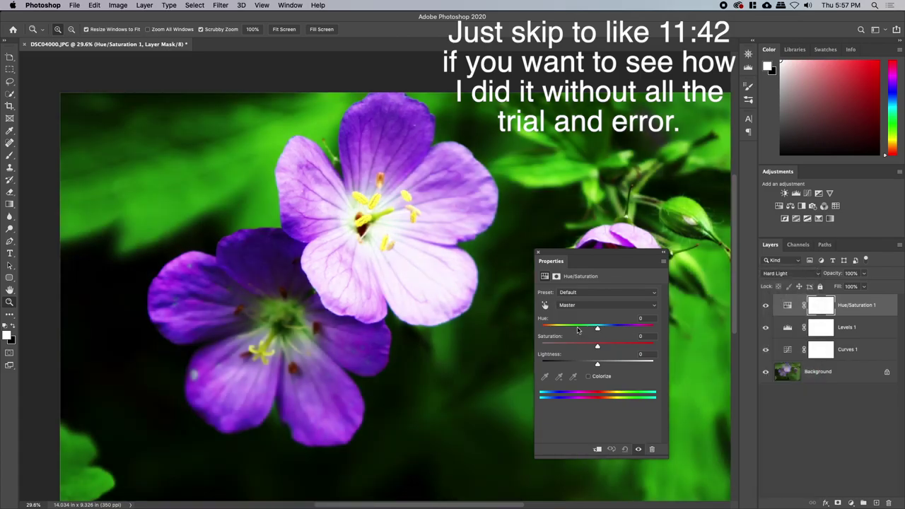
Colorize the Hue/Saturation layer with hue 0, saturation 62 and lightness -36.
{"action": "left_click", "coordinate": [589, 377]}
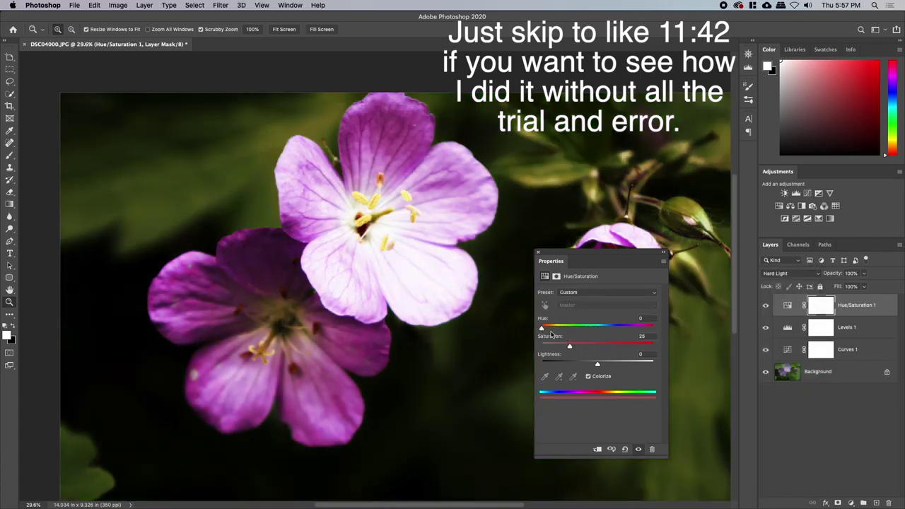
{"action": "left_click_drag", "start_coordinate": [569, 346], "coordinate": [593, 347]}
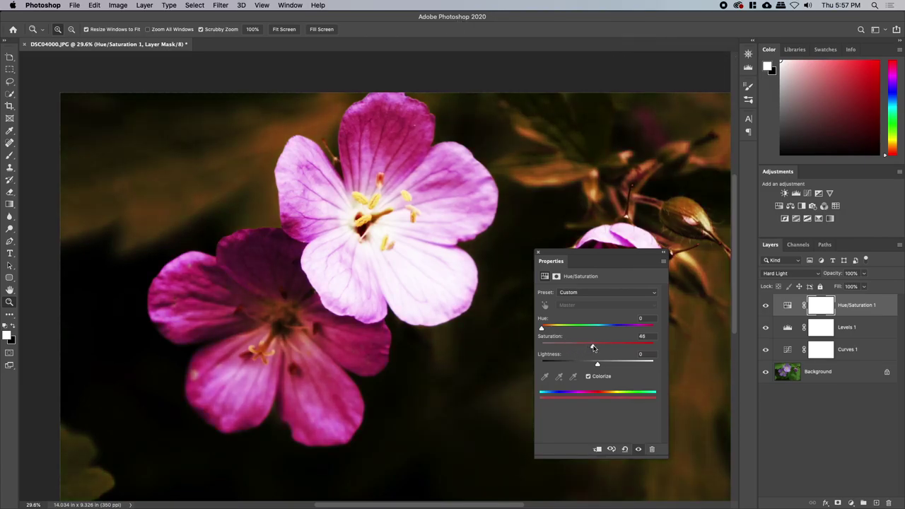
{"action": "left_click_drag", "start_coordinate": [541, 329], "coordinate": [627, 328]}
{"action": "left_click_drag", "start_coordinate": [573, 330], "coordinate": [531, 325]}
{"action": "left_click_drag", "start_coordinate": [597, 366], "coordinate": [578, 365]}
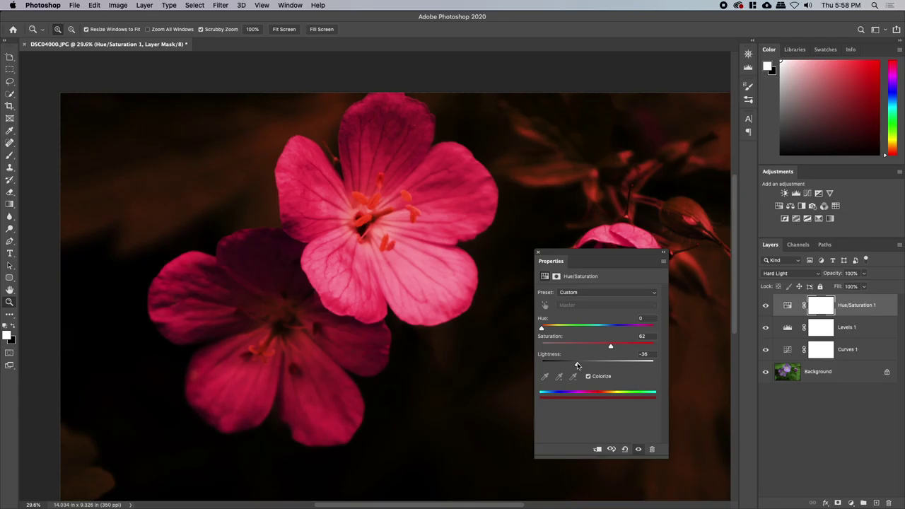
{"action": "left_click", "coordinate": [537, 253]}
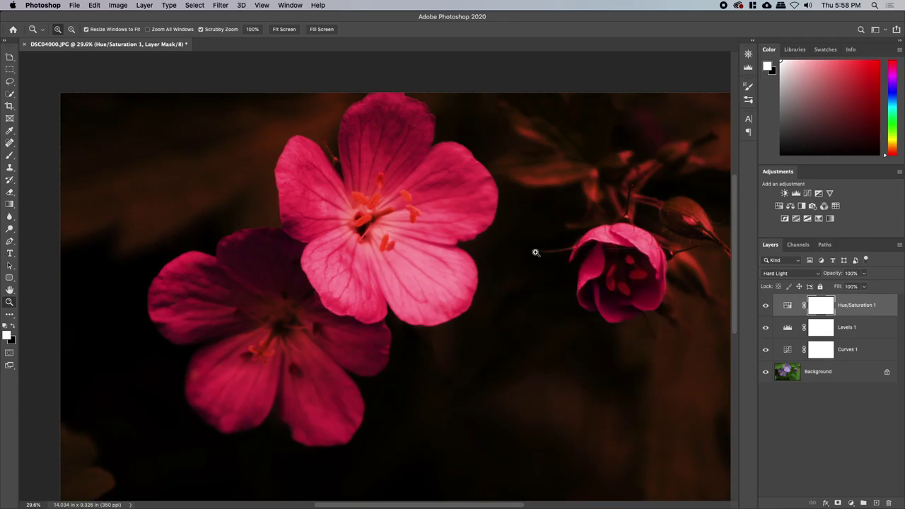
Compare the flowers with and without the Hue/Saturation layer, including the centre of the upper flower up close.
{"action": "left_click", "coordinate": [766, 305]}
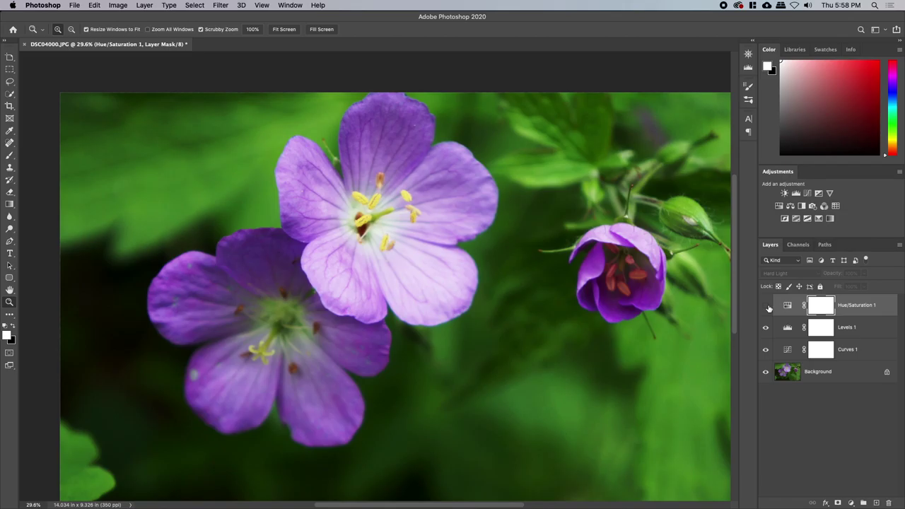
{"action": "left_click", "coordinate": [766, 305]}
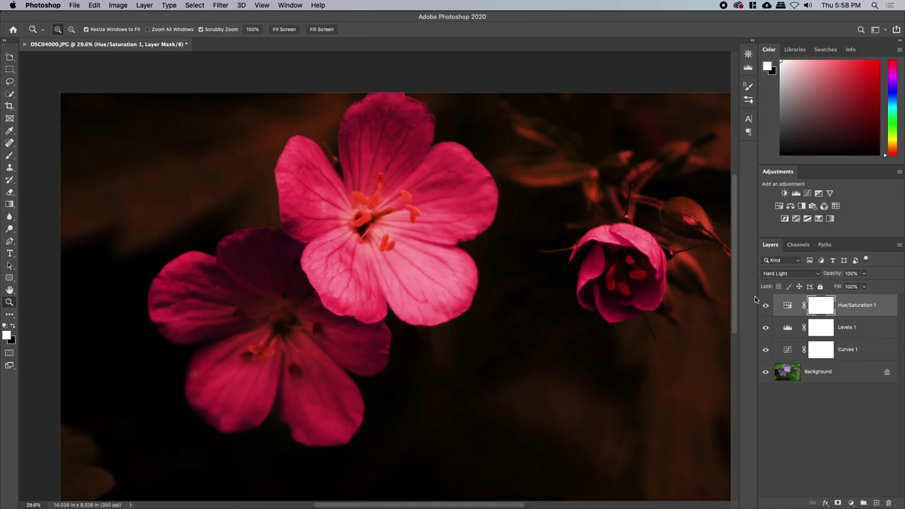
{"action": "left_click", "coordinate": [766, 304]}
{"action": "left_click_drag", "start_coordinate": [313, 201], "coordinate": [463, 340]}
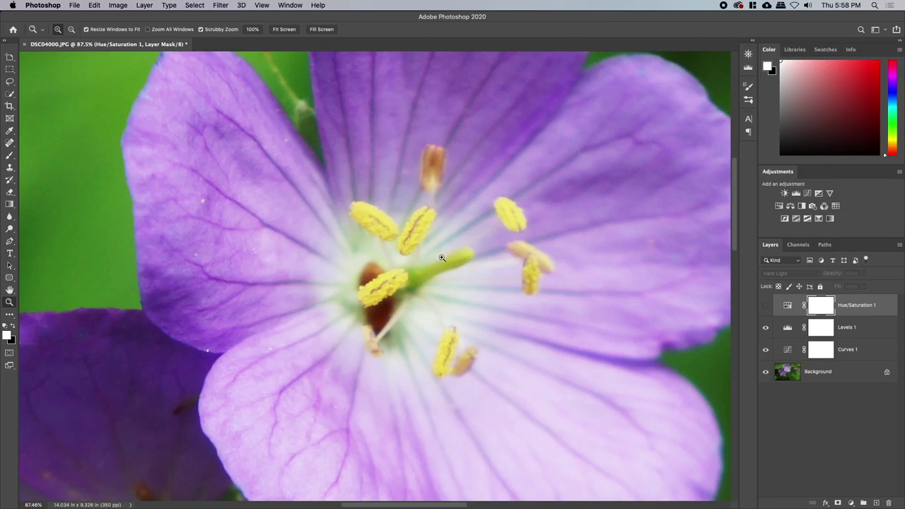
{"action": "left_click", "coordinate": [765, 304]}
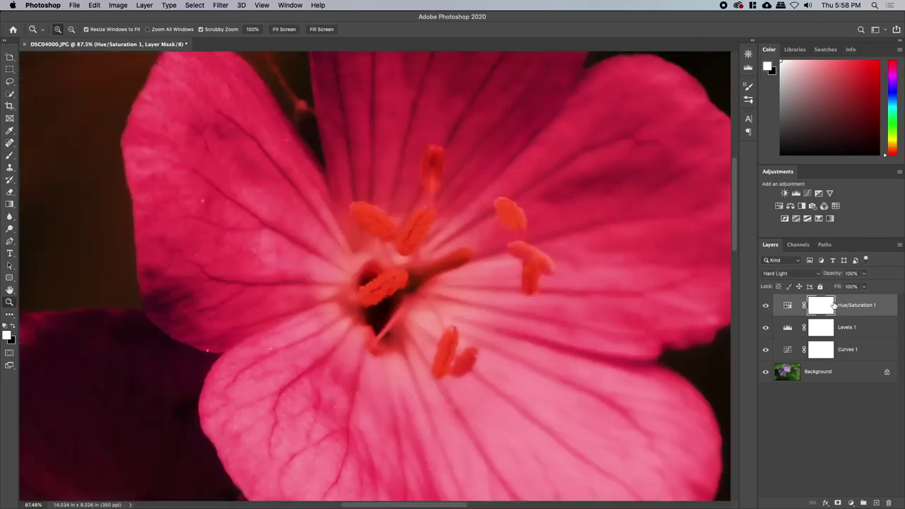
Invert the Hue/Saturation layer's mask to black and paint white on it over the upper flower's left petal with an enlarged brush.
{"action": "key", "text": "super+i"}
{"action": "left_click_drag", "start_coordinate": [574, 291], "coordinate": [445, 300]}
{"action": "key", "text": "b"}
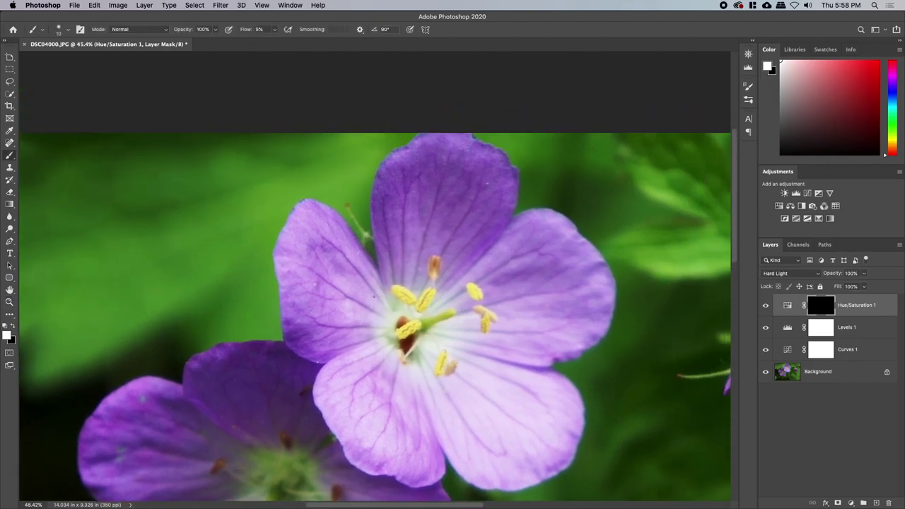
{"action": "key", "text": "bracketright"}
{"action": "key", "text": "bracketright"}
{"action": "key", "text": "bracketright"}
{"action": "key", "text": "bracketright"}
{"action": "key", "text": "bracketright"}
{"action": "key", "text": "bracketright"}
{"action": "key", "text": "bracketright"}
{"action": "key", "text": "bracketright"}
{"action": "key", "text": "bracketright"}
{"action": "key", "text": "bracketright"}
{"action": "mouse_move", "coordinate": [302, 253]}
{"action": "left_mouse_down"}
{"action": "mouse_move", "coordinate": [313, 233]}
{"action": "mouse_move", "coordinate": [320, 242]}
{"action": "mouse_move", "coordinate": [321, 219]}
{"action": "left_mouse_up"}
Paint white on the mask along the left petal's tip and edges at 10% flow, reducing the brush size to 80.
{"action": "key", "text": "bracketleft"}
{"action": "key", "text": "bracketleft"}
{"action": "key", "text": "bracketleft"}
{"action": "key", "text": "bracketleft"}
{"action": "key", "text": "bracketleft"}
{"action": "key", "text": "bracketleft"}
{"action": "key", "text": "bracketleft"}
{"action": "key", "text": "bracketleft"}
{"action": "key", "text": "bracketleft"}
{"action": "key", "text": "bracketleft"}
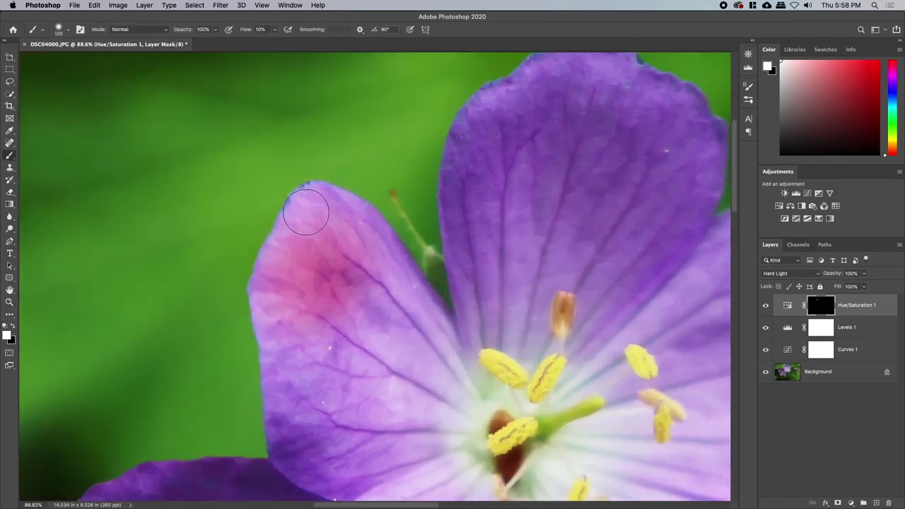
{"action": "mouse_move", "coordinate": [297, 206]}
{"action": "left_mouse_down"}
{"action": "mouse_move", "coordinate": [375, 222]}
{"action": "mouse_move", "coordinate": [435, 316]}
{"action": "mouse_move", "coordinate": [396, 268]}
{"action": "mouse_move", "coordinate": [443, 324]}
{"action": "mouse_move", "coordinate": [390, 251]}
{"action": "mouse_move", "coordinate": [327, 197]}
{"action": "mouse_move", "coordinate": [302, 195]}
{"action": "mouse_move", "coordinate": [271, 255]}
{"action": "mouse_move", "coordinate": [293, 231]}
{"action": "mouse_move", "coordinate": [327, 254]}
{"action": "mouse_move", "coordinate": [312, 285]}
{"action": "mouse_move", "coordinate": [351, 265]}
{"action": "mouse_move", "coordinate": [350, 228]}
{"action": "mouse_move", "coordinate": [340, 230]}
{"action": "mouse_move", "coordinate": [379, 258]}
{"action": "mouse_move", "coordinate": [309, 192]}
{"action": "mouse_move", "coordinate": [311, 204]}
{"action": "mouse_move", "coordinate": [287, 198]}
{"action": "mouse_move", "coordinate": [282, 180]}
{"action": "mouse_move", "coordinate": [248, 236]}
{"action": "left_mouse_up"}
Reduce the brush size to 30 and paint white on the mask along the left petal's upper tip.
{"action": "key", "text": "x"}
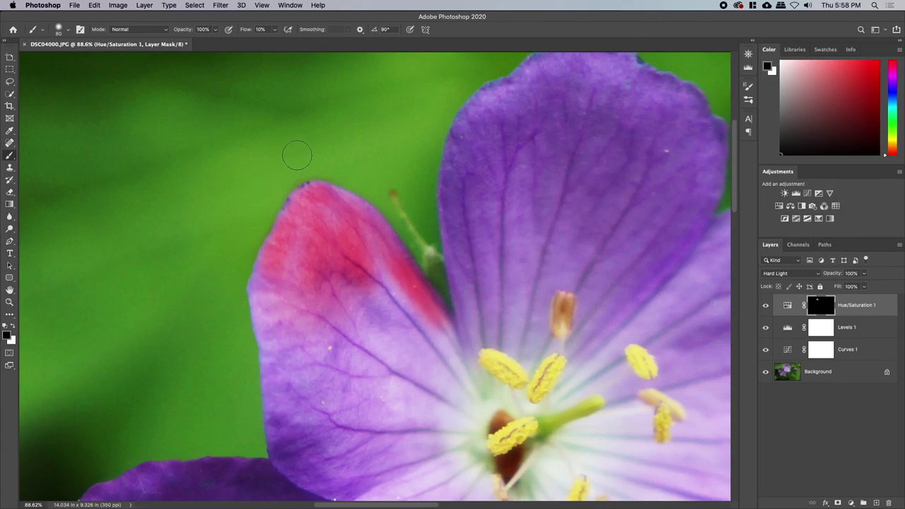
{"action": "key", "text": "bracketleft"}
{"action": "key", "text": "bracketleft"}
{"action": "key", "text": "bracketleft"}
{"action": "key", "text": "bracketleft"}
{"action": "key", "text": "bracketleft"}
{"action": "key", "text": "x"}
{"action": "key", "text": "x"}
{"action": "key", "text": "x"}
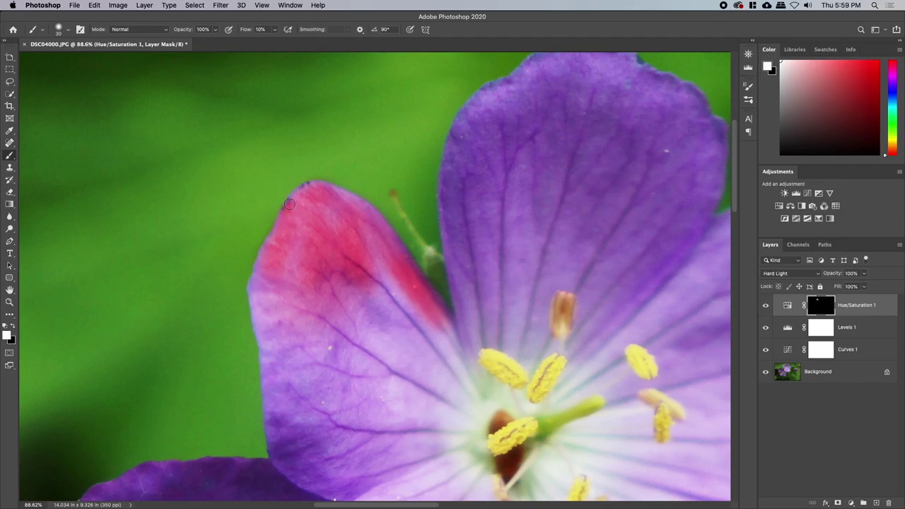
{"action": "mouse_move", "coordinate": [297, 194]}
{"action": "left_mouse_down"}
{"action": "mouse_move", "coordinate": [320, 185]}
{"action": "mouse_move", "coordinate": [344, 196]}
{"action": "left_mouse_up"}
Set the brush flow to 50% and paint white on the mask along the left petal's tip and upper edges.
{"action": "key", "text": "shift+5"}
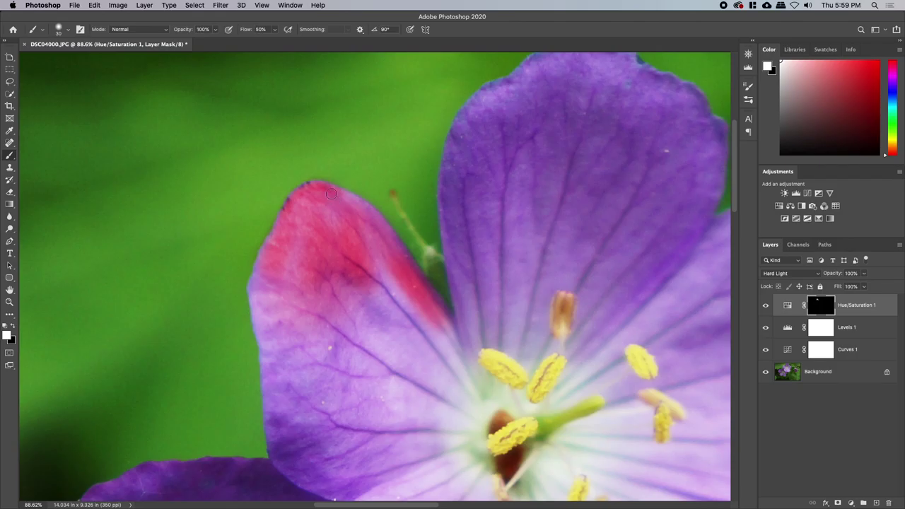
{"action": "left_click_drag", "start_coordinate": [329, 189], "coordinate": [356, 201]}
{"action": "key", "text": "x"}
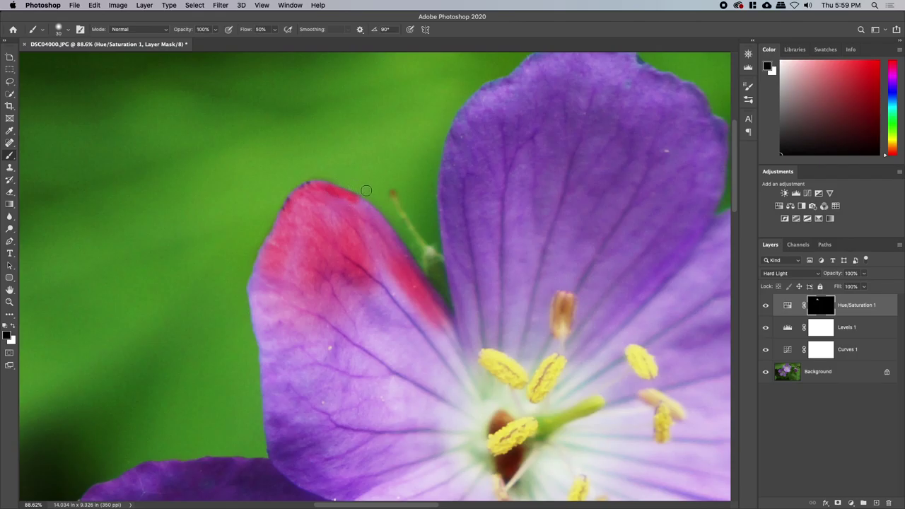
{"action": "key", "text": "x"}
{"action": "left_click_drag", "start_coordinate": [360, 204], "coordinate": [377, 218]}
{"action": "mouse_move", "coordinate": [415, 269]}
{"action": "left_mouse_down"}
{"action": "mouse_move", "coordinate": [422, 304]}
{"action": "mouse_move", "coordinate": [415, 271]}
{"action": "mouse_move", "coordinate": [379, 217]}
{"action": "mouse_move", "coordinate": [314, 185]}
{"action": "mouse_move", "coordinate": [292, 199]}
{"action": "mouse_move", "coordinate": [288, 229]}
{"action": "mouse_move", "coordinate": [282, 222]}
{"action": "mouse_move", "coordinate": [254, 302]}
{"action": "left_mouse_up"}
Paint white straight strokes on the mask down the left petal's outer edge to where it meets the lower flower.
{"action": "left_click", "coordinate": [256, 328], "text": "shift"}
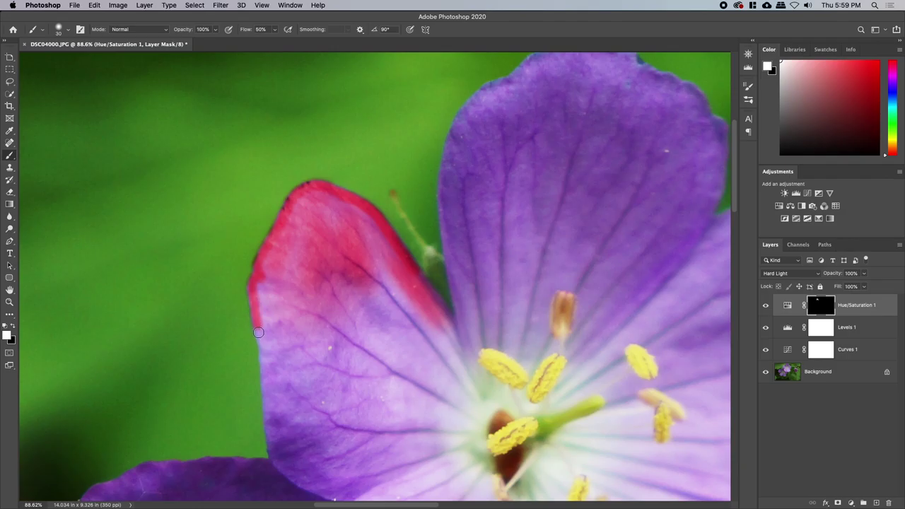
{"action": "left_click", "coordinate": [262, 365], "text": "shift"}
{"action": "left_click", "coordinate": [268, 400], "text": "shift"}
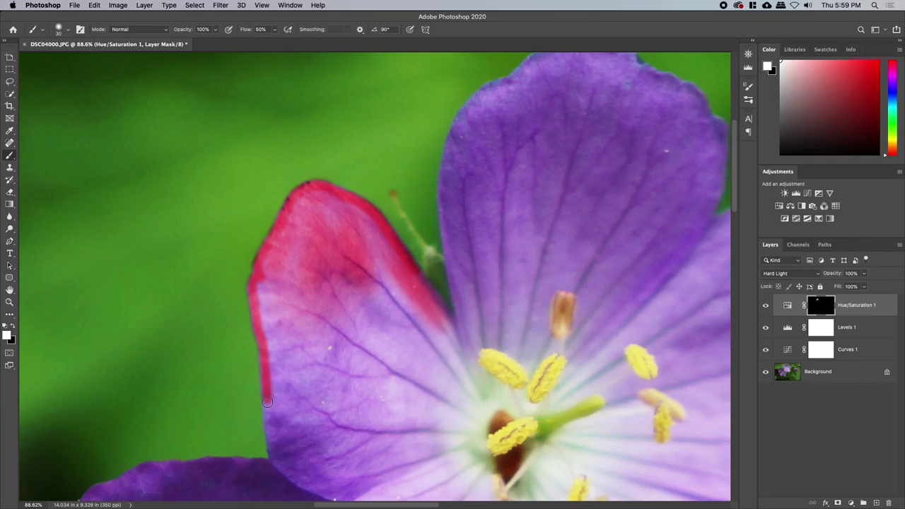
{"action": "left_click", "coordinate": [272, 437], "text": "shift"}
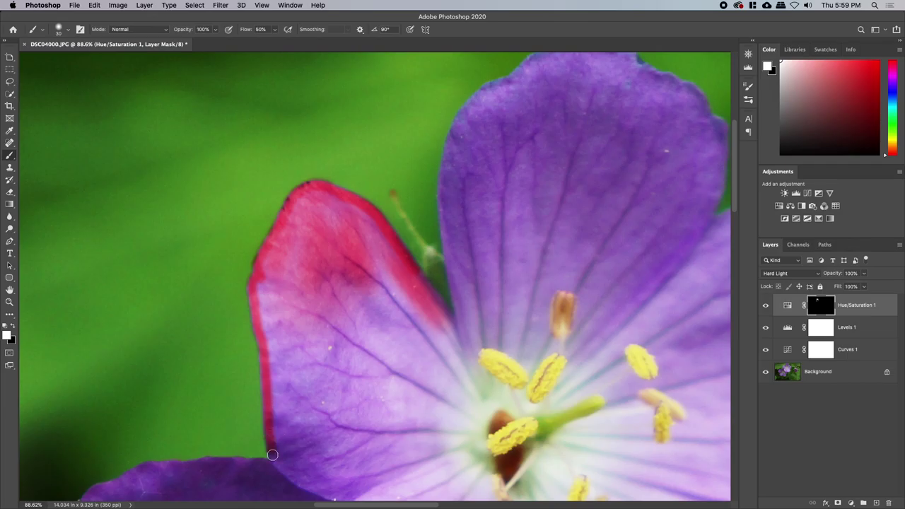
Enlarge the brush to 60 and 70, and paint white on the mask just inside the left petal's outer edge.
{"action": "key", "text": "bracketright"}
{"action": "key", "text": "bracketright"}
{"action": "key", "text": "bracketright"}
{"action": "left_click", "coordinate": [272, 403], "text": "shift"}
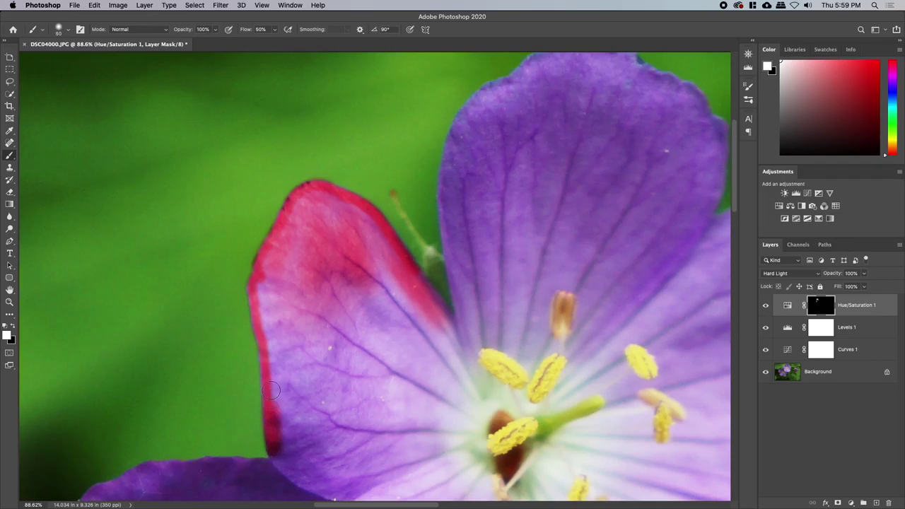
{"action": "mouse_move", "coordinate": [271, 395]}
{"action": "left_mouse_down"}
{"action": "mouse_move", "coordinate": [268, 344]}
{"action": "mouse_move", "coordinate": [248, 295]}
{"action": "mouse_move", "coordinate": [256, 282]}
{"action": "mouse_move", "coordinate": [273, 360]}
{"action": "mouse_move", "coordinate": [282, 282]}
{"action": "mouse_move", "coordinate": [267, 281]}
{"action": "mouse_move", "coordinate": [275, 258]}
{"action": "mouse_move", "coordinate": [305, 255]}
{"action": "left_mouse_up"}
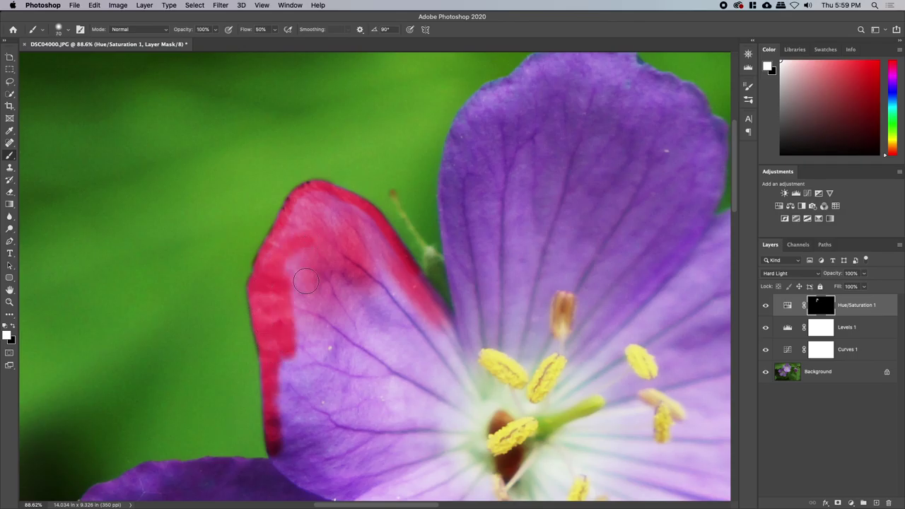
{"action": "mouse_move", "coordinate": [291, 304]}
{"action": "left_mouse_down"}
{"action": "mouse_move", "coordinate": [294, 244]}
{"action": "mouse_move", "coordinate": [332, 213]}
{"action": "mouse_move", "coordinate": [389, 331]}
{"action": "mouse_move", "coordinate": [339, 357]}
{"action": "mouse_move", "coordinate": [307, 396]}
{"action": "mouse_move", "coordinate": [305, 446]}
{"action": "mouse_move", "coordinate": [406, 393]}
{"action": "mouse_move", "coordinate": [421, 406]}
{"action": "mouse_move", "coordinate": [375, 452]}
{"action": "left_mouse_up"}
Fill the rest of the left petal on the mask with a 175 px white brush and compare it with the Hue/Saturation layer hidden.
{"action": "key", "text": "bracketright"}
{"action": "key", "text": "bracketright"}
{"action": "key", "text": "bracketright"}
{"action": "key", "text": "bracketright"}
{"action": "key", "text": "bracketright"}
{"action": "mouse_move", "coordinate": [355, 358]}
{"action": "left_mouse_down"}
{"action": "mouse_move", "coordinate": [390, 300]}
{"action": "mouse_move", "coordinate": [445, 258]}
{"action": "left_mouse_up"}
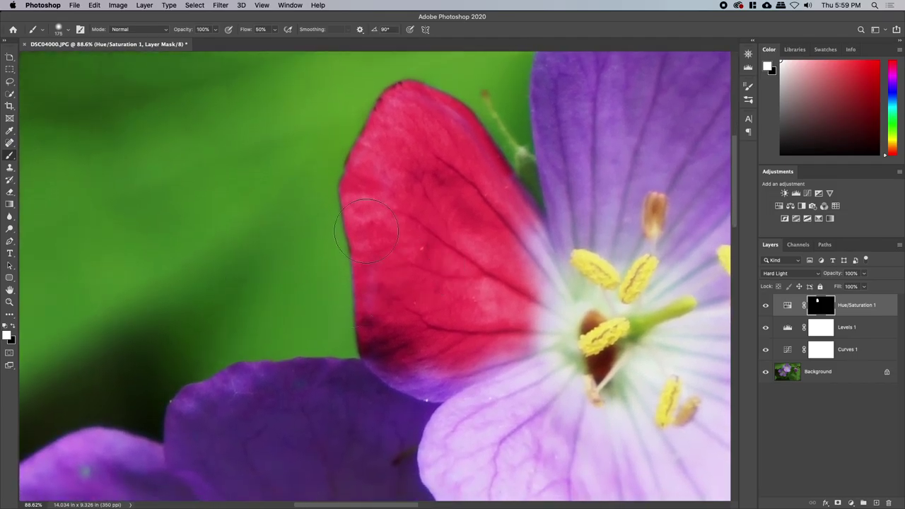
{"action": "left_click", "coordinate": [767, 307]}
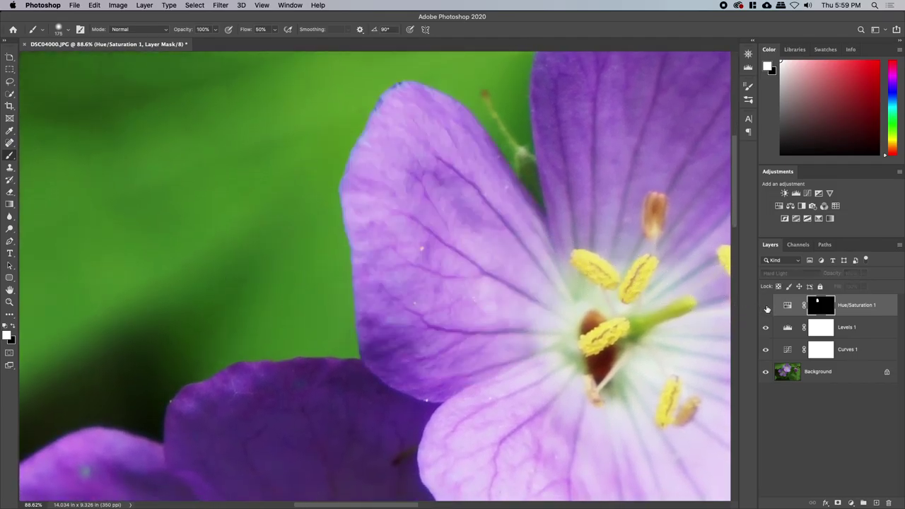
{"action": "left_click", "coordinate": [767, 307]}
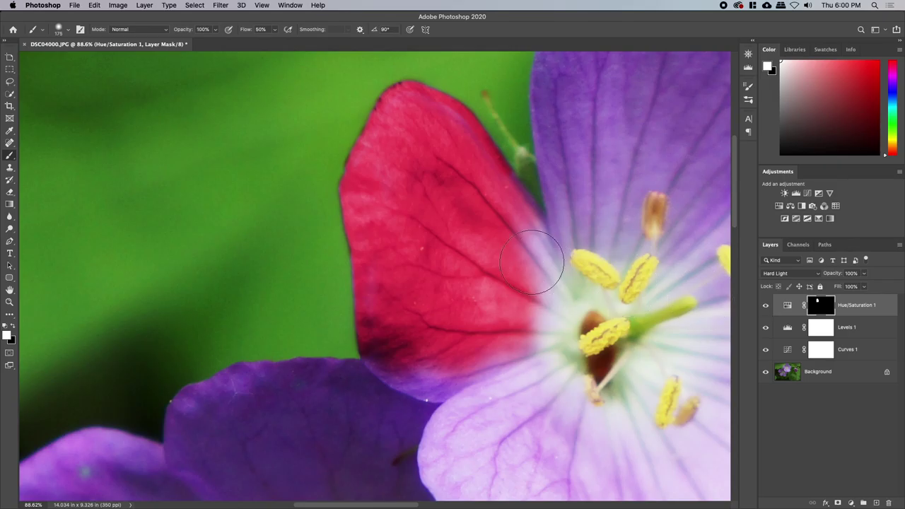
{"action": "double_click", "coordinate": [889, 307]}
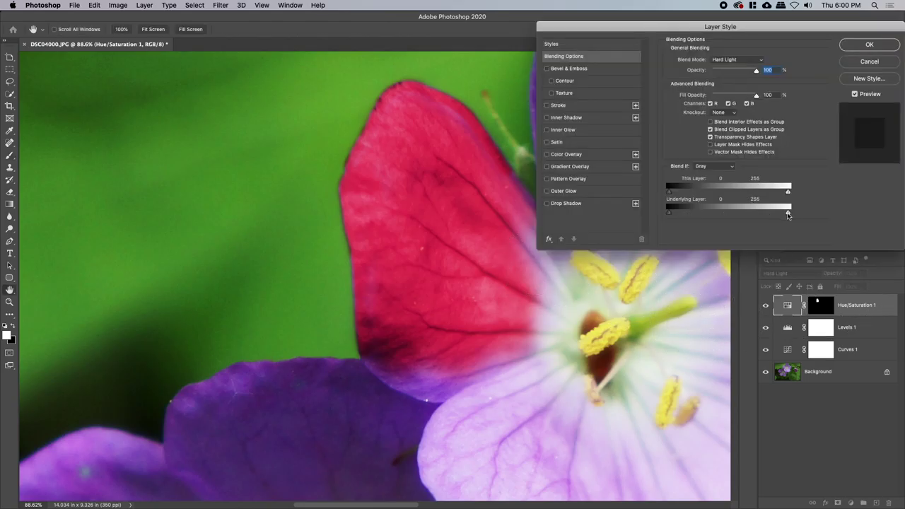
{"action": "left_click_drag", "start_coordinate": [670, 214], "coordinate": [764, 213]}
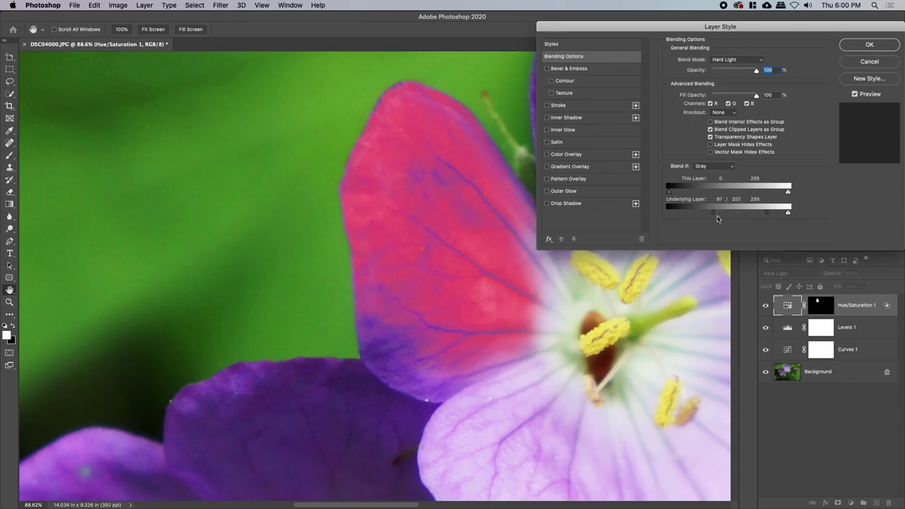
{"action": "left_click_drag", "start_coordinate": [691, 221], "coordinate": [592, 222]}
{"action": "left_click", "coordinate": [852, 48]}
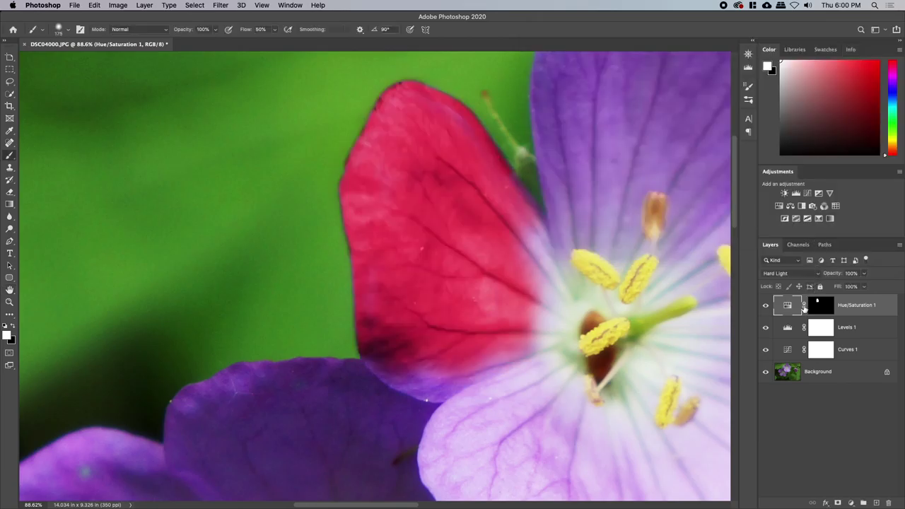
Hide the Hue/Saturation 1 layer and add a second Hue/Saturation adjustment layer above it.
{"action": "left_click", "coordinate": [767, 306]}
{"action": "left_click", "coordinate": [596, 294]}
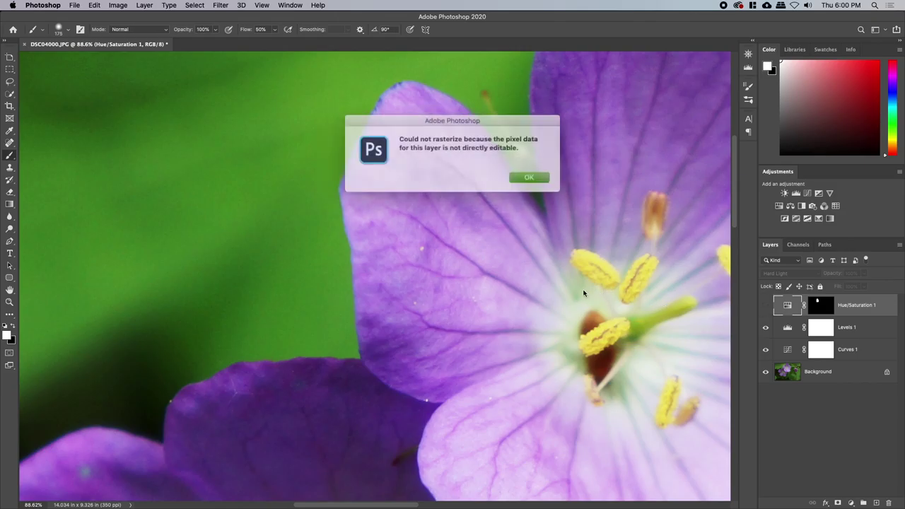
{"action": "left_click", "coordinate": [534, 175]}
{"action": "key", "text": "z"}
{"action": "left_click_drag", "start_coordinate": [533, 175], "coordinate": [460, 188]}
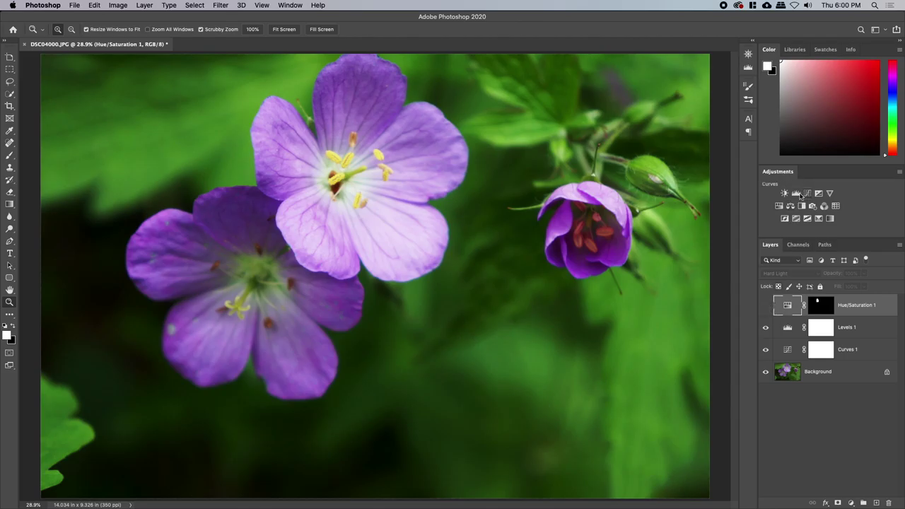
{"action": "left_click", "coordinate": [779, 206]}
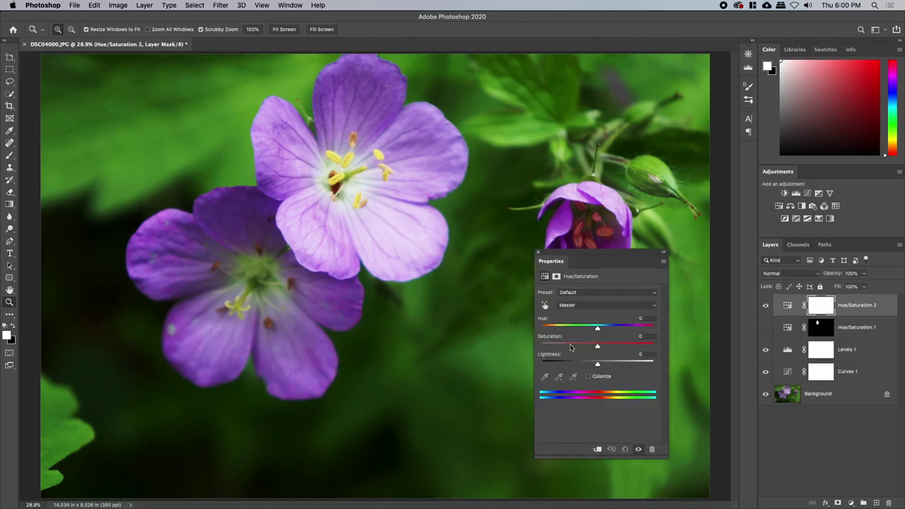
Sample the upper flower's left petal as the target colour range and try Colorize on the whole photo.
{"action": "left_click", "coordinate": [544, 304]}
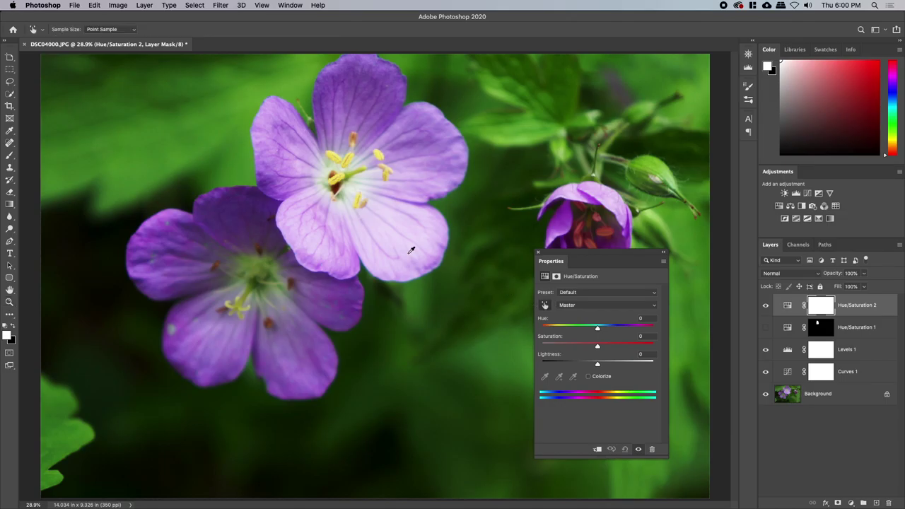
{"action": "left_click", "coordinate": [270, 181]}
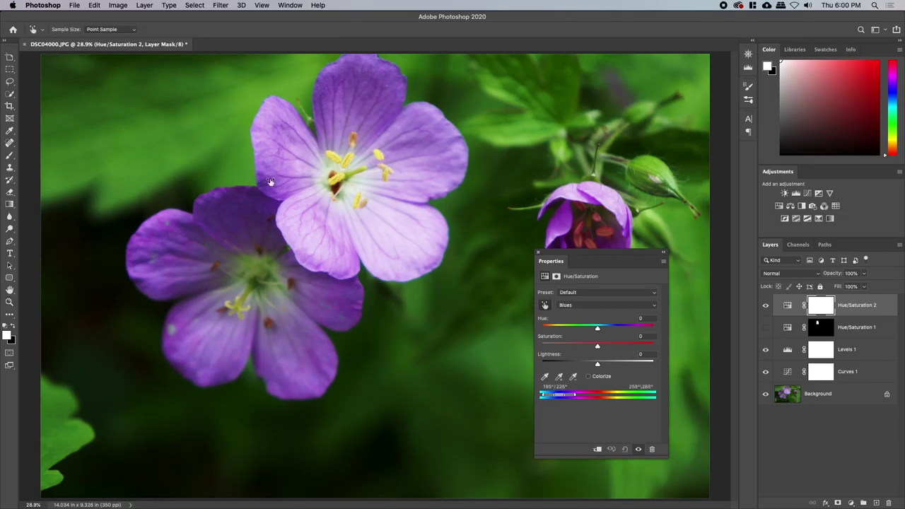
{"action": "left_click", "coordinate": [588, 376]}
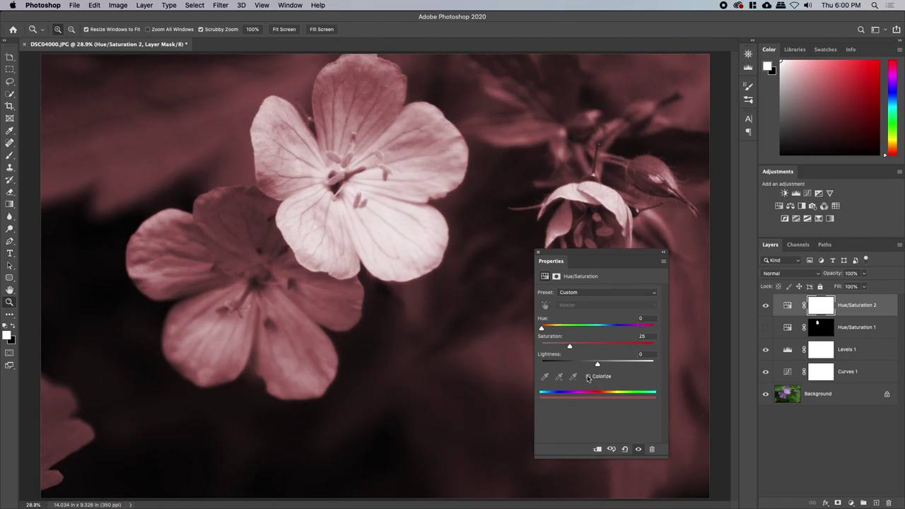
{"action": "left_click", "coordinate": [588, 377]}
Sample the left petal again to target the Magentas range, and set its hue to +75 and saturation to +6.
{"action": "left_click", "coordinate": [545, 306]}
{"action": "mouse_move", "coordinate": [281, 173]}
{"action": "left_mouse_down"}
{"action": "mouse_move", "coordinate": [269, 180]}
{"action": "mouse_move", "coordinate": [280, 173]}
{"action": "left_mouse_up"}
{"action": "left_click_drag", "start_coordinate": [597, 330], "coordinate": [601, 350]}
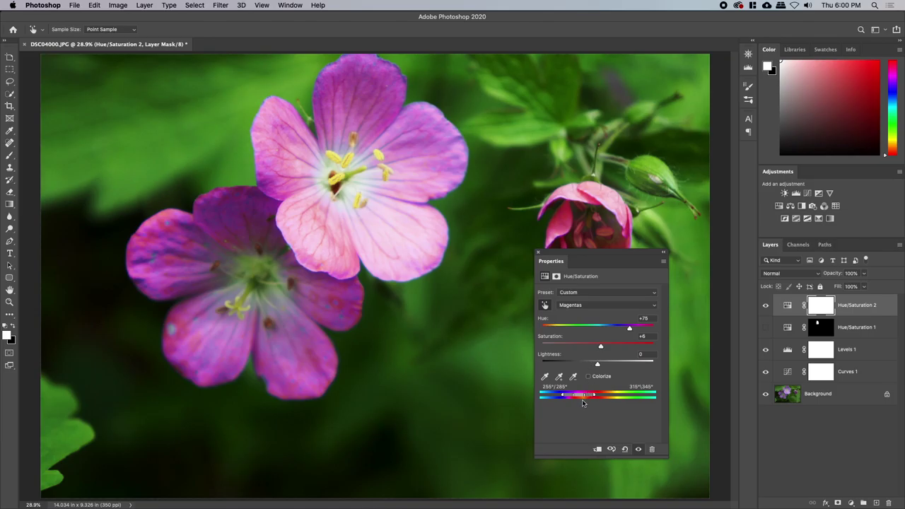
Adjust the extent of the Magentas colour range to 225°/243° and 4°\21°.
{"action": "left_click_drag", "start_coordinate": [570, 397], "coordinate": [568, 397]}
{"action": "left_click_drag", "start_coordinate": [558, 398], "coordinate": [594, 401]}
{"action": "mouse_move", "coordinate": [546, 396]}
{"action": "left_mouse_down"}
{"action": "mouse_move", "coordinate": [573, 398]}
{"action": "mouse_move", "coordinate": [547, 398]}
{"action": "left_mouse_up"}
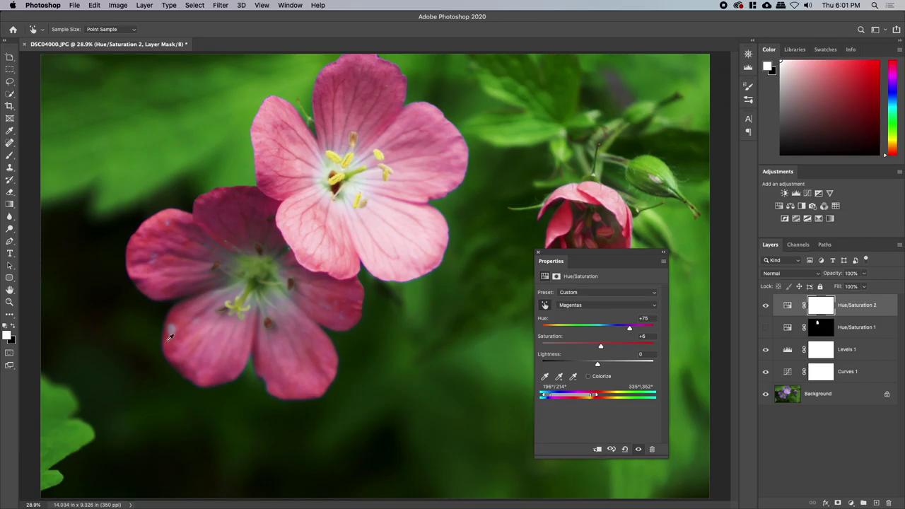
{"action": "left_click_drag", "start_coordinate": [572, 397], "coordinate": [583, 396]}
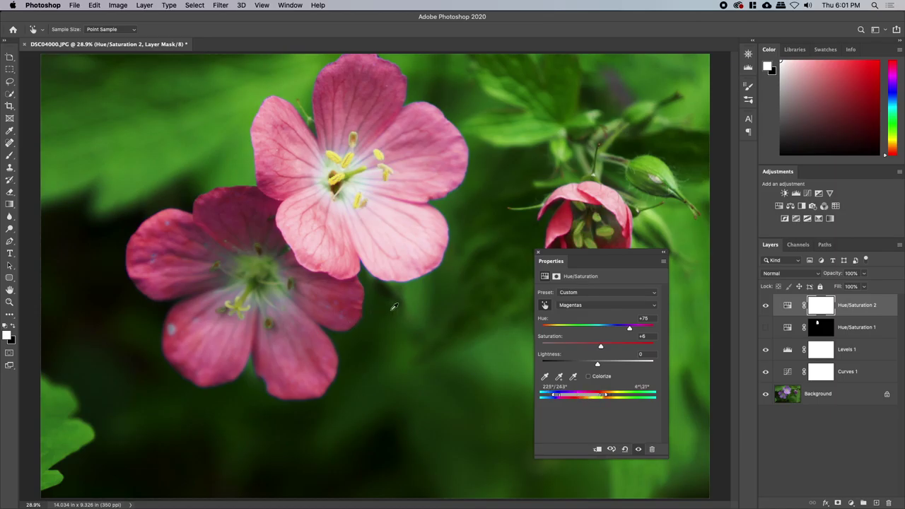
Examine the recoloured petals up close, especially the colour fringe along the upper flower's lower petal edge.
{"action": "key", "text": "z"}
{"action": "left_click", "coordinate": [398, 290], "text": "alt"}
{"action": "scroll", "coordinate": [399, 288], "scroll_direction": "up", "scroll_amount": 5}
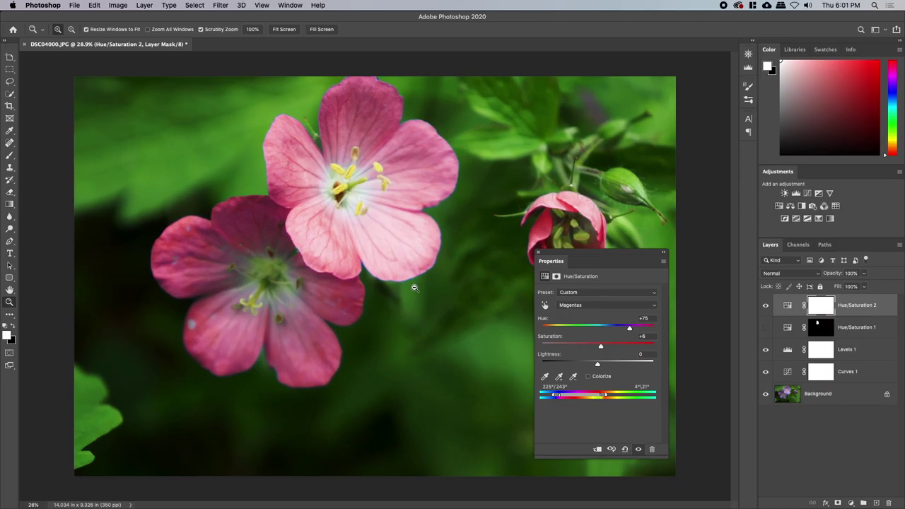
{"action": "scroll", "coordinate": [411, 280], "scroll_direction": "up", "scroll_amount": 10}
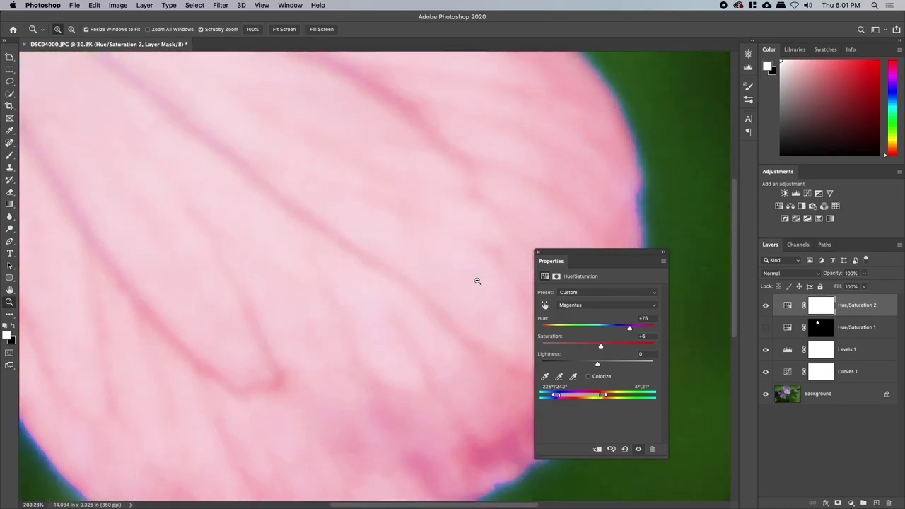
{"action": "scroll", "coordinate": [414, 375], "scroll_direction": "down", "scroll_amount": 2}
{"action": "scroll", "coordinate": [381, 341], "scroll_direction": "up", "scroll_amount": 4}
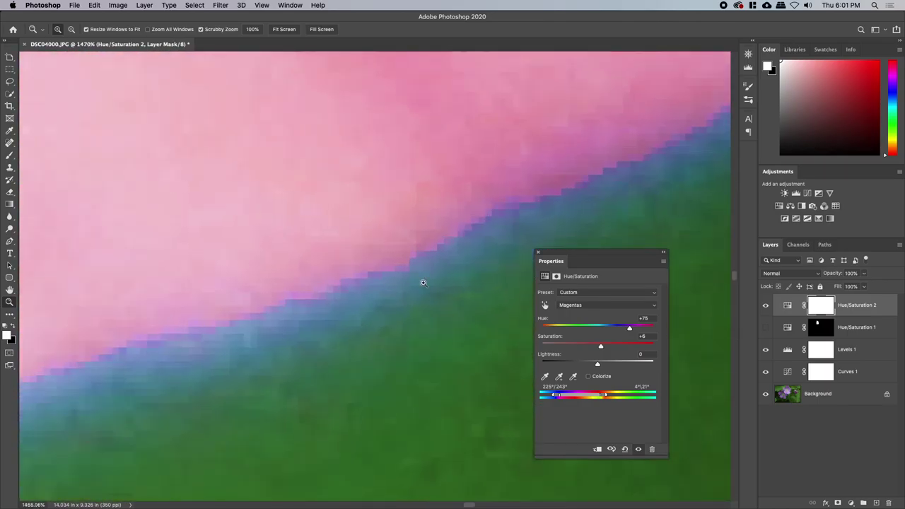
{"action": "scroll", "coordinate": [402, 279], "scroll_direction": "down", "scroll_amount": 10}
{"action": "scroll", "coordinate": [253, 328], "scroll_direction": "down", "scroll_amount": 2}
{"action": "scroll", "coordinate": [257, 326], "scroll_direction": "up", "scroll_amount": 1}
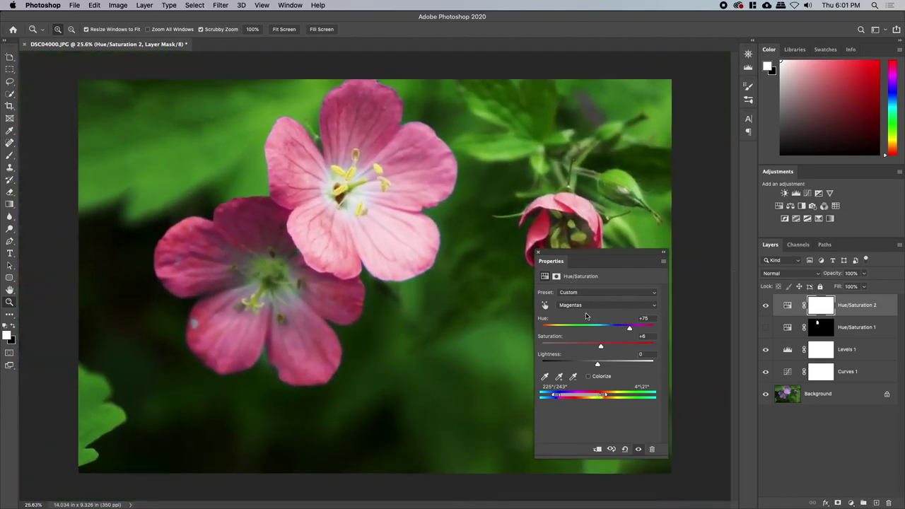
Sample the petal's blue fringe to target Blues, set hue +118 and saturation +12, and adjust the range to 189°/219° and 249°\279°.
{"action": "left_click", "coordinate": [545, 305]}
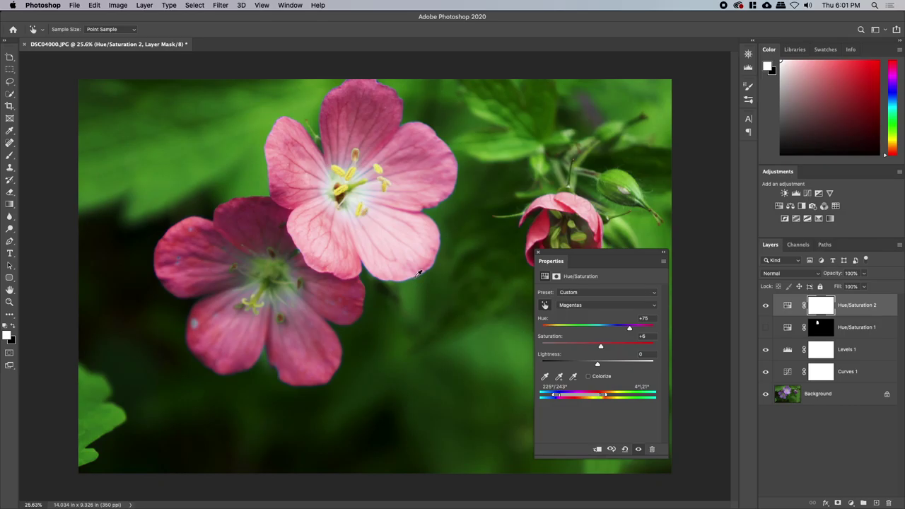
{"action": "left_click_drag", "start_coordinate": [437, 265], "coordinate": [499, 264]}
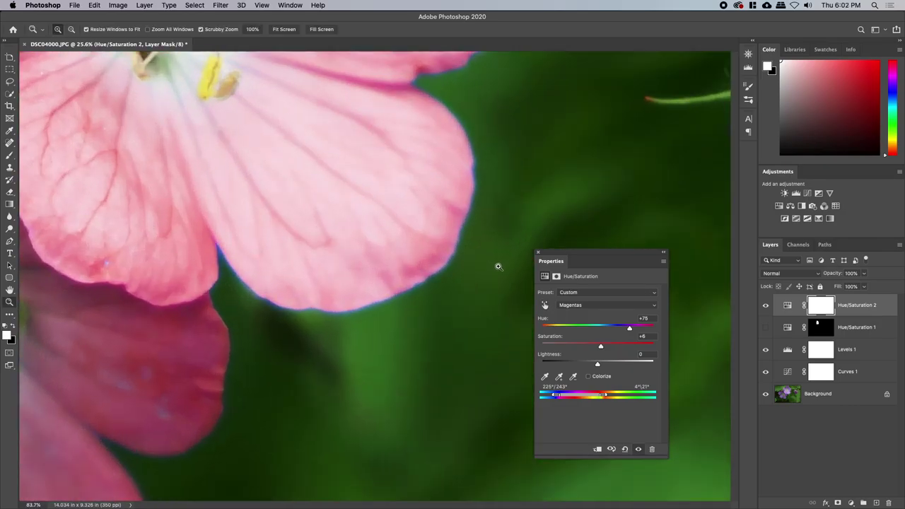
{"action": "mouse_move", "coordinate": [387, 297]}
{"action": "left_mouse_down"}
{"action": "mouse_move", "coordinate": [372, 305]}
{"action": "mouse_move", "coordinate": [412, 309]}
{"action": "mouse_move", "coordinate": [375, 308]}
{"action": "mouse_move", "coordinate": [386, 296]}
{"action": "left_mouse_up"}
{"action": "left_click_drag", "start_coordinate": [598, 331], "coordinate": [639, 334]}
{"action": "left_click_drag", "start_coordinate": [586, 346], "coordinate": [608, 345]}
{"action": "left_click_drag", "start_coordinate": [563, 398], "coordinate": [559, 398]}
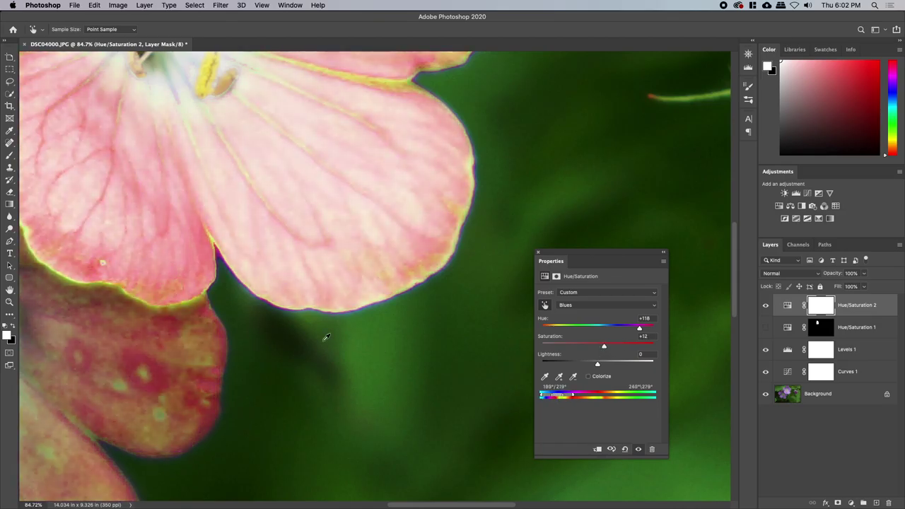
{"action": "key", "text": "z"}
{"action": "left_click_drag", "start_coordinate": [376, 321], "coordinate": [422, 307]}
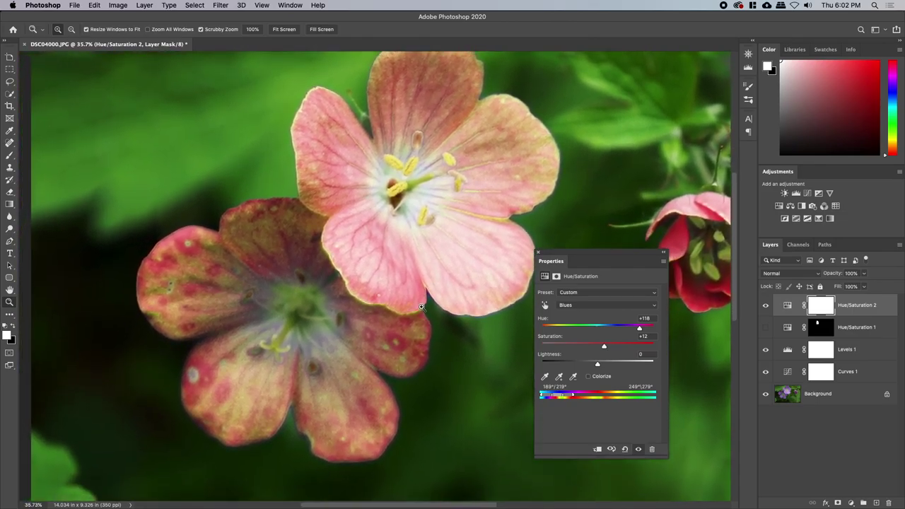
Reset the second Hue/Saturation adjustment to its defaults on the Master range and close its properties.
{"action": "left_click", "coordinate": [603, 307]}
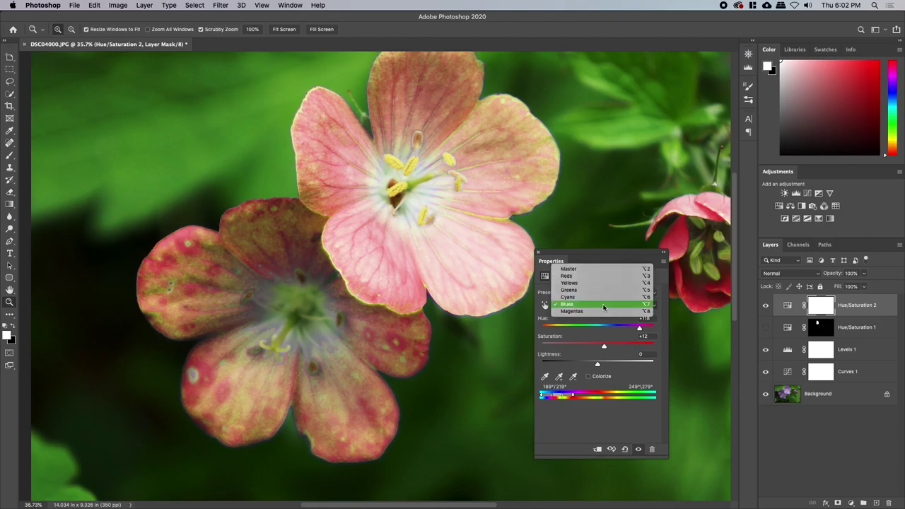
{"action": "left_click", "coordinate": [603, 307]}
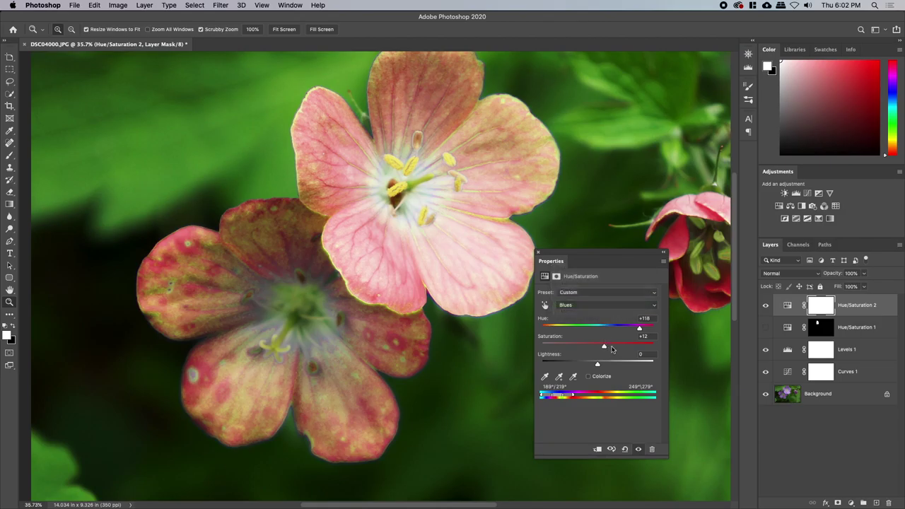
{"action": "left_click", "coordinate": [613, 451]}
{"action": "left_click", "coordinate": [620, 450]}
{"action": "left_click", "coordinate": [596, 306]}
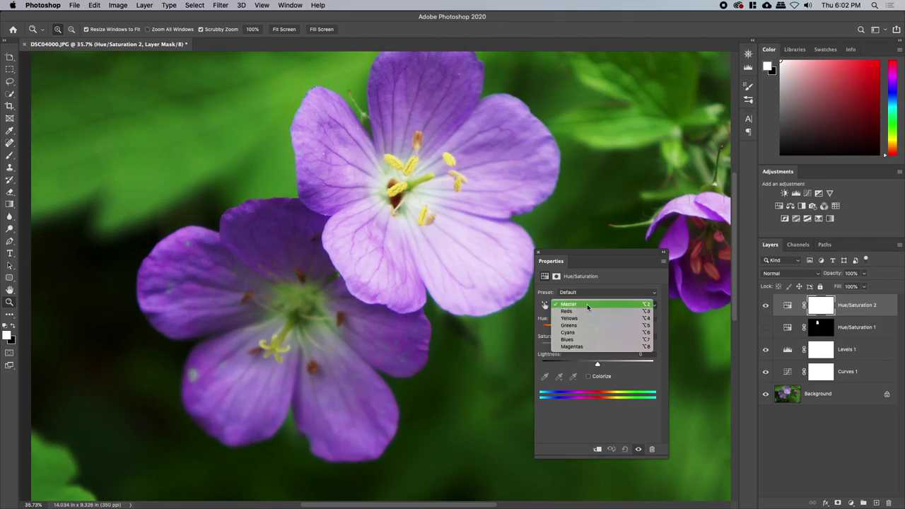
{"action": "left_click", "coordinate": [587, 304]}
{"action": "left_click_drag", "start_coordinate": [487, 307], "coordinate": [477, 305]}
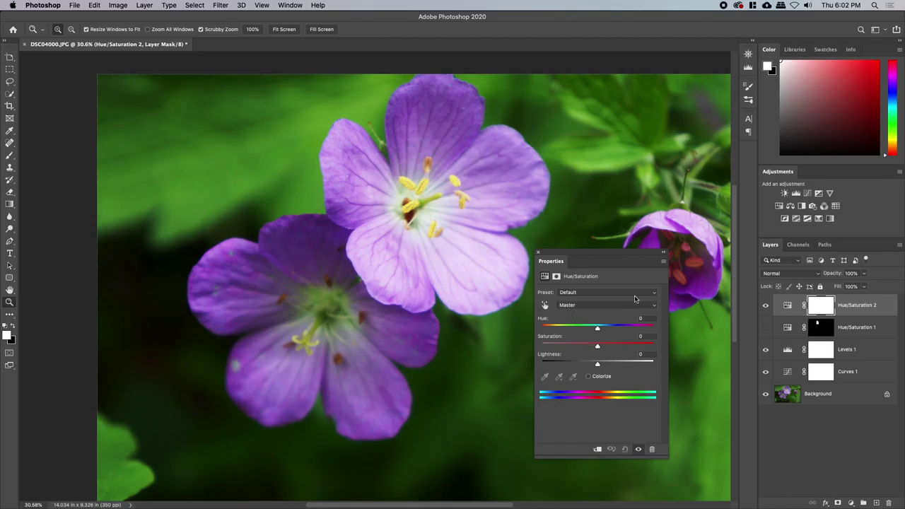
{"action": "left_click", "coordinate": [538, 254]}
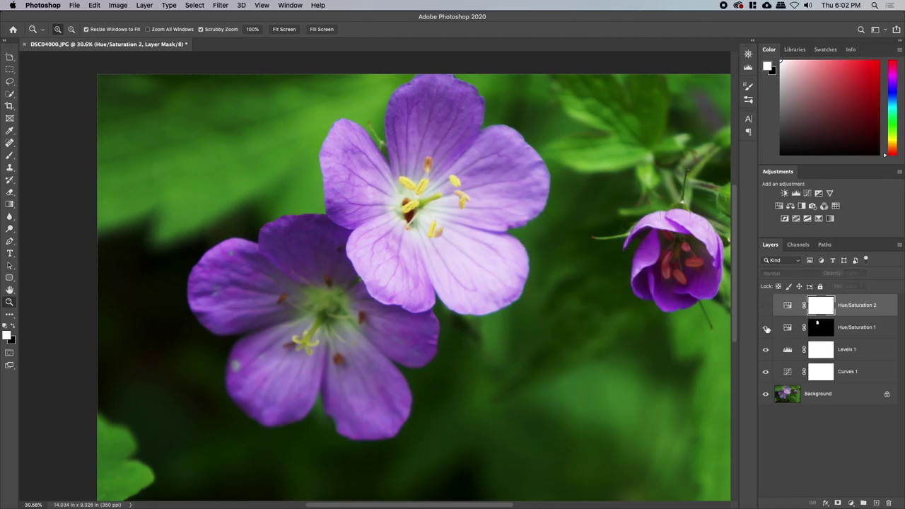
Show the Hue/Saturation 1 layer again and make its mask active for brush work on the red petal's outer edge.
{"action": "left_click", "coordinate": [766, 328]}
{"action": "key", "text": "b"}
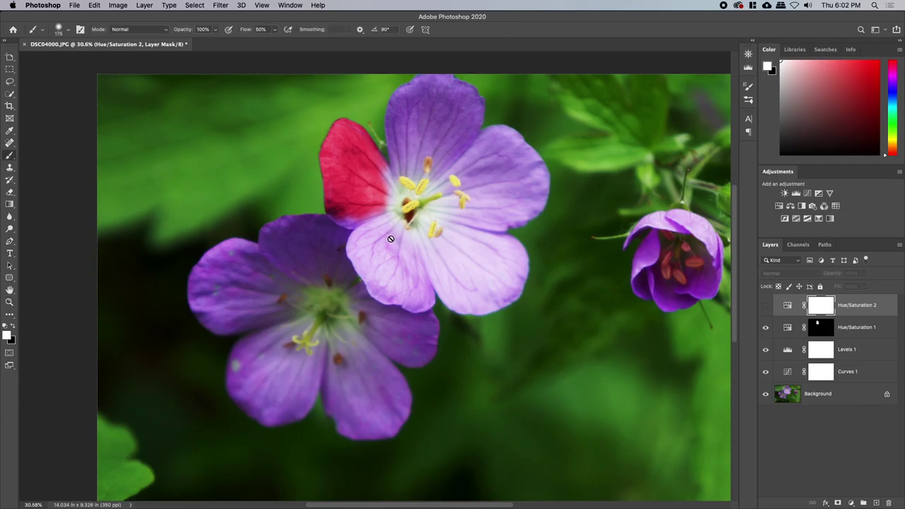
{"action": "key", "text": "z"}
{"action": "mouse_move", "coordinate": [299, 163]}
{"action": "left_mouse_down"}
{"action": "mouse_move", "coordinate": [376, 148]}
{"action": "mouse_move", "coordinate": [565, 204]}
{"action": "mouse_move", "coordinate": [262, 220]}
{"action": "mouse_move", "coordinate": [459, 214]}
{"action": "mouse_move", "coordinate": [431, 267]}
{"action": "left_mouse_up"}
{"action": "key", "text": "b"}
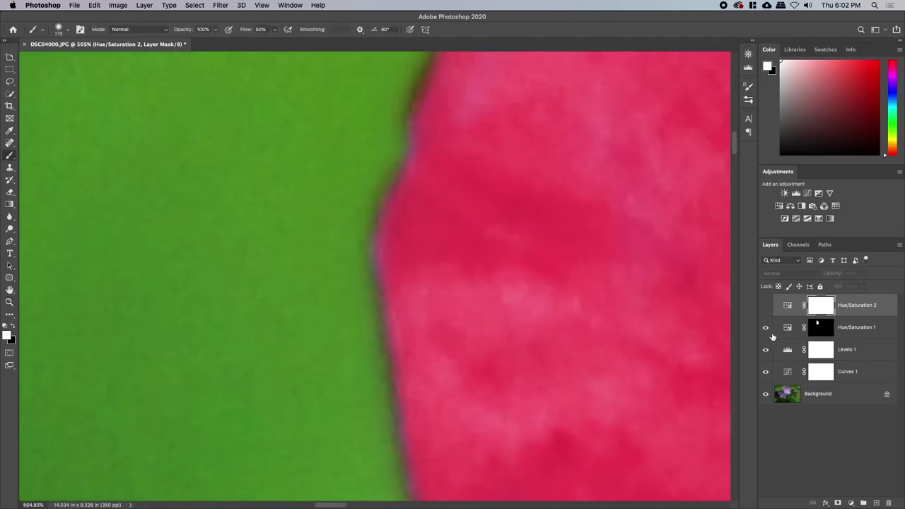
{"action": "left_click", "coordinate": [814, 327]}
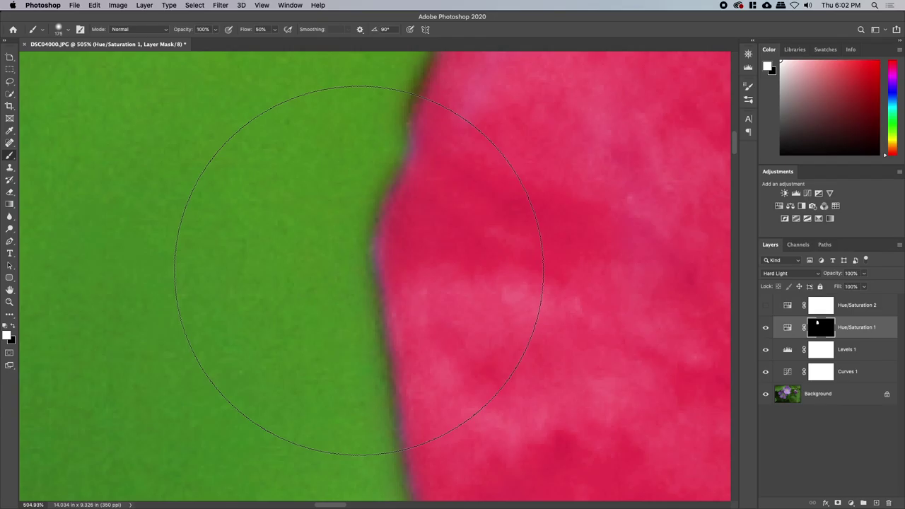
Reduce the brush size to 8 and paint white on the Hue/Saturation 1 mask along the red petal's outer edge.
{"action": "key", "text": "bracketleft"}
{"action": "key", "text": "bracketleft"}
{"action": "key", "text": "bracketleft"}
{"action": "key", "text": "bracketleft"}
{"action": "key", "text": "bracketleft"}
{"action": "key", "text": "bracketleft"}
{"action": "key", "text": "bracketleft"}
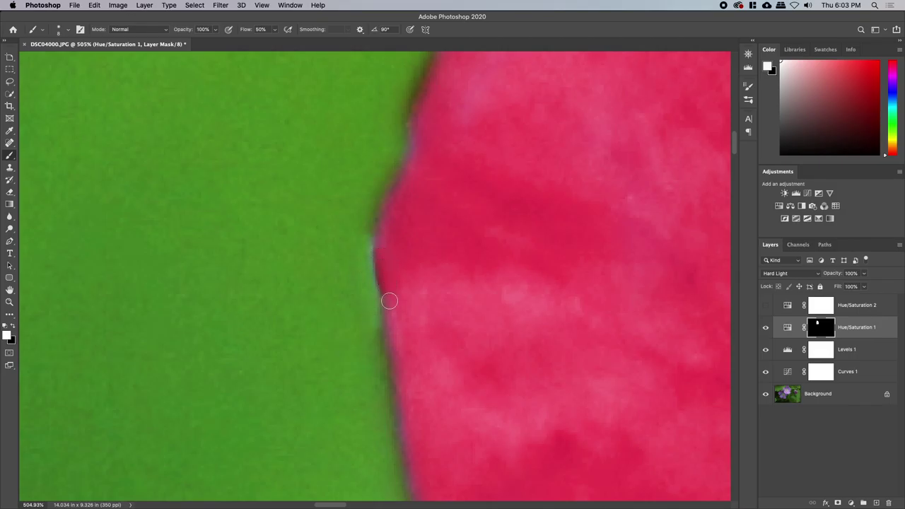
{"action": "left_click_drag", "start_coordinate": [372, 322], "coordinate": [386, 426]}
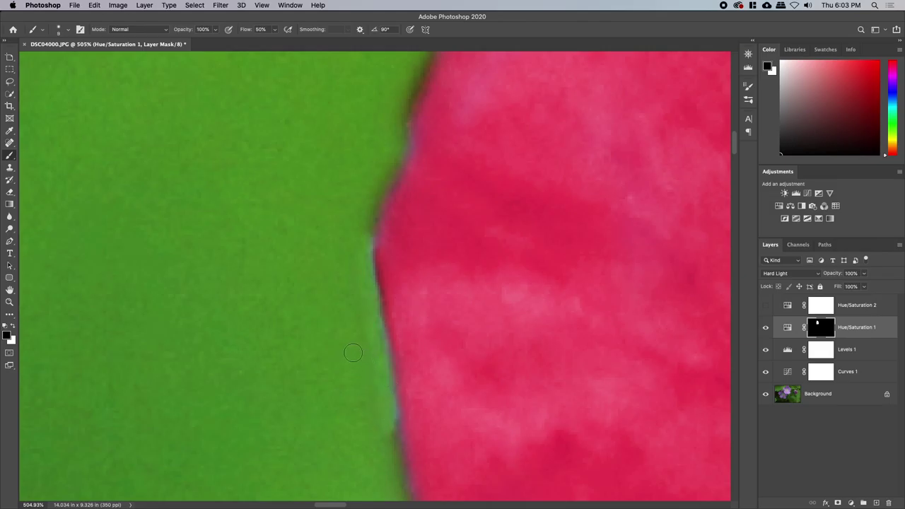
Refine the mask at the bulge of the red petal's outer edge, alternating black and white with a size 40 brush.
{"action": "mouse_move", "coordinate": [355, 427]}
{"action": "left_mouse_down"}
{"action": "mouse_move", "coordinate": [348, 309]}
{"action": "mouse_move", "coordinate": [359, 288]}
{"action": "mouse_move", "coordinate": [332, 217]}
{"action": "mouse_move", "coordinate": [386, 187]}
{"action": "left_mouse_up"}
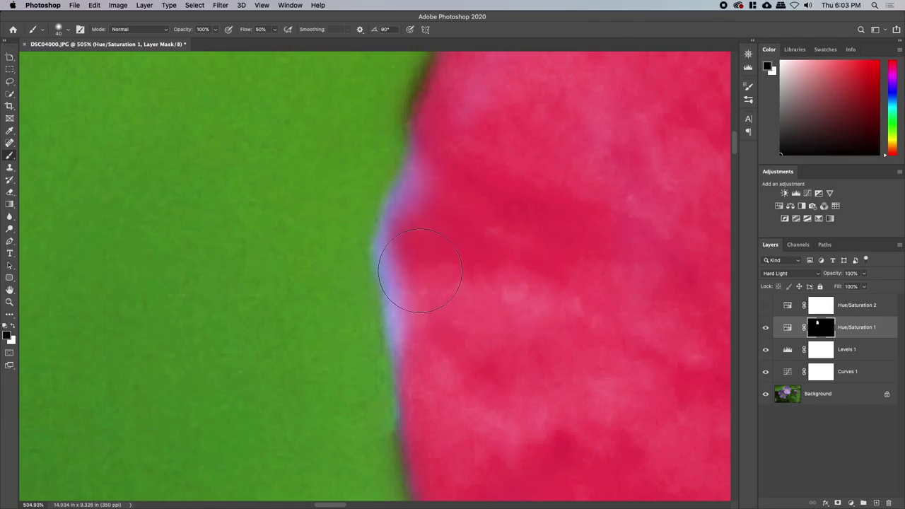
{"action": "mouse_move", "coordinate": [430, 206]}
{"action": "left_mouse_down"}
{"action": "mouse_move", "coordinate": [407, 311]}
{"action": "mouse_move", "coordinate": [415, 286]}
{"action": "mouse_move", "coordinate": [382, 240]}
{"action": "mouse_move", "coordinate": [342, 269]}
{"action": "left_mouse_up"}
{"action": "key", "text": "x"}
{"action": "left_click_drag", "start_coordinate": [333, 192], "coordinate": [334, 316]}
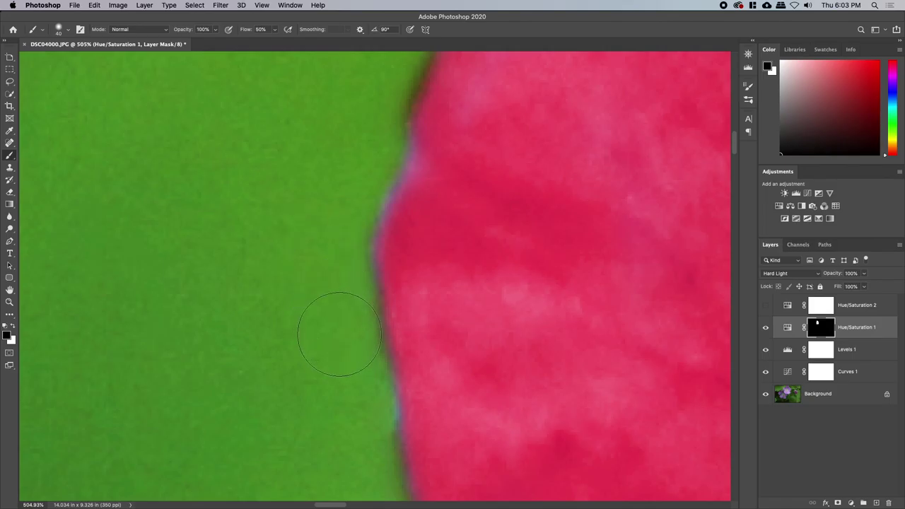
Clean up the mask along the red petal's upper outer edge, painting black on the background and white inside the petal.
{"action": "mouse_move", "coordinate": [407, 228]}
{"action": "left_mouse_down"}
{"action": "mouse_move", "coordinate": [344, 319]}
{"action": "mouse_move", "coordinate": [264, 294]}
{"action": "mouse_move", "coordinate": [266, 333]}
{"action": "left_mouse_up"}
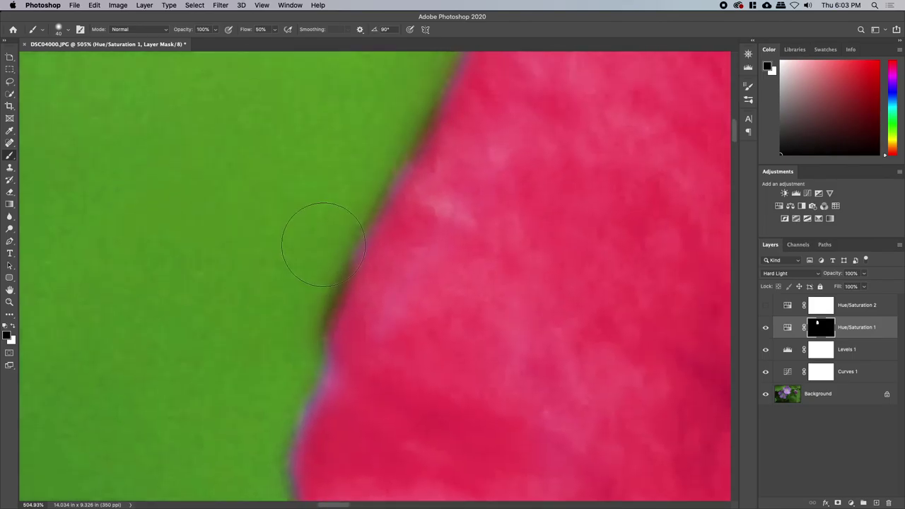
{"action": "mouse_move", "coordinate": [316, 246]}
{"action": "left_mouse_down"}
{"action": "mouse_move", "coordinate": [303, 243]}
{"action": "mouse_move", "coordinate": [281, 347]}
{"action": "left_mouse_up"}
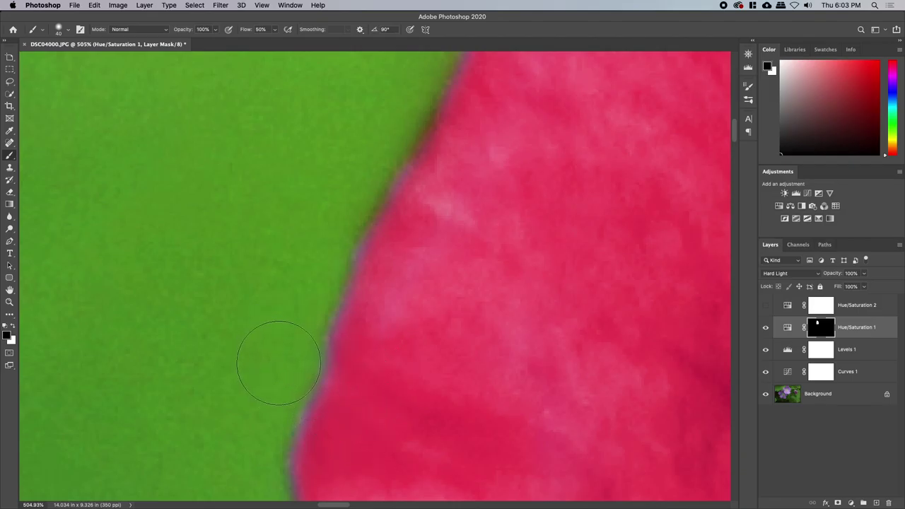
{"action": "left_click_drag", "start_coordinate": [311, 194], "coordinate": [264, 280]}
{"action": "key", "text": "x"}
{"action": "mouse_move", "coordinate": [300, 230]}
{"action": "left_mouse_down"}
{"action": "mouse_move", "coordinate": [297, 242]}
{"action": "mouse_move", "coordinate": [304, 236]}
{"action": "mouse_move", "coordinate": [346, 368]}
{"action": "left_mouse_up"}
{"action": "left_click_drag", "start_coordinate": [441, 202], "coordinate": [410, 343]}
{"action": "key", "text": "x"}
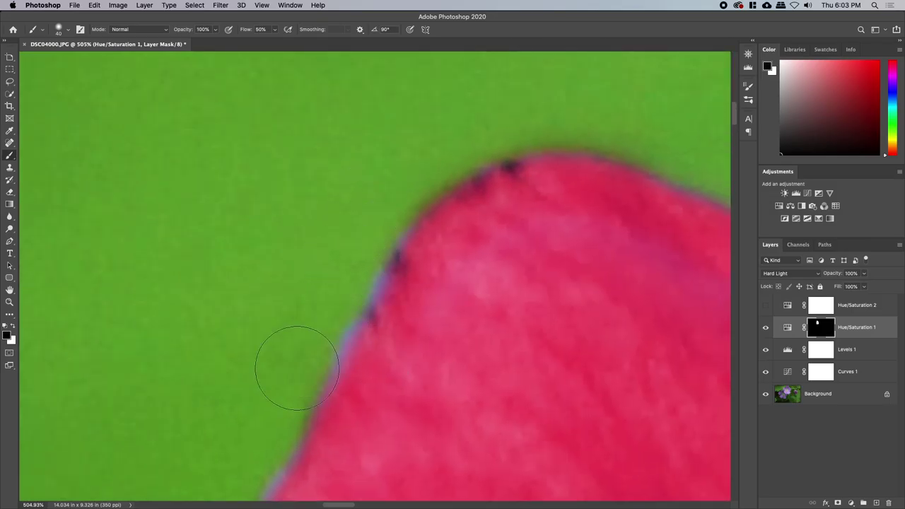
Paint black on the mask around the red petal's rounded tip to remove colour spill from the green background.
{"action": "left_click_drag", "start_coordinate": [656, 111], "coordinate": [335, 191]}
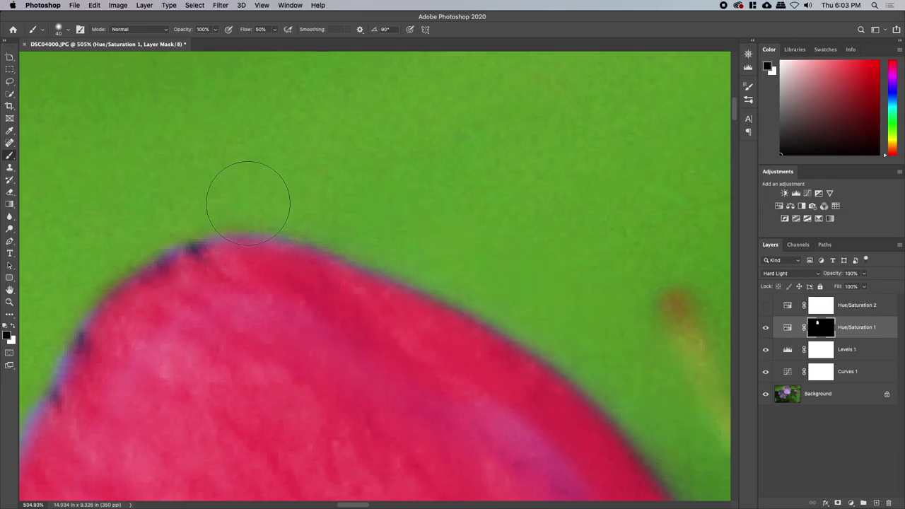
{"action": "left_click_drag", "start_coordinate": [122, 280], "coordinate": [417, 192]}
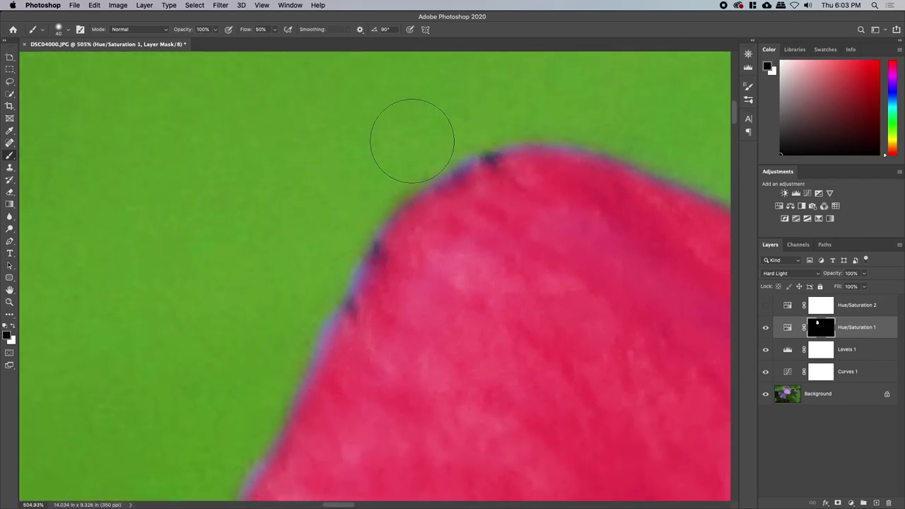
{"action": "left_click_drag", "start_coordinate": [313, 240], "coordinate": [387, 110]}
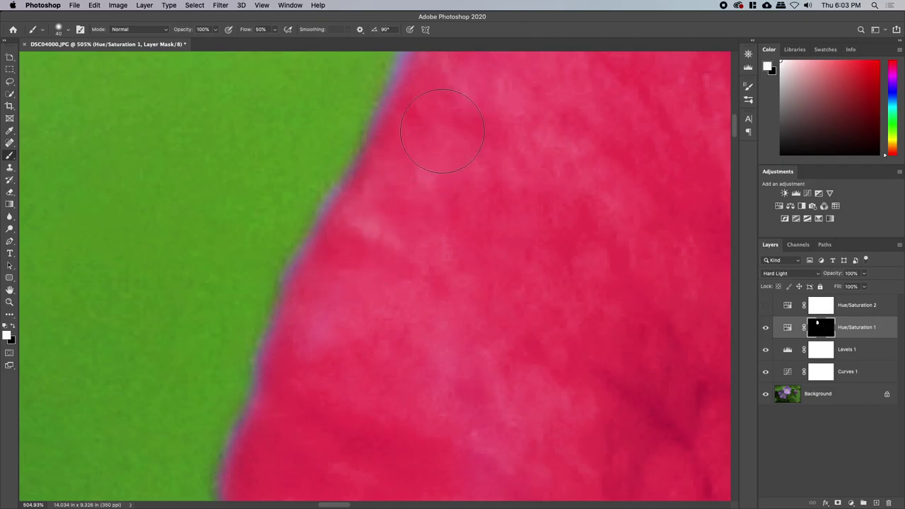
Correct the mask down the red petal's outer edge towards its lower part, using white inside and black outside.
{"action": "left_click_drag", "start_coordinate": [333, 369], "coordinate": [346, 244]}
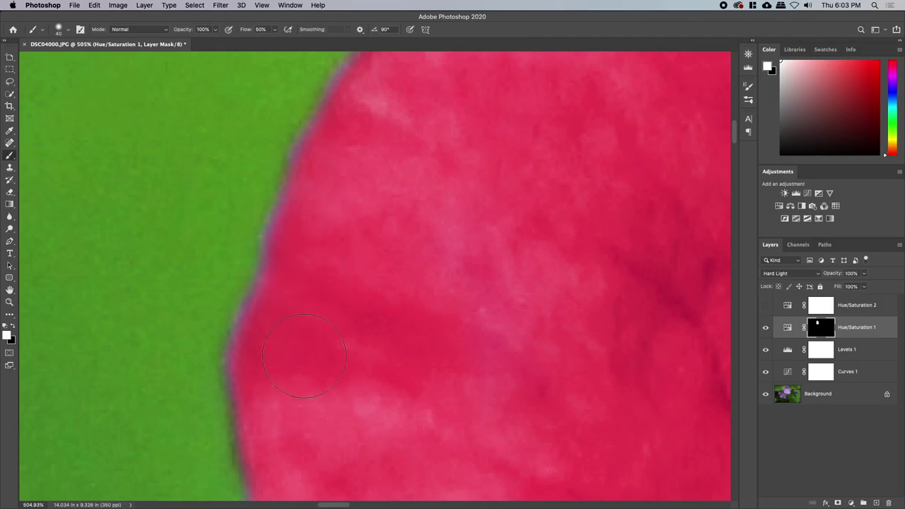
{"action": "left_click_drag", "start_coordinate": [192, 277], "coordinate": [167, 112]}
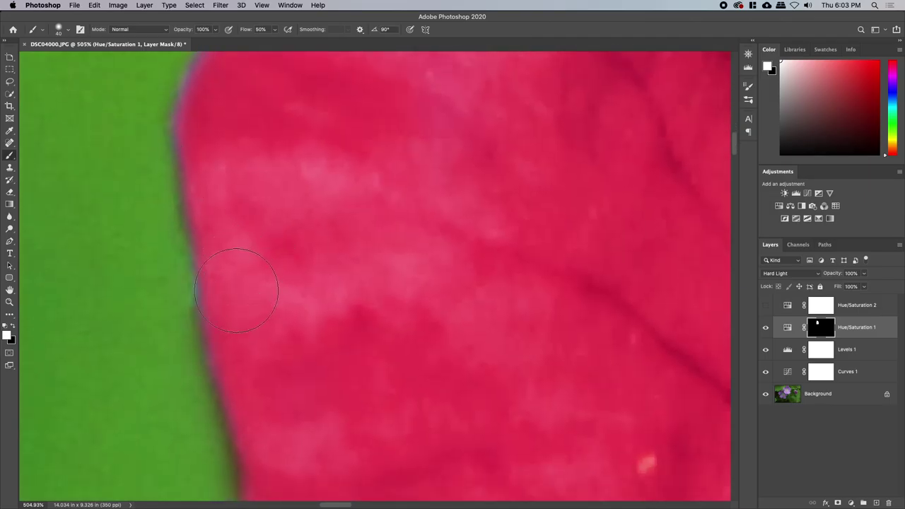
{"action": "left_click_drag", "start_coordinate": [236, 290], "coordinate": [335, 218]}
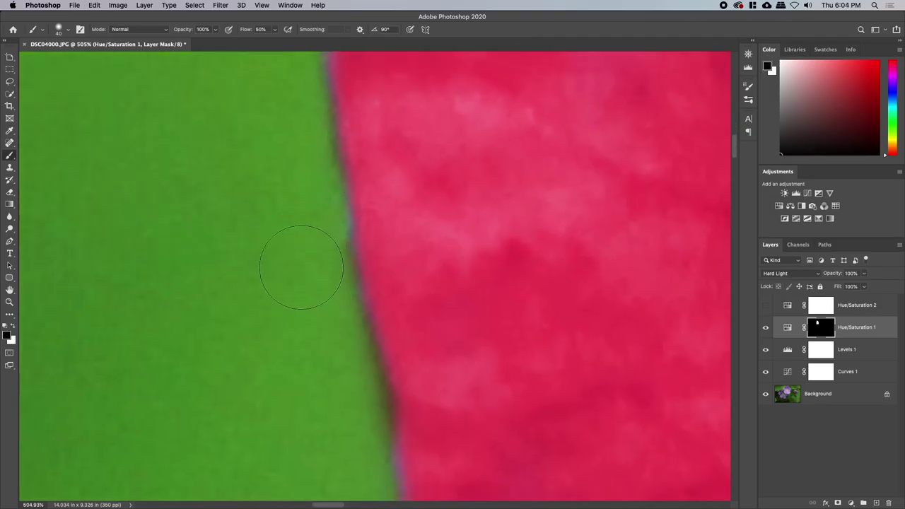
{"action": "mouse_move", "coordinate": [261, 373]}
{"action": "left_mouse_down"}
{"action": "mouse_move", "coordinate": [198, 188]}
{"action": "mouse_move", "coordinate": [319, 202]}
{"action": "left_mouse_up"}
{"action": "mouse_move", "coordinate": [426, 313]}
{"action": "left_mouse_down"}
{"action": "mouse_move", "coordinate": [382, 240]}
{"action": "mouse_move", "coordinate": [402, 139]}
{"action": "left_mouse_up"}
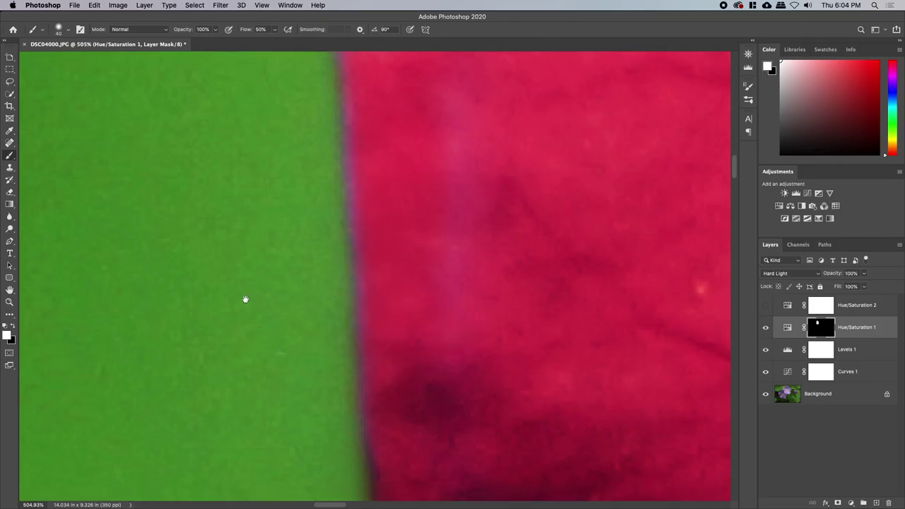
Refine the mask along the lowest stretch of the red petal's outer edge, alternating black and white.
{"action": "left_click_drag", "start_coordinate": [245, 299], "coordinate": [217, 172]}
{"action": "key", "text": "x"}
{"action": "mouse_move", "coordinate": [263, 202]}
{"action": "left_mouse_down"}
{"action": "mouse_move", "coordinate": [292, 404]}
{"action": "mouse_move", "coordinate": [305, 393]}
{"action": "left_mouse_up"}
{"action": "left_click_drag", "start_coordinate": [254, 344], "coordinate": [224, 123]}
{"action": "key", "text": "x"}
Paint a white mask band along the upper edge of the lower flower's top petal to recolour it red.
{"action": "mouse_move", "coordinate": [356, 208]}
{"action": "left_mouse_down"}
{"action": "mouse_move", "coordinate": [359, 305]}
{"action": "mouse_move", "coordinate": [394, 343]}
{"action": "mouse_move", "coordinate": [283, 318]}
{"action": "mouse_move", "coordinate": [240, 322]}
{"action": "left_mouse_up"}
{"action": "left_click_drag", "start_coordinate": [232, 331], "coordinate": [511, 332]}
{"action": "mouse_move", "coordinate": [578, 308]}
{"action": "left_mouse_down"}
{"action": "mouse_move", "coordinate": [298, 290]}
{"action": "mouse_move", "coordinate": [540, 316]}
{"action": "mouse_move", "coordinate": [427, 285]}
{"action": "left_mouse_up"}
{"action": "mouse_move", "coordinate": [228, 309]}
{"action": "left_mouse_down"}
{"action": "mouse_move", "coordinate": [587, 344]}
{"action": "mouse_move", "coordinate": [569, 322]}
{"action": "mouse_move", "coordinate": [319, 379]}
{"action": "mouse_move", "coordinate": [582, 322]}
{"action": "mouse_move", "coordinate": [344, 353]}
{"action": "mouse_move", "coordinate": [368, 342]}
{"action": "mouse_move", "coordinate": [323, 335]}
{"action": "mouse_move", "coordinate": [353, 344]}
{"action": "mouse_move", "coordinate": [375, 336]}
{"action": "mouse_move", "coordinate": [333, 355]}
{"action": "mouse_move", "coordinate": [322, 347]}
{"action": "mouse_move", "coordinate": [186, 356]}
{"action": "mouse_move", "coordinate": [328, 357]}
{"action": "mouse_move", "coordinate": [208, 376]}
{"action": "mouse_move", "coordinate": [344, 332]}
{"action": "mouse_move", "coordinate": [444, 267]}
{"action": "left_mouse_up"}
{"action": "key", "text": "x"}
{"action": "key", "text": "x"}
{"action": "mouse_move", "coordinate": [420, 238]}
{"action": "left_mouse_down"}
{"action": "mouse_move", "coordinate": [329, 322]}
{"action": "mouse_move", "coordinate": [378, 268]}
{"action": "mouse_move", "coordinate": [424, 242]}
{"action": "mouse_move", "coordinate": [452, 274]}
{"action": "mouse_move", "coordinate": [355, 308]}
{"action": "mouse_move", "coordinate": [334, 302]}
{"action": "mouse_move", "coordinate": [232, 340]}
{"action": "mouse_move", "coordinate": [194, 339]}
{"action": "left_mouse_up"}
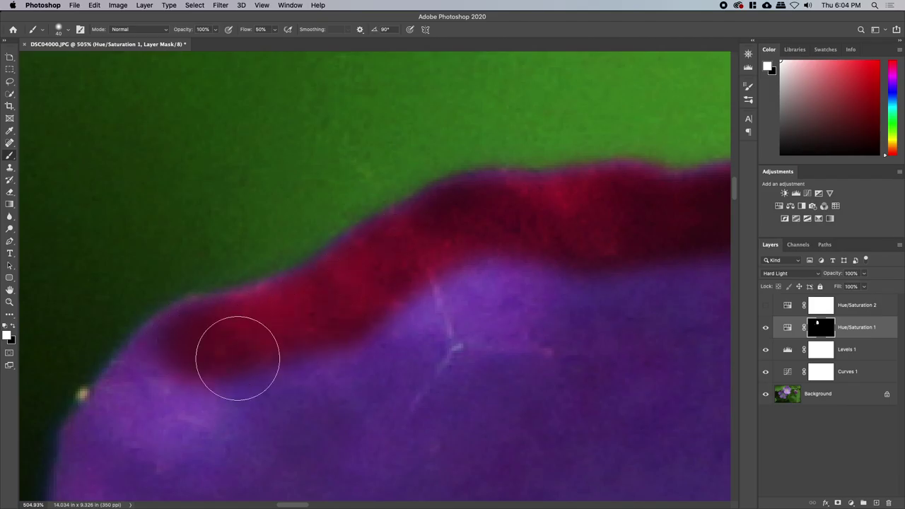
{"action": "key", "text": "x"}
{"action": "key", "text": "x"}
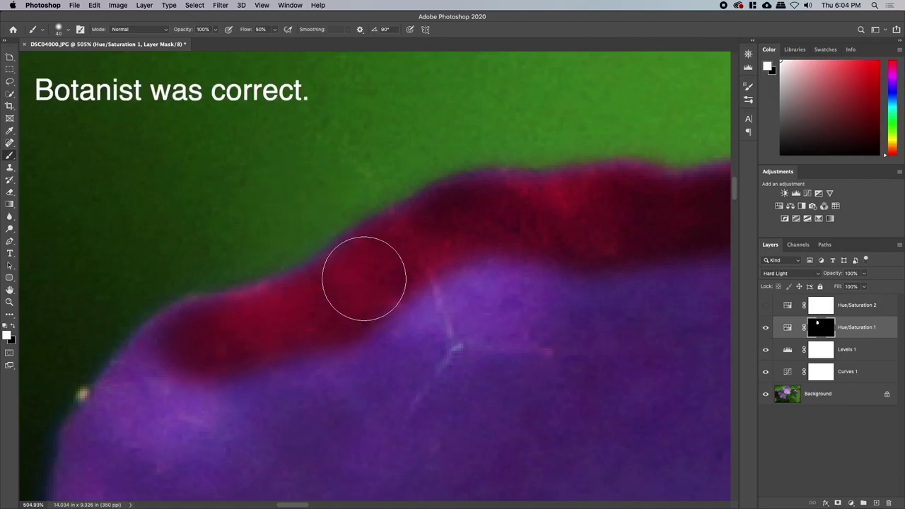
Continue the red band around the top petal's corner to the notch and onto the left petal's upper edge.
{"action": "scroll", "coordinate": [533, 224], "scroll_direction": "down", "scroll_amount": 5}
{"action": "scroll", "coordinate": [533, 223], "scroll_direction": "left", "scroll_amount": 6}
{"action": "key", "text": "x"}
{"action": "mouse_move", "coordinate": [414, 202]}
{"action": "left_mouse_down"}
{"action": "mouse_move", "coordinate": [363, 238]}
{"action": "mouse_move", "coordinate": [431, 168]}
{"action": "mouse_move", "coordinate": [355, 253]}
{"action": "mouse_move", "coordinate": [336, 344]}
{"action": "mouse_move", "coordinate": [338, 274]}
{"action": "mouse_move", "coordinate": [330, 392]}
{"action": "mouse_move", "coordinate": [315, 328]}
{"action": "mouse_move", "coordinate": [321, 452]}
{"action": "mouse_move", "coordinate": [319, 340]}
{"action": "mouse_move", "coordinate": [386, 355]}
{"action": "mouse_move", "coordinate": [427, 278]}
{"action": "mouse_move", "coordinate": [576, 223]}
{"action": "mouse_move", "coordinate": [627, 162]}
{"action": "left_mouse_up"}
{"action": "key", "text": "x"}
{"action": "key", "text": "space"}
{"action": "mouse_move", "coordinate": [307, 237]}
{"action": "left_mouse_down"}
{"action": "mouse_move", "coordinate": [512, 299]}
{"action": "mouse_move", "coordinate": [330, 251]}
{"action": "mouse_move", "coordinate": [456, 298]}
{"action": "mouse_move", "coordinate": [537, 321]}
{"action": "mouse_move", "coordinate": [545, 313]}
{"action": "mouse_move", "coordinate": [536, 325]}
{"action": "mouse_move", "coordinate": [603, 308]}
{"action": "mouse_move", "coordinate": [608, 287]}
{"action": "left_mouse_up"}
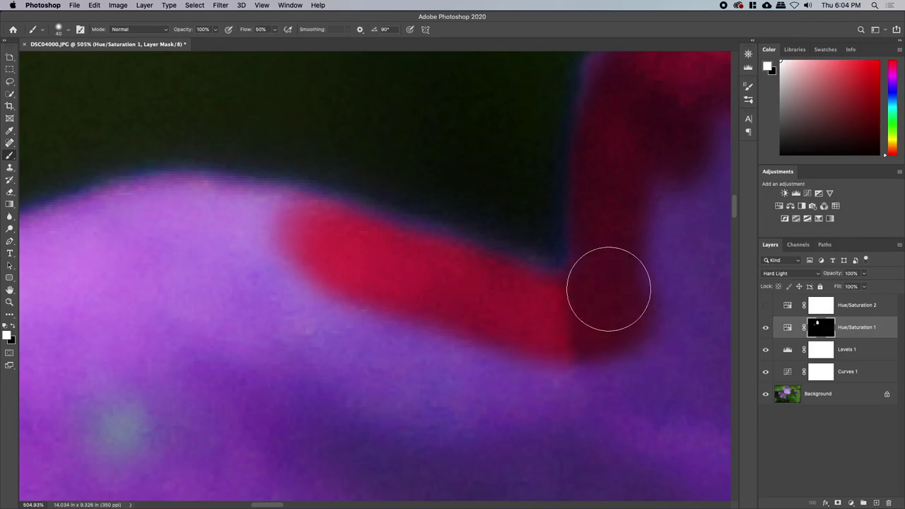
Paint white on the mask along the upper and outer edge of the lower flower's left petal.
{"action": "key", "text": "space"}
{"action": "left_click_drag", "start_coordinate": [267, 296], "coordinate": [515, 331]}
{"action": "mouse_move", "coordinate": [541, 269]}
{"action": "left_mouse_down"}
{"action": "mouse_move", "coordinate": [381, 277]}
{"action": "mouse_move", "coordinate": [589, 274]}
{"action": "mouse_move", "coordinate": [392, 259]}
{"action": "mouse_move", "coordinate": [427, 253]}
{"action": "mouse_move", "coordinate": [317, 289]}
{"action": "mouse_move", "coordinate": [210, 341]}
{"action": "mouse_move", "coordinate": [276, 297]}
{"action": "mouse_move", "coordinate": [396, 257]}
{"action": "mouse_move", "coordinate": [241, 317]}
{"action": "mouse_move", "coordinate": [387, 250]}
{"action": "mouse_move", "coordinate": [507, 254]}
{"action": "mouse_move", "coordinate": [660, 306]}
{"action": "left_mouse_up"}
{"action": "key", "text": "space"}
{"action": "mouse_move", "coordinate": [321, 325]}
{"action": "left_mouse_down"}
{"action": "mouse_move", "coordinate": [378, 294]}
{"action": "mouse_move", "coordinate": [637, 193]}
{"action": "left_mouse_up"}
{"action": "mouse_move", "coordinate": [545, 222]}
{"action": "left_mouse_down"}
{"action": "mouse_move", "coordinate": [480, 224]}
{"action": "mouse_move", "coordinate": [352, 322]}
{"action": "mouse_move", "coordinate": [501, 214]}
{"action": "mouse_move", "coordinate": [339, 313]}
{"action": "mouse_move", "coordinate": [284, 380]}
{"action": "mouse_move", "coordinate": [337, 311]}
{"action": "mouse_move", "coordinate": [254, 420]}
{"action": "mouse_move", "coordinate": [385, 210]}
{"action": "left_mouse_up"}
{"action": "key", "text": "space"}
{"action": "mouse_move", "coordinate": [400, 162]}
{"action": "left_mouse_down"}
{"action": "mouse_move", "coordinate": [303, 325]}
{"action": "mouse_move", "coordinate": [341, 247]}
{"action": "mouse_move", "coordinate": [260, 360]}
{"action": "mouse_move", "coordinate": [217, 398]}
{"action": "mouse_move", "coordinate": [444, 192]}
{"action": "mouse_move", "coordinate": [381, 234]}
{"action": "mouse_move", "coordinate": [423, 188]}
{"action": "mouse_move", "coordinate": [482, 148]}
{"action": "mouse_move", "coordinate": [392, 234]}
{"action": "mouse_move", "coordinate": [317, 369]}
{"action": "mouse_move", "coordinate": [381, 222]}
{"action": "mouse_move", "coordinate": [278, 386]}
{"action": "mouse_move", "coordinate": [406, 221]}
{"action": "mouse_move", "coordinate": [389, 226]}
{"action": "mouse_move", "coordinate": [307, 409]}
{"action": "left_mouse_up"}
{"action": "key", "text": "space"}
{"action": "key", "text": "space"}
Extend the white mask outline down the left petal's outer side and along its underside.
{"action": "mouse_move", "coordinate": [306, 408]}
{"action": "left_mouse_down"}
{"action": "mouse_move", "coordinate": [356, 197]}
{"action": "mouse_move", "coordinate": [363, 332]}
{"action": "mouse_move", "coordinate": [378, 151]}
{"action": "mouse_move", "coordinate": [391, 424]}
{"action": "mouse_move", "coordinate": [365, 249]}
{"action": "left_mouse_up"}
{"action": "key", "text": "space"}
{"action": "mouse_move", "coordinate": [349, 191]}
{"action": "left_mouse_down"}
{"action": "mouse_move", "coordinate": [351, 169]}
{"action": "mouse_move", "coordinate": [390, 420]}
{"action": "mouse_move", "coordinate": [323, 272]}
{"action": "mouse_move", "coordinate": [374, 384]}
{"action": "mouse_move", "coordinate": [360, 384]}
{"action": "mouse_move", "coordinate": [323, 327]}
{"action": "mouse_move", "coordinate": [292, 216]}
{"action": "mouse_move", "coordinate": [309, 283]}
{"action": "mouse_move", "coordinate": [301, 262]}
{"action": "mouse_move", "coordinate": [427, 443]}
{"action": "mouse_move", "coordinate": [294, 240]}
{"action": "mouse_move", "coordinate": [352, 370]}
{"action": "mouse_move", "coordinate": [285, 318]}
{"action": "mouse_move", "coordinate": [389, 420]}
{"action": "mouse_move", "coordinate": [390, 321]}
{"action": "left_mouse_up"}
{"action": "key", "text": "space"}
{"action": "key", "text": "space"}
{"action": "key", "text": "space"}
{"action": "mouse_move", "coordinate": [279, 218]}
{"action": "left_mouse_down"}
{"action": "mouse_move", "coordinate": [256, 218]}
{"action": "mouse_move", "coordinate": [436, 345]}
{"action": "mouse_move", "coordinate": [608, 399]}
{"action": "left_mouse_up"}
{"action": "key", "text": "space"}
{"action": "mouse_move", "coordinate": [268, 288]}
{"action": "left_mouse_down"}
{"action": "mouse_move", "coordinate": [463, 414]}
{"action": "mouse_move", "coordinate": [356, 245]}
{"action": "left_mouse_up"}
{"action": "key", "text": "space"}
{"action": "mouse_move", "coordinate": [309, 181]}
{"action": "left_mouse_down"}
{"action": "mouse_move", "coordinate": [384, 299]}
{"action": "mouse_move", "coordinate": [509, 419]}
{"action": "mouse_move", "coordinate": [186, 178]}
{"action": "mouse_move", "coordinate": [129, 157]}
{"action": "left_mouse_up"}
{"action": "key", "text": "space"}
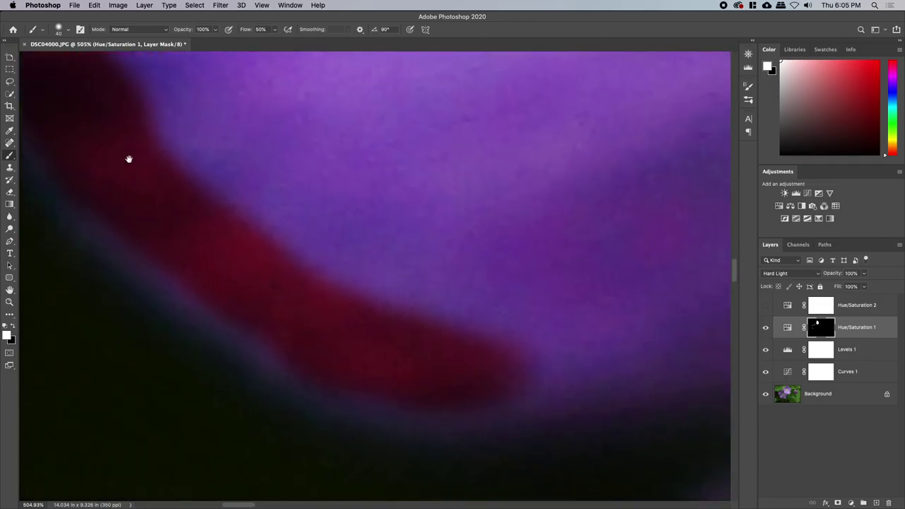
{"action": "mouse_move", "coordinate": [206, 273]}
{"action": "left_mouse_down"}
{"action": "mouse_move", "coordinate": [327, 341]}
{"action": "mouse_move", "coordinate": [574, 335]}
{"action": "mouse_move", "coordinate": [341, 311]}
{"action": "mouse_move", "coordinate": [290, 332]}
{"action": "left_mouse_up"}
{"action": "key", "text": "space"}
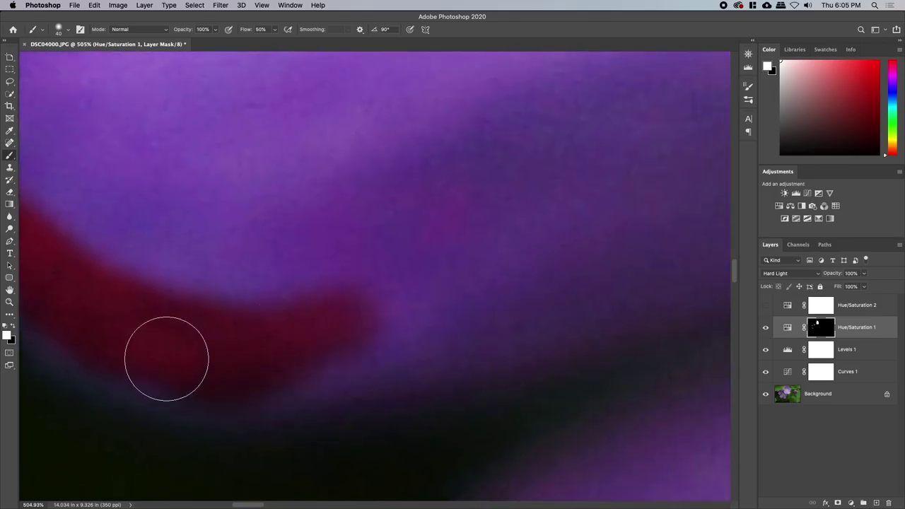
{"action": "mouse_move", "coordinate": [276, 371]}
{"action": "left_mouse_down"}
{"action": "mouse_move", "coordinate": [394, 360]}
{"action": "mouse_move", "coordinate": [650, 264]}
{"action": "mouse_move", "coordinate": [342, 318]}
{"action": "mouse_move", "coordinate": [347, 299]}
{"action": "mouse_move", "coordinate": [136, 319]}
{"action": "left_mouse_up"}
Enlarge the brush to 125 and paint white over the left petal's underside and the lower-left petal's outer edge.
{"action": "key", "text": "space"}
{"action": "key", "text": "z"}
{"action": "left_click_drag", "start_coordinate": [315, 344], "coordinate": [250, 351]}
{"action": "scroll", "coordinate": [250, 351], "scroll_direction": "down", "scroll_amount": 6}
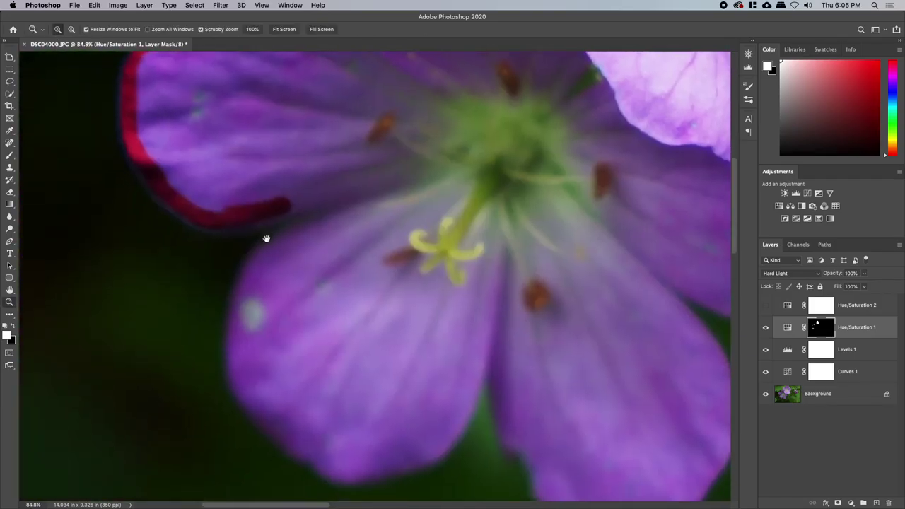
{"action": "scroll", "coordinate": [323, 269], "scroll_direction": "up", "scroll_amount": 3}
{"action": "left_click_drag", "start_coordinate": [304, 198], "coordinate": [325, 307]}
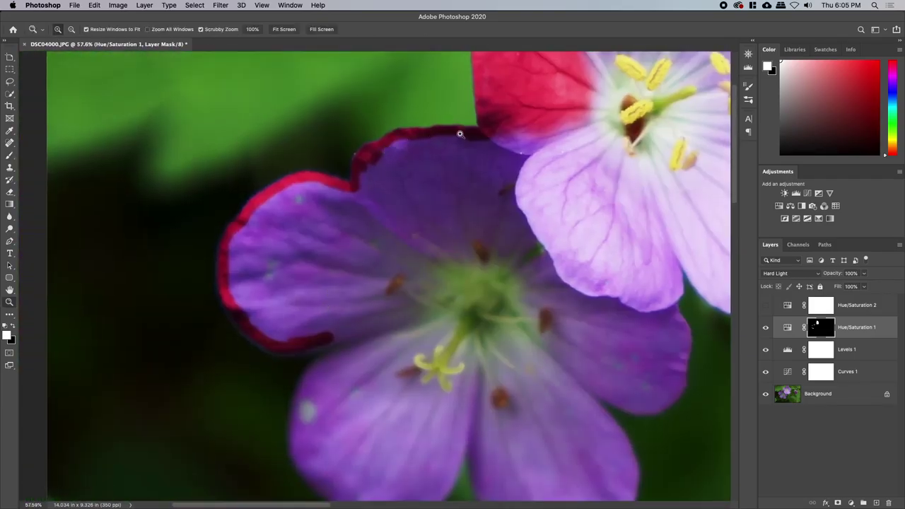
{"action": "scroll", "coordinate": [505, 263], "scroll_direction": "down", "scroll_amount": 3}
{"action": "scroll", "coordinate": [560, 127], "scroll_direction": "up", "scroll_amount": 3}
{"action": "key", "text": "b"}
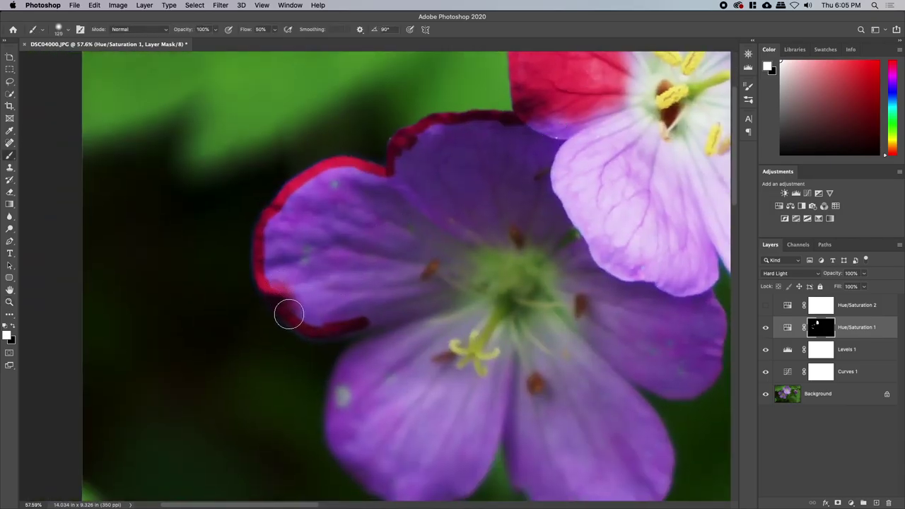
{"action": "left_click_drag", "start_coordinate": [340, 324], "coordinate": [362, 329]}
{"action": "mouse_move", "coordinate": [353, 368]}
{"action": "left_mouse_down"}
{"action": "mouse_move", "coordinate": [384, 343]}
{"action": "mouse_move", "coordinate": [377, 348]}
{"action": "left_mouse_up"}
{"action": "mouse_move", "coordinate": [347, 373]}
{"action": "left_mouse_down"}
{"action": "mouse_move", "coordinate": [338, 415]}
{"action": "mouse_move", "coordinate": [344, 427]}
{"action": "mouse_move", "coordinate": [388, 432]}
{"action": "mouse_move", "coordinate": [304, 280]}
{"action": "left_mouse_up"}
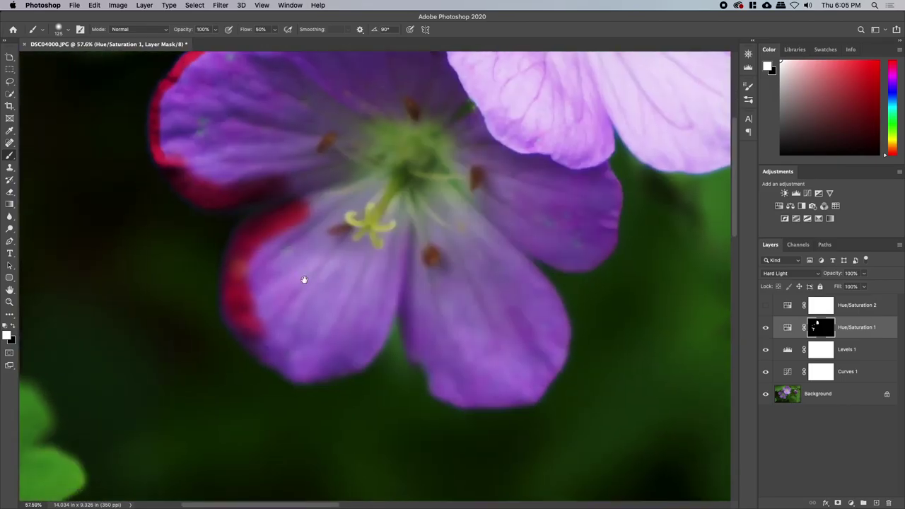
Recolour the whole lower-left petal red on the mask, undoing the stray stroke over the flower's stamens.
{"action": "mouse_move", "coordinate": [239, 320]}
{"action": "left_mouse_down"}
{"action": "mouse_move", "coordinate": [299, 370]}
{"action": "mouse_move", "coordinate": [340, 366]}
{"action": "mouse_move", "coordinate": [369, 345]}
{"action": "mouse_move", "coordinate": [396, 263]}
{"action": "mouse_move", "coordinate": [366, 265]}
{"action": "mouse_move", "coordinate": [340, 217]}
{"action": "mouse_move", "coordinate": [430, 261]}
{"action": "left_mouse_up"}
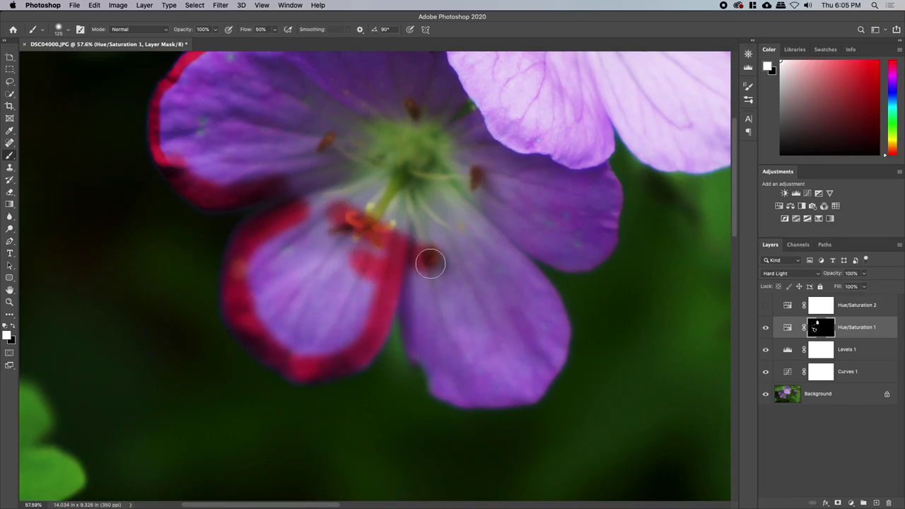
{"action": "key", "text": "super+z"}
{"action": "mouse_move", "coordinate": [366, 262]}
{"action": "left_mouse_down"}
{"action": "mouse_move", "coordinate": [334, 237]}
{"action": "mouse_move", "coordinate": [325, 198]}
{"action": "mouse_move", "coordinate": [294, 243]}
{"action": "mouse_move", "coordinate": [315, 222]}
{"action": "mouse_move", "coordinate": [354, 280]}
{"action": "mouse_move", "coordinate": [341, 263]}
{"action": "mouse_move", "coordinate": [291, 247]}
{"action": "mouse_move", "coordinate": [270, 248]}
{"action": "mouse_move", "coordinate": [250, 269]}
{"action": "mouse_move", "coordinate": [260, 309]}
{"action": "mouse_move", "coordinate": [309, 238]}
{"action": "mouse_move", "coordinate": [286, 276]}
{"action": "mouse_move", "coordinate": [324, 261]}
{"action": "mouse_move", "coordinate": [336, 232]}
{"action": "mouse_move", "coordinate": [261, 299]}
{"action": "mouse_move", "coordinate": [364, 281]}
{"action": "mouse_move", "coordinate": [356, 301]}
{"action": "mouse_move", "coordinate": [375, 309]}
{"action": "mouse_move", "coordinate": [345, 350]}
{"action": "mouse_move", "coordinate": [310, 353]}
{"action": "mouse_move", "coordinate": [333, 345]}
{"action": "mouse_move", "coordinate": [276, 311]}
{"action": "mouse_move", "coordinate": [279, 336]}
{"action": "mouse_move", "coordinate": [245, 306]}
{"action": "mouse_move", "coordinate": [314, 319]}
{"action": "mouse_move", "coordinate": [315, 275]}
{"action": "left_mouse_up"}
{"action": "mouse_move", "coordinate": [463, 290]}
{"action": "left_mouse_down"}
{"action": "mouse_move", "coordinate": [442, 336]}
{"action": "mouse_move", "coordinate": [428, 446]}
{"action": "left_mouse_up"}
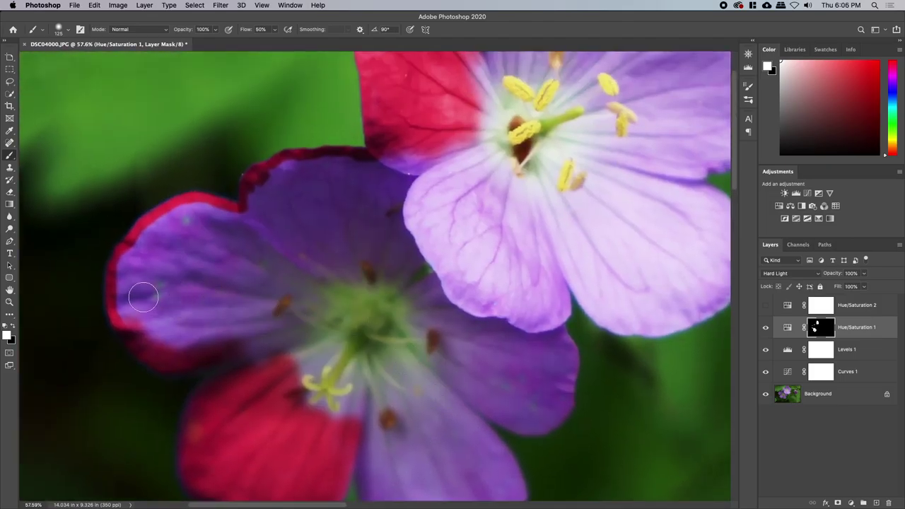
Set the brush to 100% flow and size 300, raise its hardness, and paint white over the left petal.
{"action": "key", "text": "shift+0"}
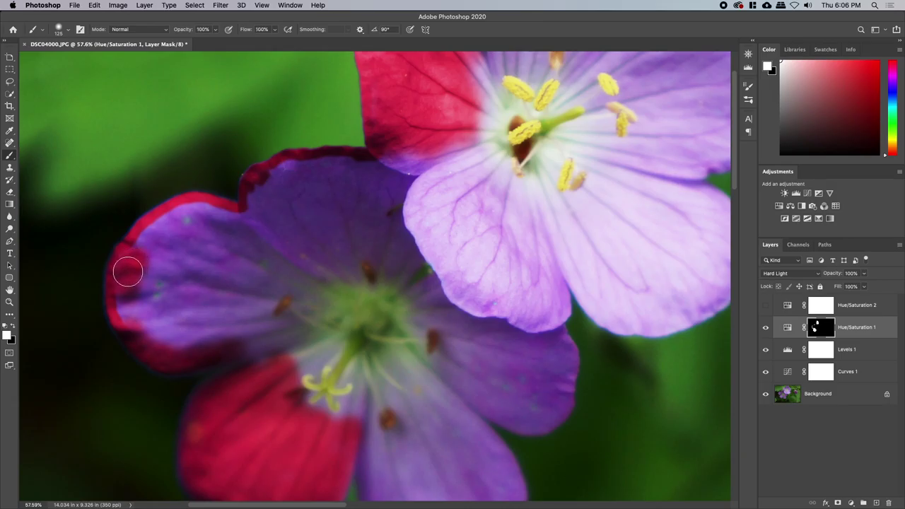
{"action": "key", "text": "bracketright"}
{"action": "key", "text": "bracketright"}
{"action": "key", "text": "bracketright"}
{"action": "key", "text": "bracketright"}
{"action": "key", "text": "bracketright"}
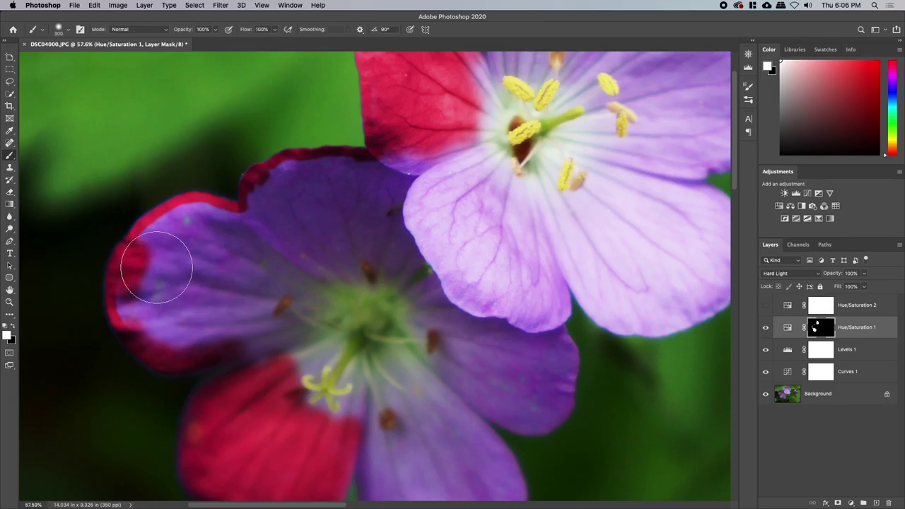
{"action": "right_click", "coordinate": [162, 264]}
{"action": "left_click", "coordinate": [240, 311]}
{"action": "key", "text": "Return"}
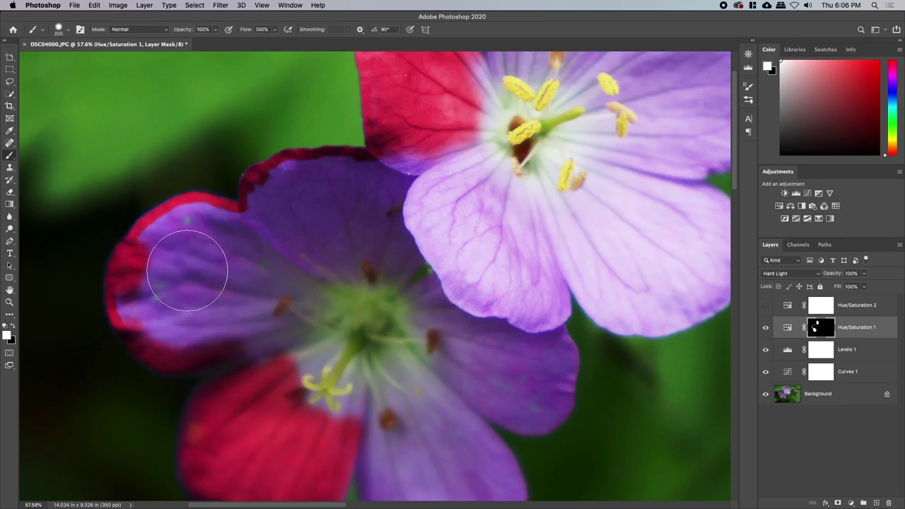
{"action": "mouse_move", "coordinate": [172, 263]}
{"action": "left_mouse_down"}
{"action": "mouse_move", "coordinate": [195, 239]}
{"action": "mouse_move", "coordinate": [269, 234]}
{"action": "mouse_move", "coordinate": [304, 210]}
{"action": "mouse_move", "coordinate": [290, 214]}
{"action": "mouse_move", "coordinate": [282, 204]}
{"action": "mouse_move", "coordinate": [314, 194]}
{"action": "mouse_move", "coordinate": [339, 193]}
{"action": "mouse_move", "coordinate": [285, 212]}
{"action": "mouse_move", "coordinate": [426, 182]}
{"action": "mouse_move", "coordinate": [414, 182]}
{"action": "mouse_move", "coordinate": [473, 241]}
{"action": "mouse_move", "coordinate": [347, 261]}
{"action": "mouse_move", "coordinate": [376, 268]}
{"action": "mouse_move", "coordinate": [380, 292]}
{"action": "mouse_move", "coordinate": [314, 360]}
{"action": "mouse_move", "coordinate": [264, 339]}
{"action": "mouse_move", "coordinate": [264, 352]}
{"action": "mouse_move", "coordinate": [262, 283]}
{"action": "mouse_move", "coordinate": [191, 306]}
{"action": "mouse_move", "coordinate": [134, 299]}
{"action": "mouse_move", "coordinate": [129, 311]}
{"action": "mouse_move", "coordinate": [164, 305]}
{"action": "mouse_move", "coordinate": [154, 324]}
{"action": "mouse_move", "coordinate": [210, 335]}
{"action": "mouse_move", "coordinate": [146, 318]}
{"action": "left_mouse_up"}
Paint white over the lower flower's remaining petals and the upper flower's lower-left petal, varying the brush size.
{"action": "key", "text": "bracketleft"}
{"action": "key", "text": "bracketleft"}
{"action": "key", "text": "bracketleft"}
{"action": "key", "text": "bracketleft"}
{"action": "key", "text": "space"}
{"action": "left_click_drag", "start_coordinate": [330, 370], "coordinate": [289, 269]}
{"action": "key", "text": "bracketright"}
{"action": "key", "text": "bracketright"}
{"action": "mouse_move", "coordinate": [260, 317]}
{"action": "left_mouse_down"}
{"action": "mouse_move", "coordinate": [344, 264]}
{"action": "mouse_move", "coordinate": [334, 248]}
{"action": "mouse_move", "coordinate": [408, 263]}
{"action": "mouse_move", "coordinate": [447, 249]}
{"action": "mouse_move", "coordinate": [470, 213]}
{"action": "mouse_move", "coordinate": [490, 200]}
{"action": "mouse_move", "coordinate": [506, 273]}
{"action": "mouse_move", "coordinate": [498, 309]}
{"action": "mouse_move", "coordinate": [478, 319]}
{"action": "mouse_move", "coordinate": [382, 273]}
{"action": "mouse_move", "coordinate": [459, 284]}
{"action": "mouse_move", "coordinate": [446, 238]}
{"action": "mouse_move", "coordinate": [420, 276]}
{"action": "left_mouse_up"}
{"action": "key", "text": "bracketleft"}
{"action": "mouse_move", "coordinate": [417, 339]}
{"action": "left_mouse_down"}
{"action": "mouse_move", "coordinate": [458, 402]}
{"action": "mouse_move", "coordinate": [427, 451]}
{"action": "mouse_move", "coordinate": [351, 442]}
{"action": "mouse_move", "coordinate": [330, 401]}
{"action": "mouse_move", "coordinate": [322, 348]}
{"action": "mouse_move", "coordinate": [346, 376]}
{"action": "mouse_move", "coordinate": [365, 280]}
{"action": "mouse_move", "coordinate": [403, 319]}
{"action": "mouse_move", "coordinate": [408, 353]}
{"action": "mouse_move", "coordinate": [381, 364]}
{"action": "mouse_move", "coordinate": [371, 406]}
{"action": "mouse_move", "coordinate": [381, 414]}
{"action": "mouse_move", "coordinate": [422, 398]}
{"action": "mouse_move", "coordinate": [393, 408]}
{"action": "mouse_move", "coordinate": [416, 407]}
{"action": "mouse_move", "coordinate": [414, 396]}
{"action": "mouse_move", "coordinate": [356, 449]}
{"action": "mouse_move", "coordinate": [417, 448]}
{"action": "left_mouse_up"}
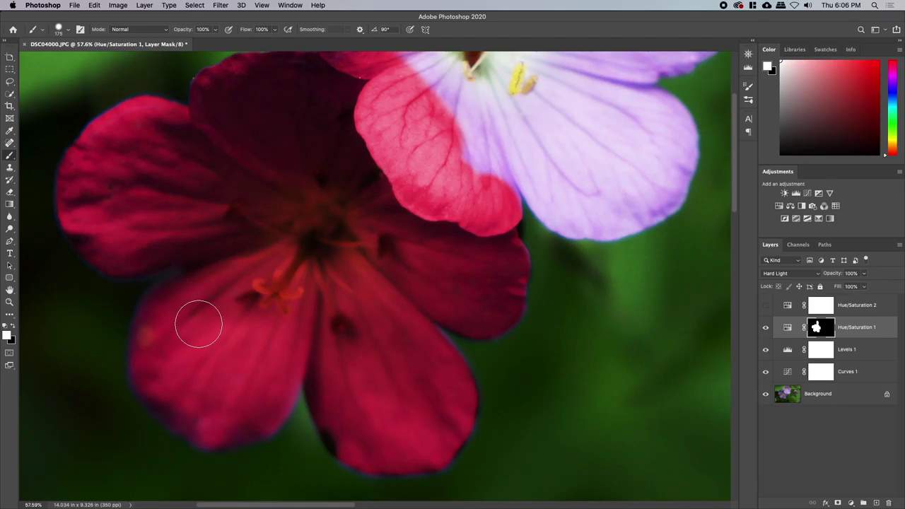
Paint white on the mask along the outer petal edges of the half-open flower with a small size 45 brush.
{"action": "left_click_drag", "start_coordinate": [382, 215], "coordinate": [42, 285]}
{"action": "left_click_drag", "start_coordinate": [585, 244], "coordinate": [527, 295]}
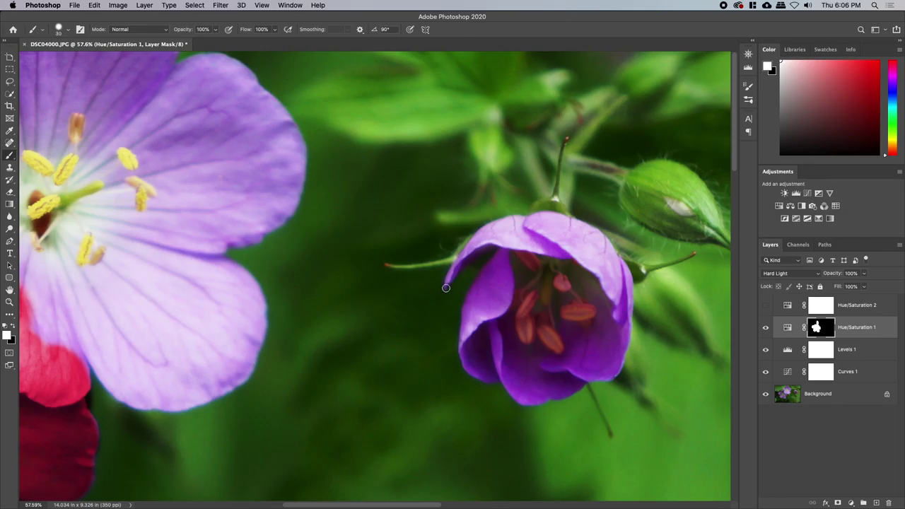
{"action": "mouse_move", "coordinate": [456, 265]}
{"action": "left_mouse_down"}
{"action": "mouse_move", "coordinate": [491, 229]}
{"action": "mouse_move", "coordinate": [482, 235]}
{"action": "mouse_move", "coordinate": [539, 218]}
{"action": "mouse_move", "coordinate": [575, 222]}
{"action": "mouse_move", "coordinate": [612, 252]}
{"action": "left_mouse_up"}
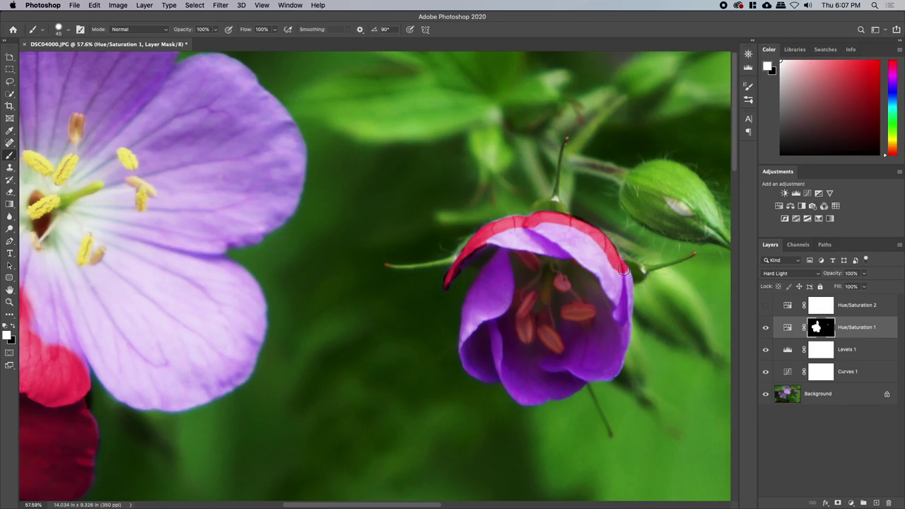
{"action": "mouse_move", "coordinate": [629, 282]}
{"action": "left_mouse_down"}
{"action": "mouse_move", "coordinate": [611, 372]}
{"action": "mouse_move", "coordinate": [569, 372]}
{"action": "mouse_move", "coordinate": [580, 378]}
{"action": "mouse_move", "coordinate": [524, 398]}
{"action": "mouse_move", "coordinate": [494, 371]}
{"action": "mouse_move", "coordinate": [472, 369]}
{"action": "mouse_move", "coordinate": [461, 350]}
{"action": "mouse_move", "coordinate": [464, 315]}
{"action": "mouse_move", "coordinate": [498, 260]}
{"action": "mouse_move", "coordinate": [470, 292]}
{"action": "mouse_move", "coordinate": [475, 250]}
{"action": "mouse_move", "coordinate": [513, 236]}
{"action": "mouse_move", "coordinate": [424, 268]}
{"action": "mouse_move", "coordinate": [618, 270]}
{"action": "left_mouse_up"}
{"action": "key", "text": "z"}
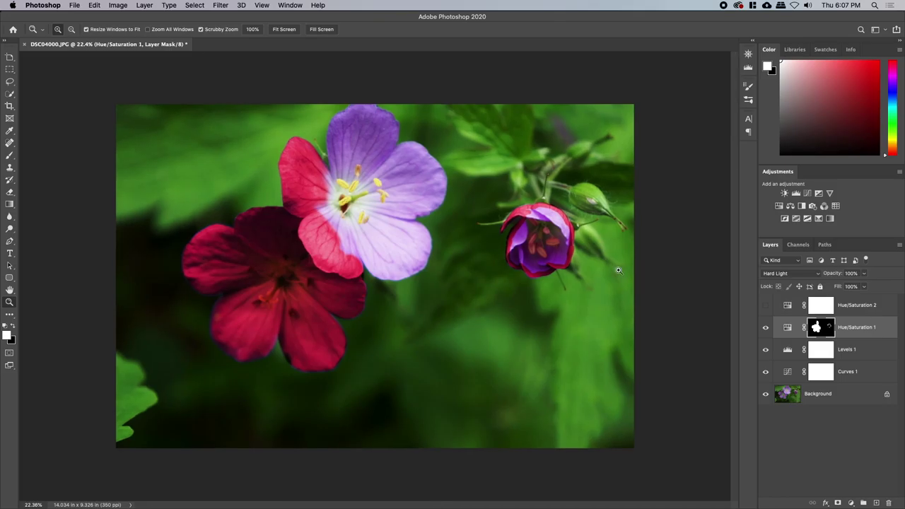
Hide Hue/Saturation 1, show Hue/Saturation 2, and set its Master Saturation to +31 and Hue to +67.
{"action": "left_click", "coordinate": [763, 327]}
{"action": "left_click", "coordinate": [780, 311]}
{"action": "left_click", "coordinate": [768, 307]}
{"action": "double_click", "coordinate": [787, 305]}
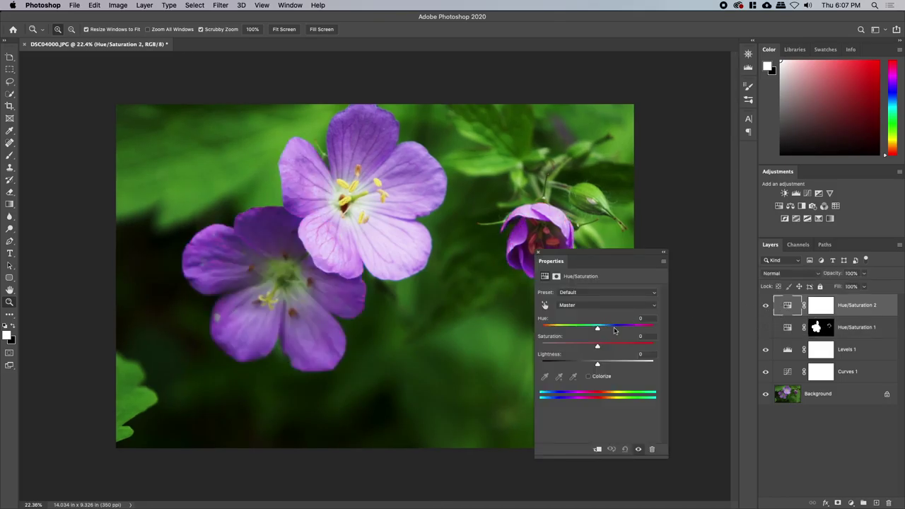
{"action": "left_click_drag", "start_coordinate": [606, 348], "coordinate": [614, 346]}
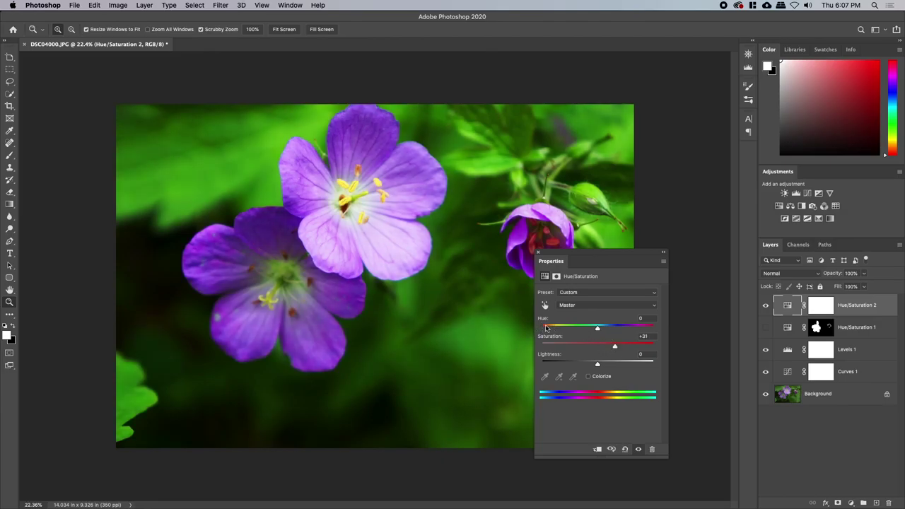
{"action": "left_click_drag", "start_coordinate": [561, 329], "coordinate": [628, 332]}
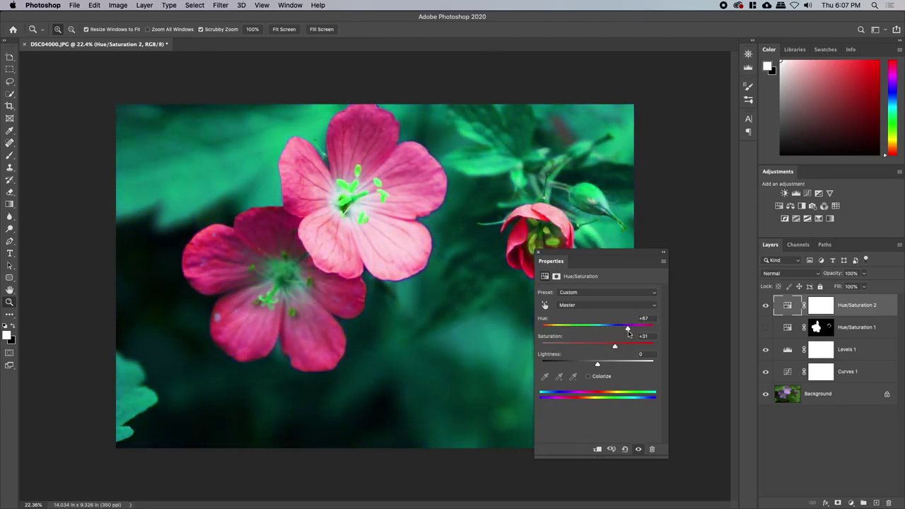
In Hue/Saturation 2, set the Greens range to Hue -67 and Saturation -50.
{"action": "left_click", "coordinate": [587, 306]}
{"action": "left_click", "coordinate": [590, 326]}
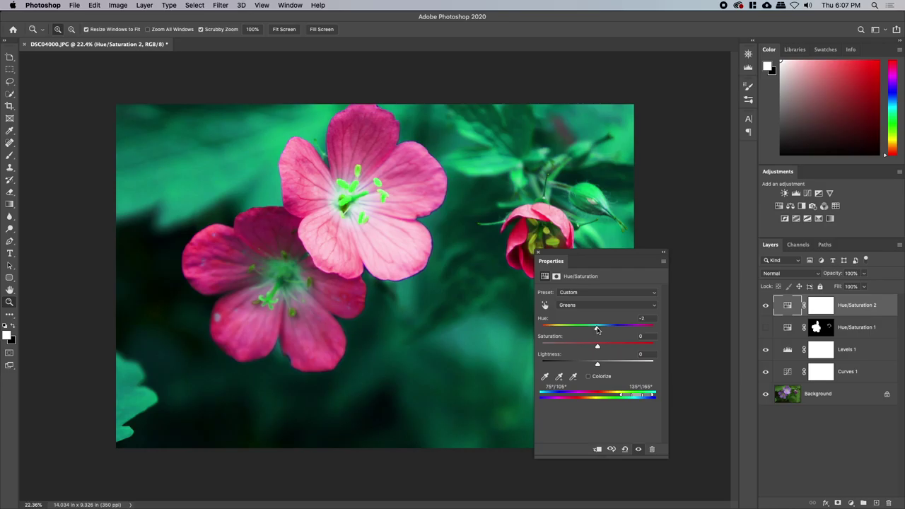
{"action": "left_click", "coordinate": [581, 304]}
{"action": "left_click", "coordinate": [574, 286]}
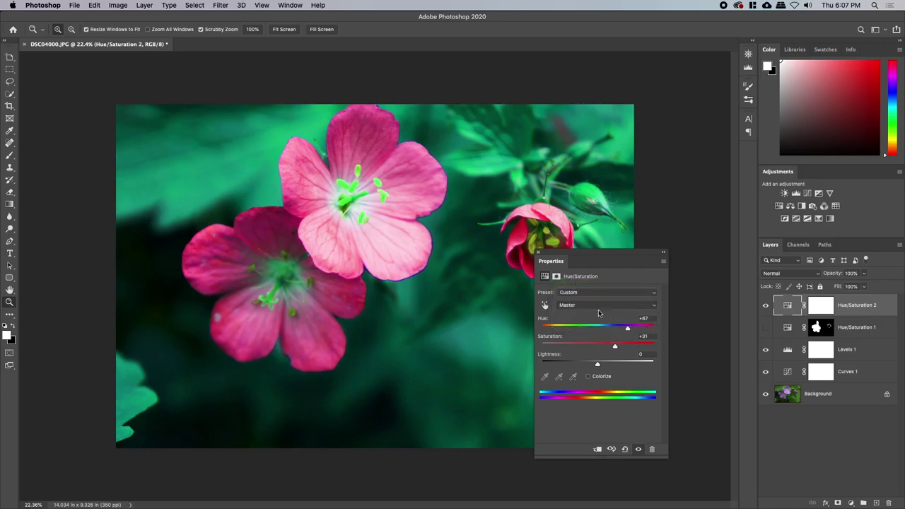
{"action": "left_click", "coordinate": [597, 305]}
{"action": "left_click", "coordinate": [603, 325]}
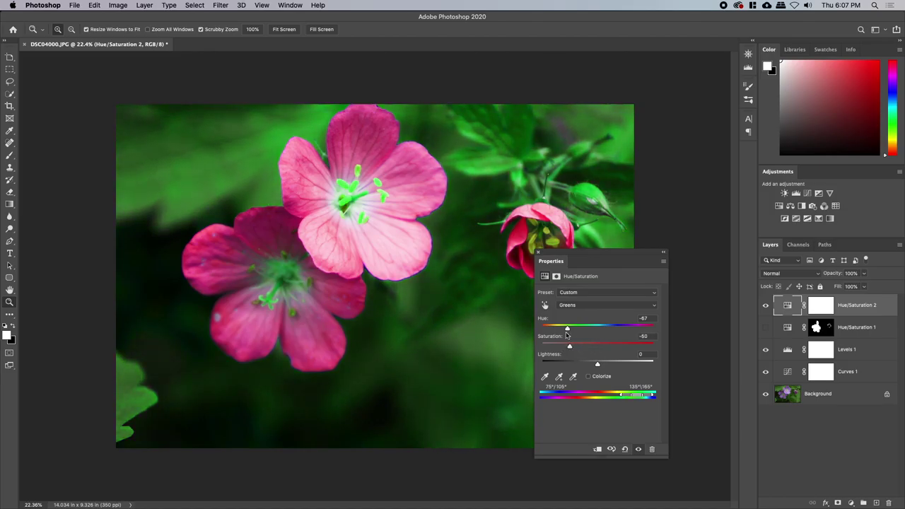
In Hue/Saturation 2, set the Yellows range to Hue -67 and Saturation -31, and close the adjustment settings.
{"action": "left_click", "coordinate": [567, 305]}
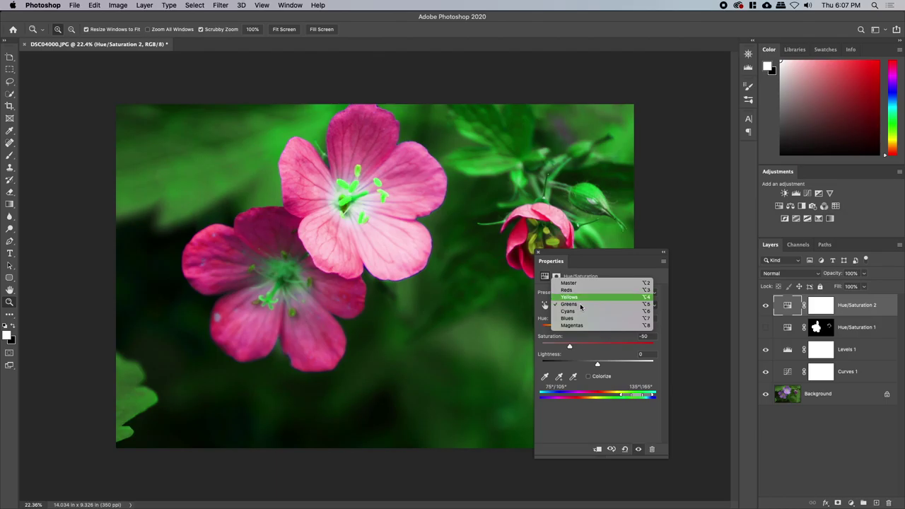
{"action": "left_click", "coordinate": [581, 297]}
{"action": "left_click_drag", "start_coordinate": [594, 329], "coordinate": [574, 349]}
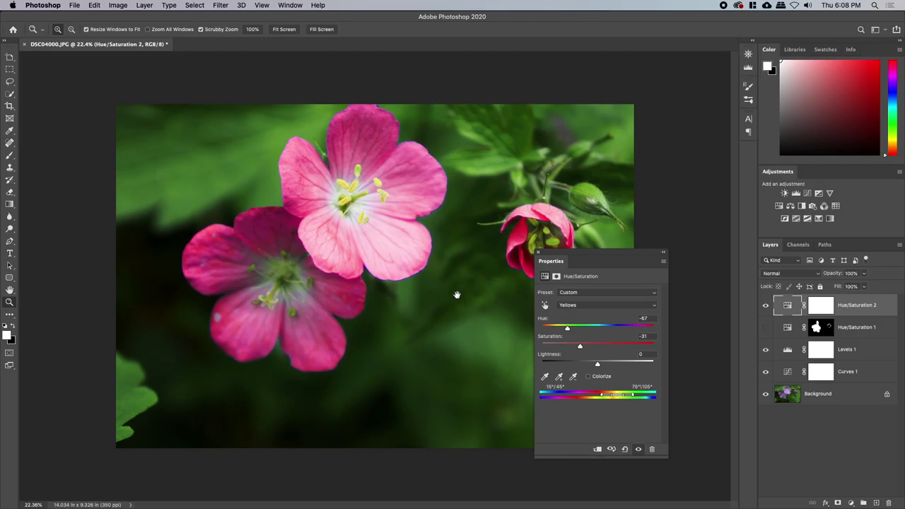
{"action": "left_click", "coordinate": [540, 252]}
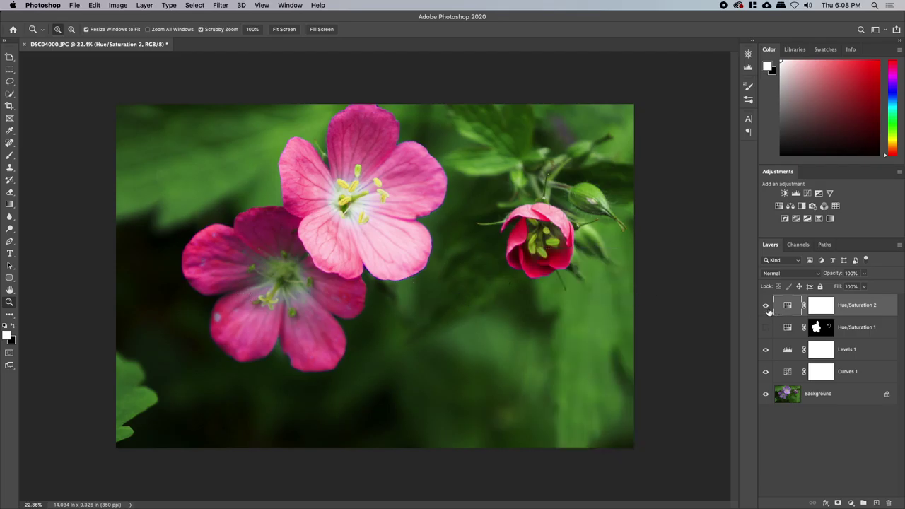
Duplicate the Hue/Saturation 1 layer, make the copy visible, fill its entire mask with black and clear the selection.
{"action": "left_click", "coordinate": [789, 330]}
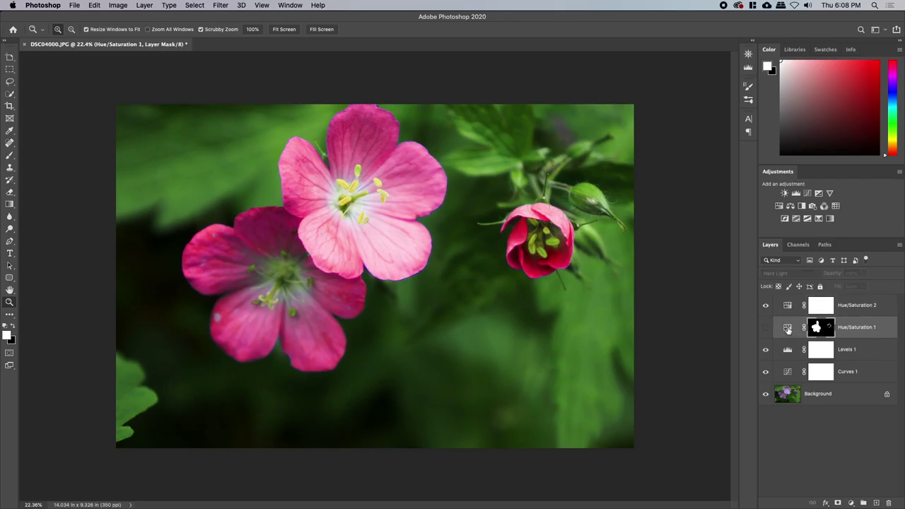
{"action": "key", "text": "super+j"}
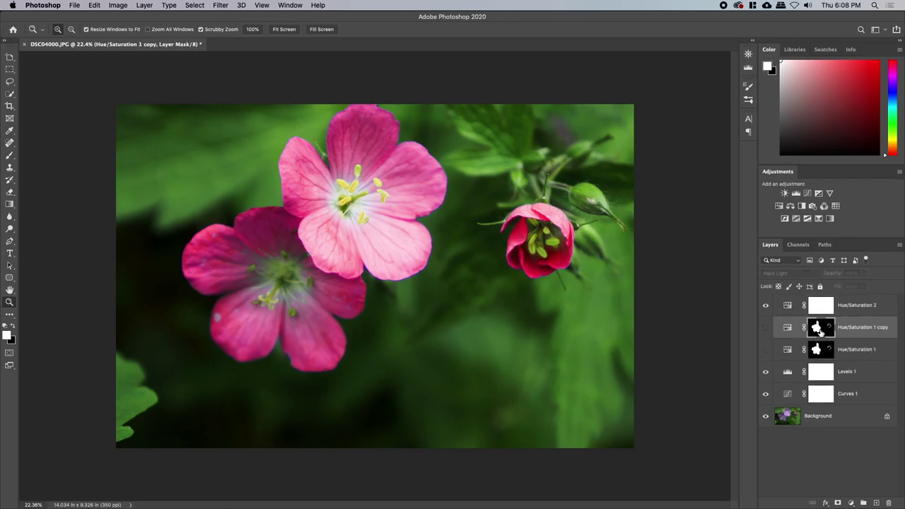
{"action": "key", "text": "super+a"}
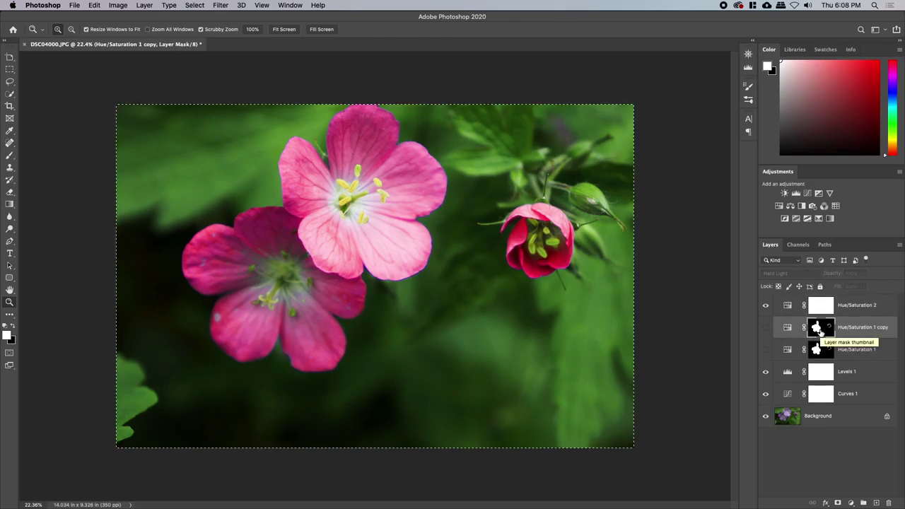
{"action": "left_click", "coordinate": [765, 327]}
{"action": "key", "text": "super+BackSpace"}
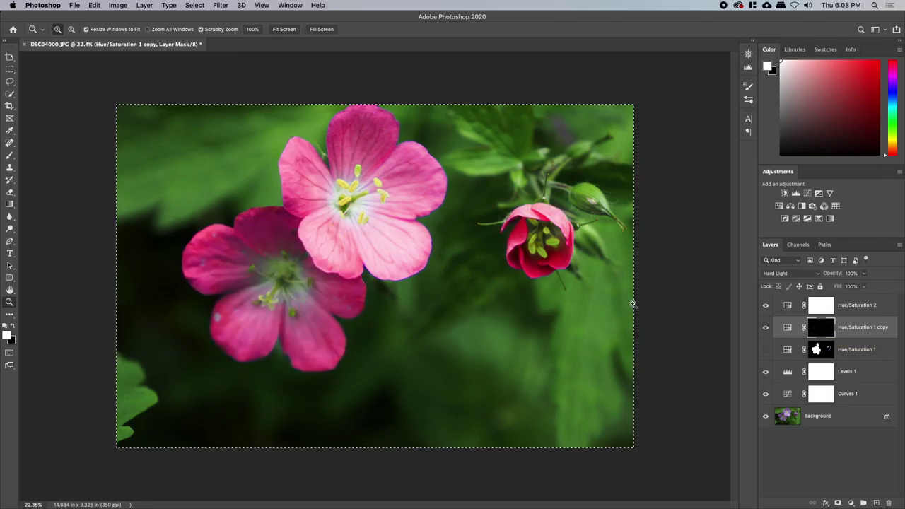
{"action": "key", "text": "super+d"}
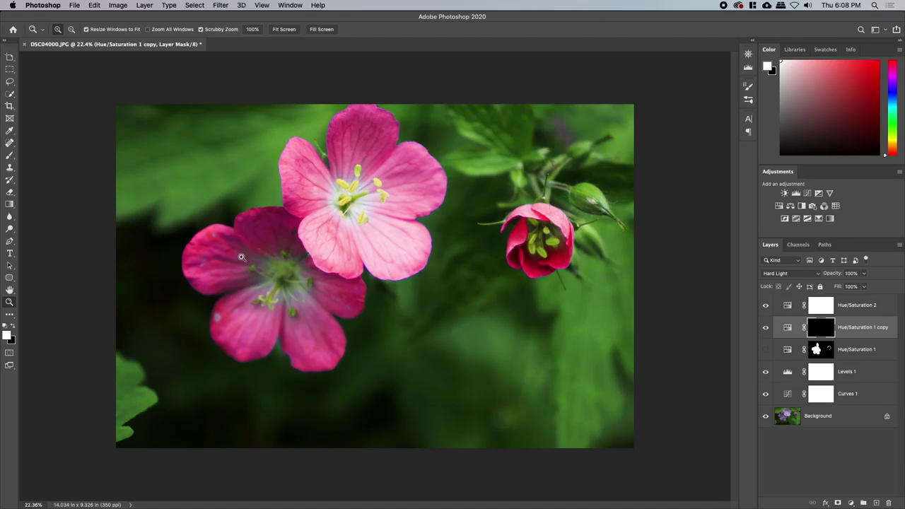
Dab white on the copy's mask over a bluish spot on the lower flower's left petal.
{"action": "left_click_drag", "start_coordinate": [185, 260], "coordinate": [332, 260]}
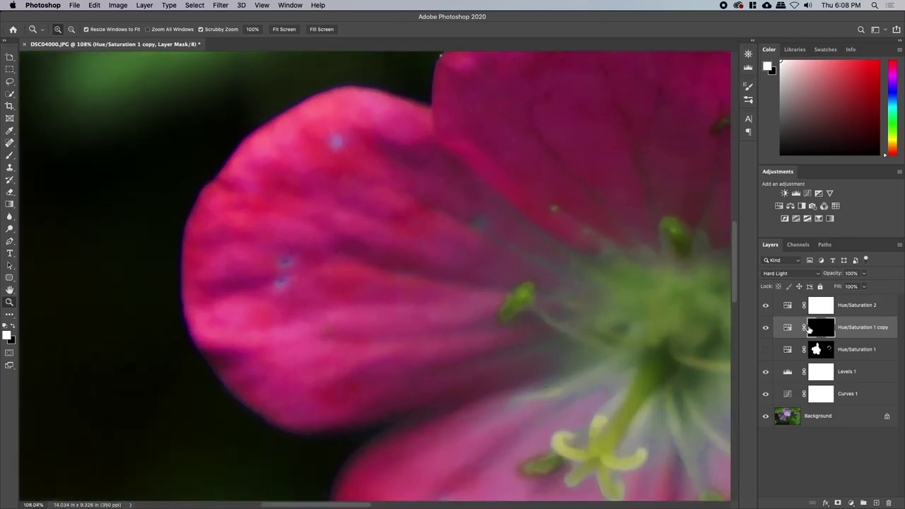
{"action": "double_click", "coordinate": [790, 329]}
{"action": "key", "text": "b"}
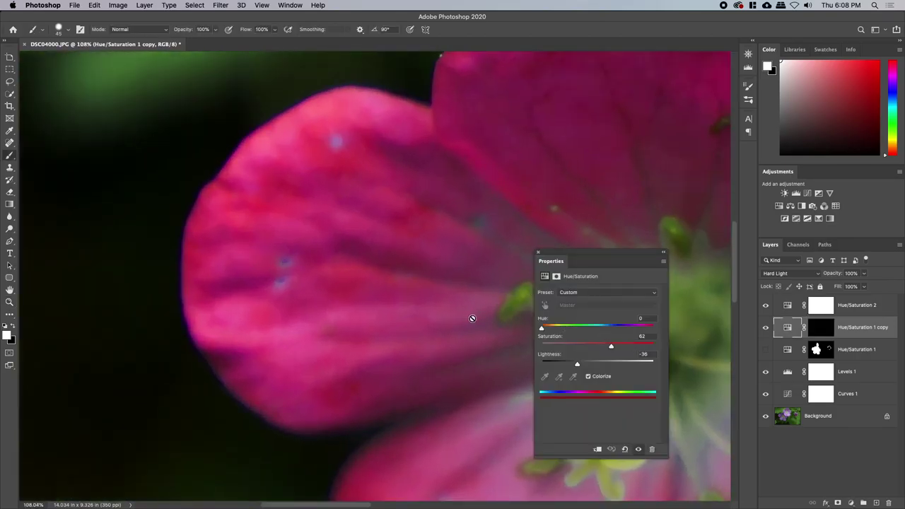
{"action": "left_click", "coordinate": [556, 276]}
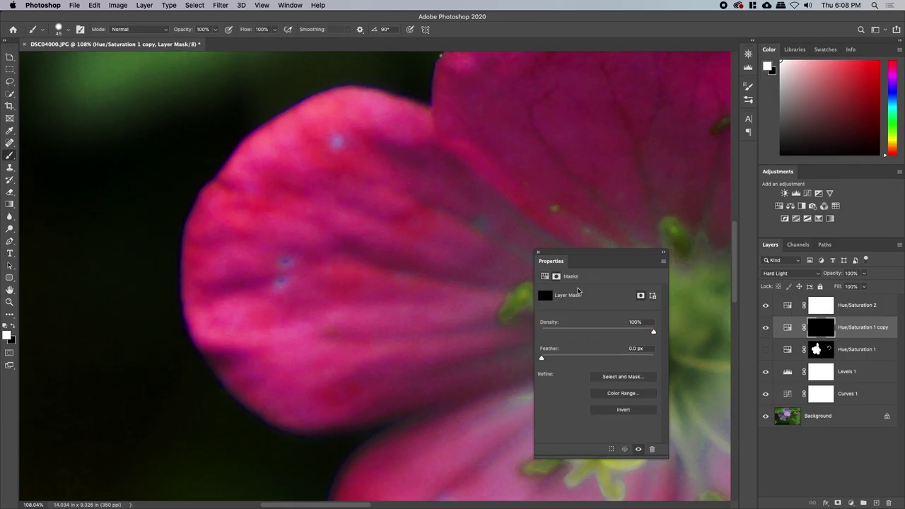
{"action": "left_click", "coordinate": [286, 263]}
Set the colorized Saturation of the Hue/Saturation 1 copy to 40.
{"action": "left_click", "coordinate": [788, 328]}
{"action": "left_click", "coordinate": [821, 328]}
{"action": "left_click", "coordinate": [788, 329]}
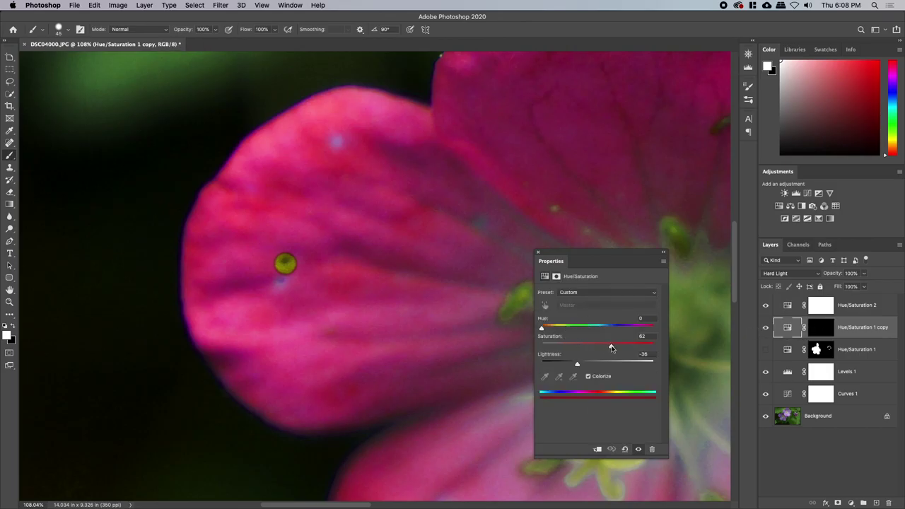
{"action": "left_click_drag", "start_coordinate": [605, 348], "coordinate": [590, 348]}
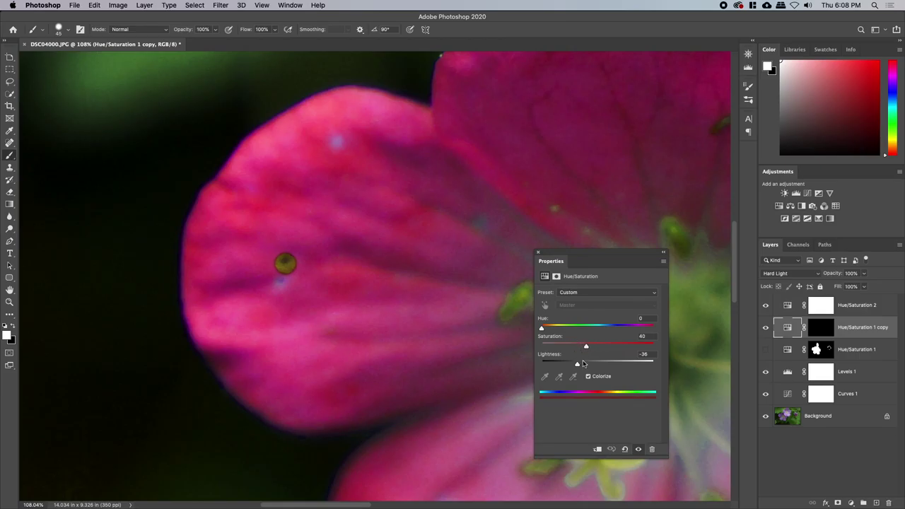
Try Hue +33 and Saturation -3 without Colorize on the copy, and reset the adjustment to its defaults.
{"action": "left_click", "coordinate": [588, 377]}
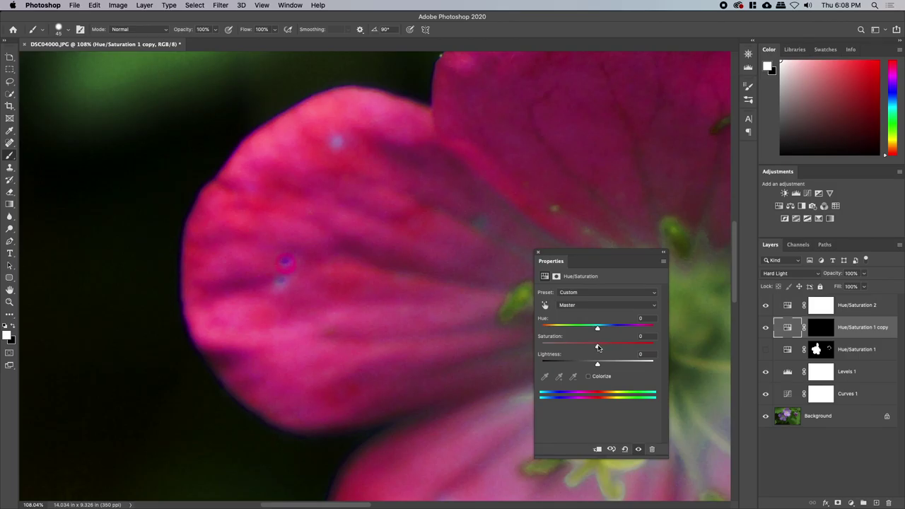
{"action": "mouse_move", "coordinate": [595, 347]}
{"action": "left_mouse_down"}
{"action": "mouse_move", "coordinate": [566, 347]}
{"action": "mouse_move", "coordinate": [596, 345]}
{"action": "mouse_move", "coordinate": [612, 330]}
{"action": "mouse_move", "coordinate": [588, 331]}
{"action": "mouse_move", "coordinate": [620, 338]}
{"action": "mouse_move", "coordinate": [613, 344]}
{"action": "left_mouse_up"}
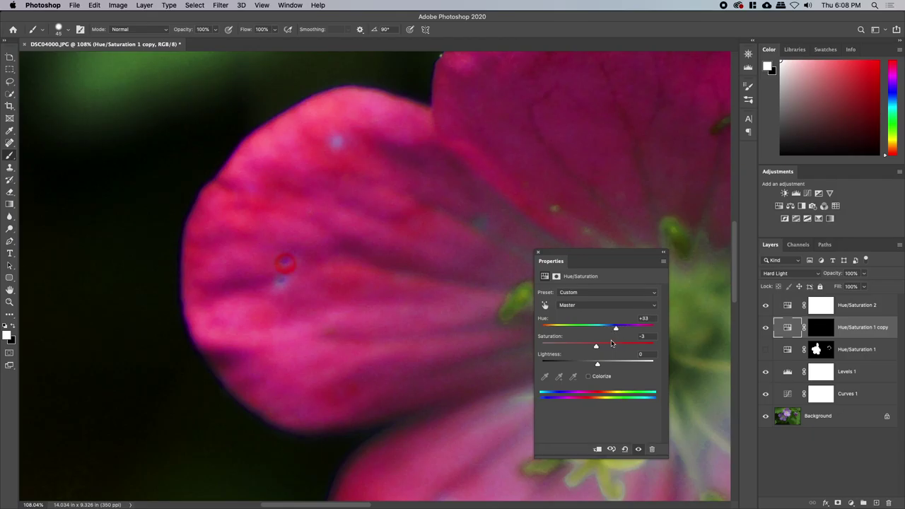
{"action": "left_click", "coordinate": [588, 376]}
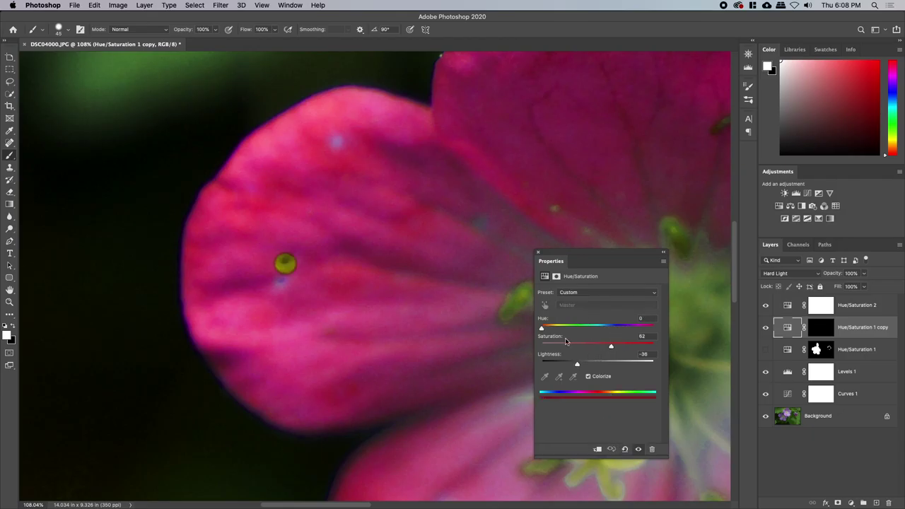
{"action": "left_click", "coordinate": [624, 449]}
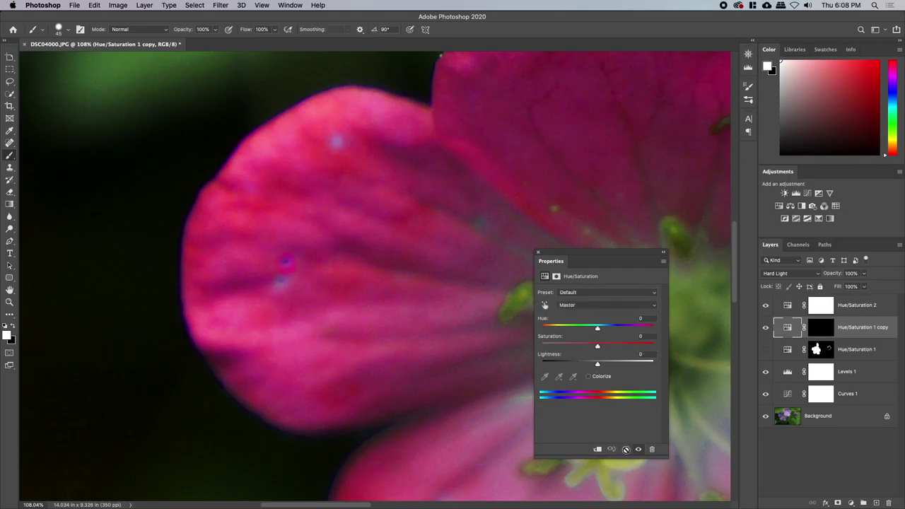
Erase the white dab from the copy's mask with black and repaint the bluish petal spot in white.
{"action": "left_click", "coordinate": [766, 329]}
{"action": "left_click", "coordinate": [545, 276]}
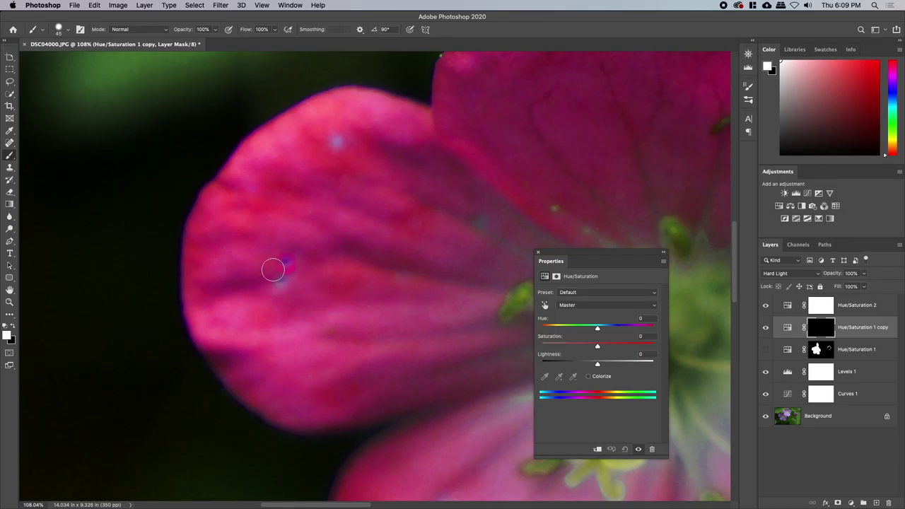
{"action": "key", "text": "x"}
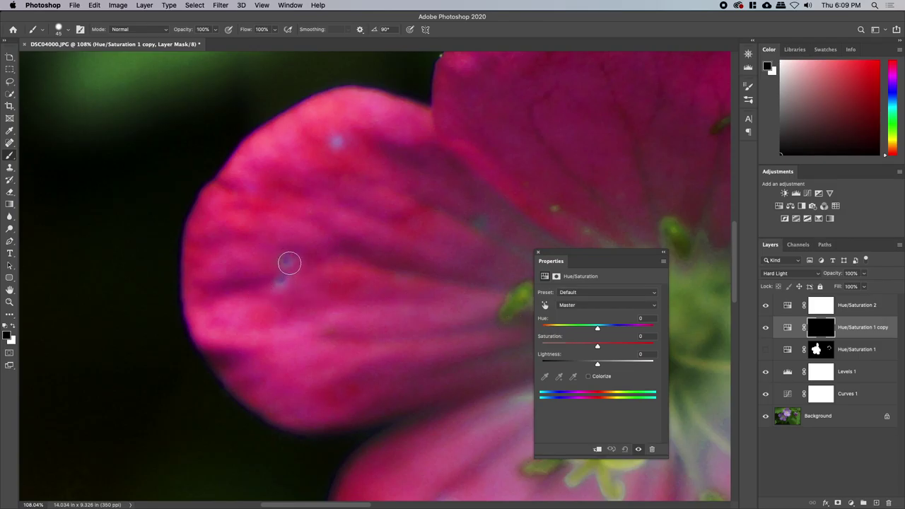
{"action": "right_click", "coordinate": [289, 263]}
{"action": "key", "text": "Escape"}
{"action": "key", "text": "x"}
{"action": "left_click", "coordinate": [286, 263]}
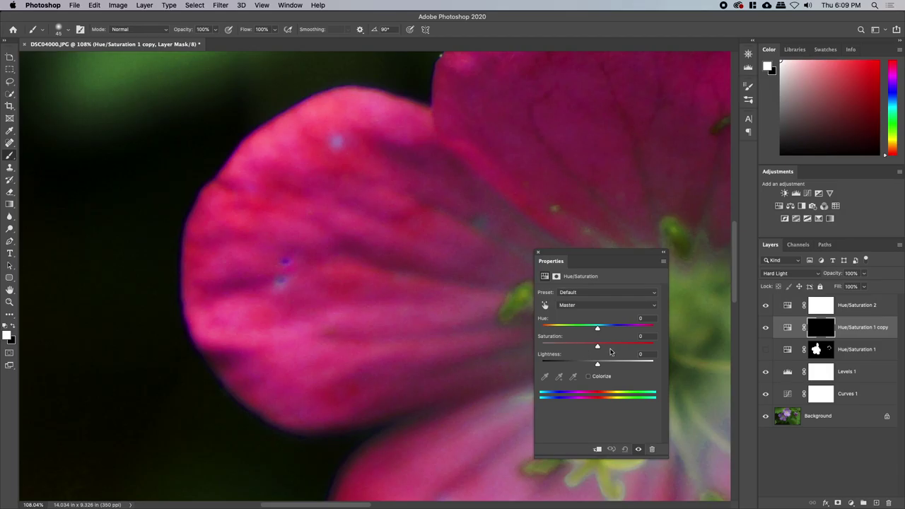
Colorize the copy with Hue 251, Saturation 26 and Lightness -9, and set the brush to size 30 and 20% flow.
{"action": "left_click", "coordinate": [589, 377]}
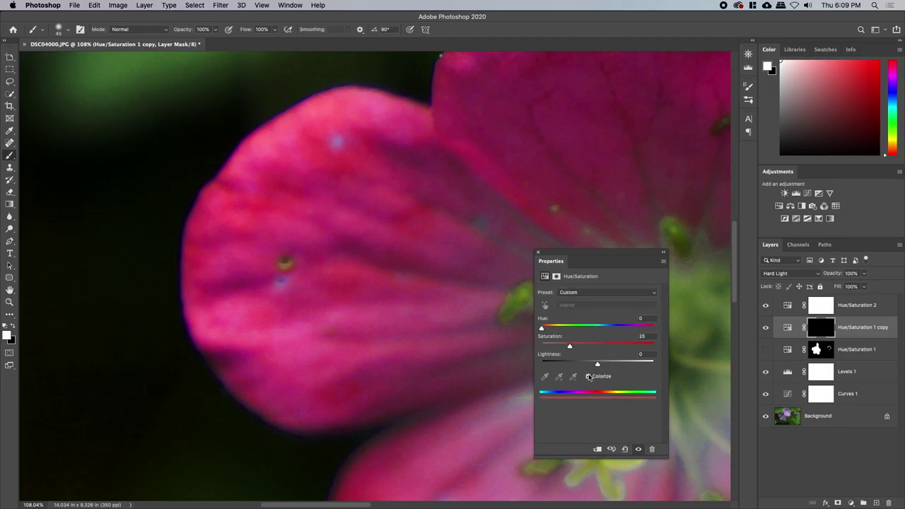
{"action": "left_click_drag", "start_coordinate": [543, 330], "coordinate": [616, 336]}
{"action": "left_click_drag", "start_coordinate": [581, 349], "coordinate": [602, 367]}
{"action": "key", "text": "bracketleft"}
{"action": "key", "text": "shift+2"}
{"action": "left_click_drag", "start_coordinate": [598, 365], "coordinate": [591, 366]}
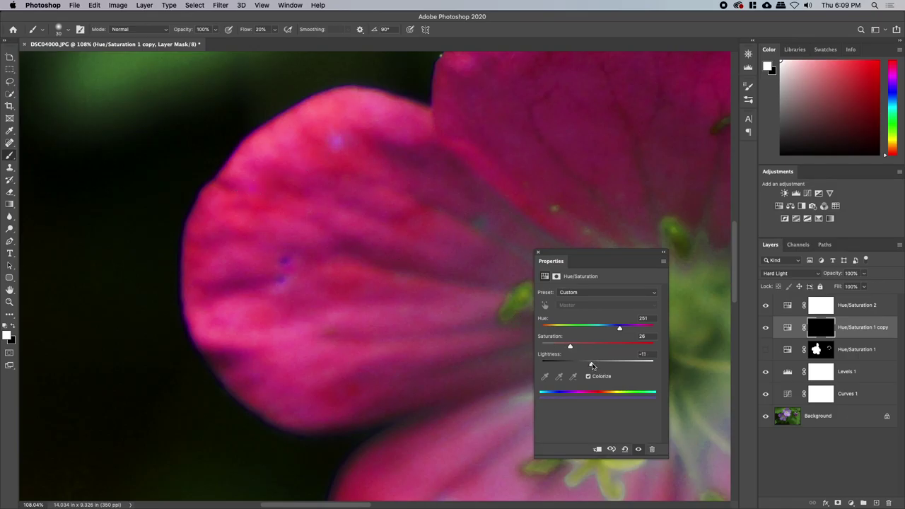
Try painting white on the mask over the bluish spot nearer the lower flower's centre.
{"action": "left_click", "coordinate": [478, 222]}
{"action": "key", "text": "super+z"}
{"action": "mouse_move", "coordinate": [476, 367]}
{"action": "left_mouse_down"}
{"action": "mouse_move", "coordinate": [446, 244]}
{"action": "mouse_move", "coordinate": [144, 388]}
{"action": "left_mouse_up"}
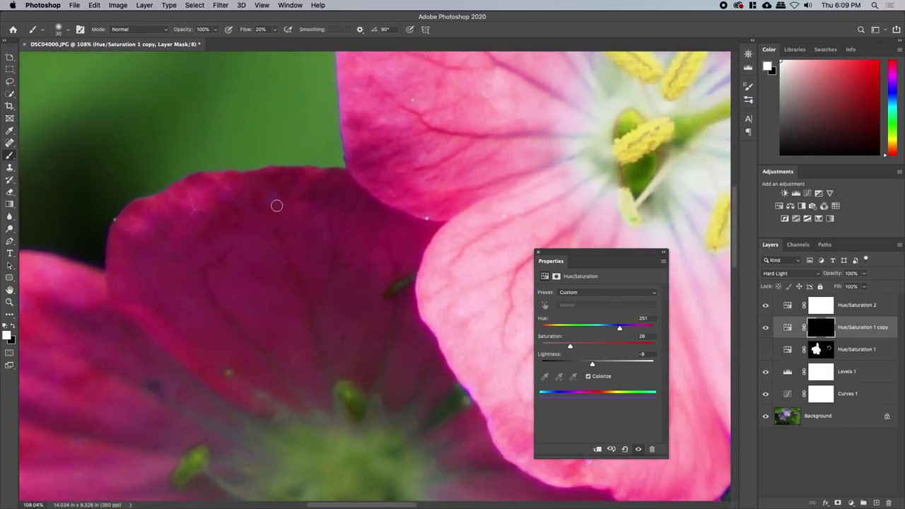
Hide the Hue/Saturation 1 copy layer and create a new layer named Magenta above it.
{"action": "key", "text": "z"}
{"action": "mouse_move", "coordinate": [363, 280]}
{"action": "left_mouse_down"}
{"action": "mouse_move", "coordinate": [314, 316]}
{"action": "mouse_move", "coordinate": [435, 271]}
{"action": "left_mouse_up"}
{"action": "left_click", "coordinate": [765, 327]}
{"action": "key", "text": "ctrl+shift+n"}
{"action": "type", "text": "Magenta"}
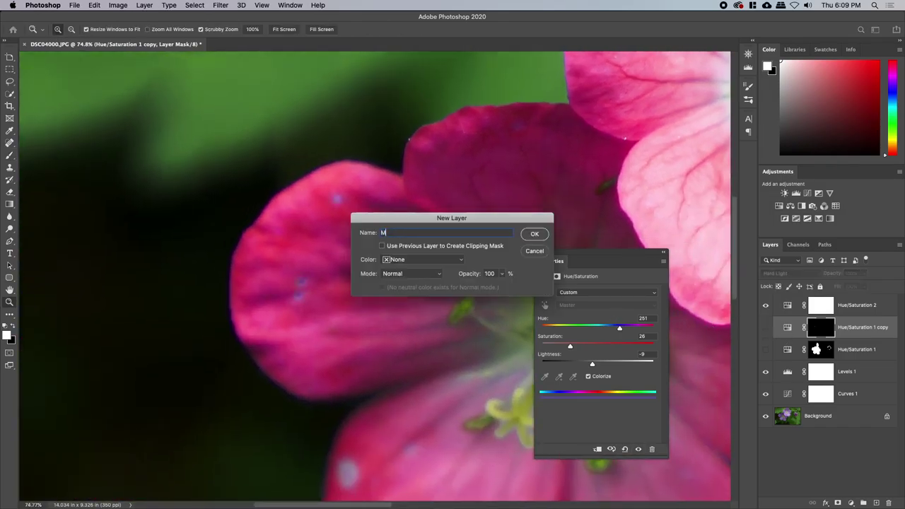
{"action": "key", "text": "Return"}
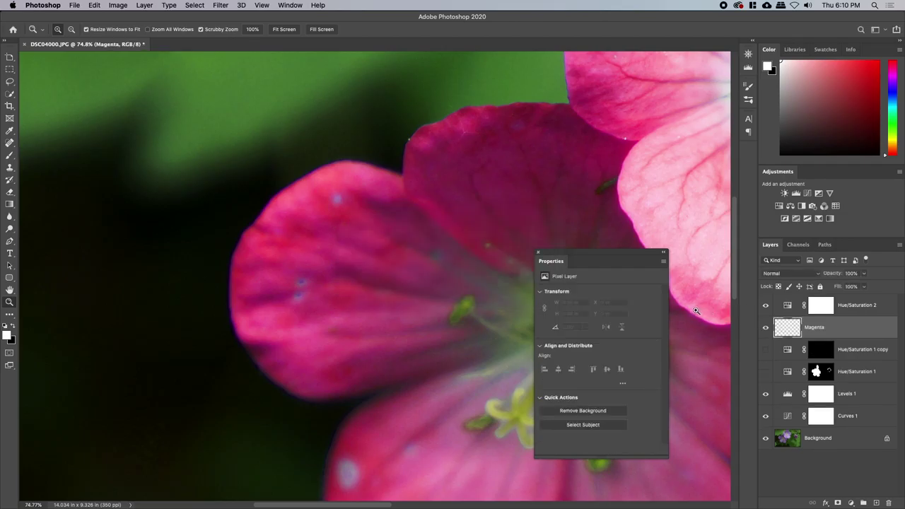
Set the foreground colour to a bright, fully saturated magenta.
{"action": "key", "text": "d"}
{"action": "left_click", "coordinate": [892, 75]}
{"action": "left_click", "coordinate": [880, 63]}
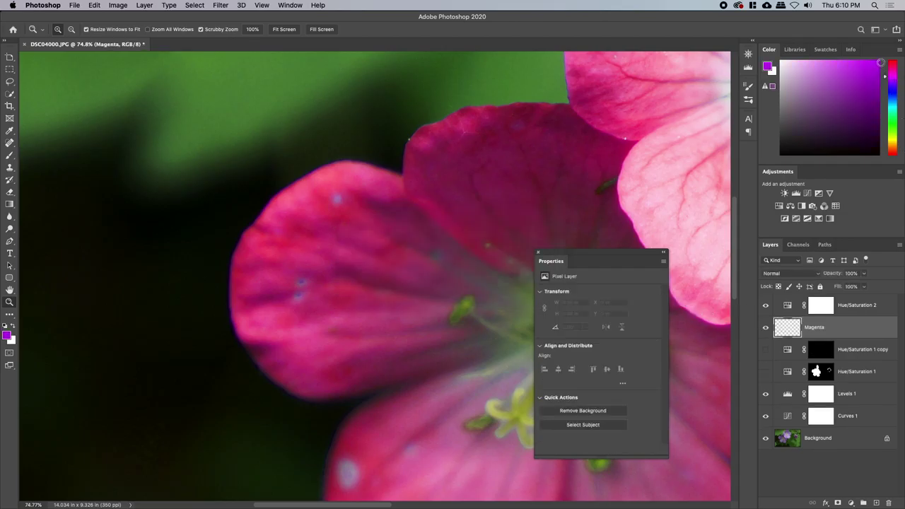
{"action": "left_click_drag", "start_coordinate": [897, 79], "coordinate": [897, 73]}
Paint magenta over the bluish spot on the left petal and set the Magenta layer's blend mode to Soft Light.
{"action": "left_click", "coordinate": [299, 253]}
{"action": "key", "text": "b"}
{"action": "left_click_drag", "start_coordinate": [304, 308], "coordinate": [303, 309]}
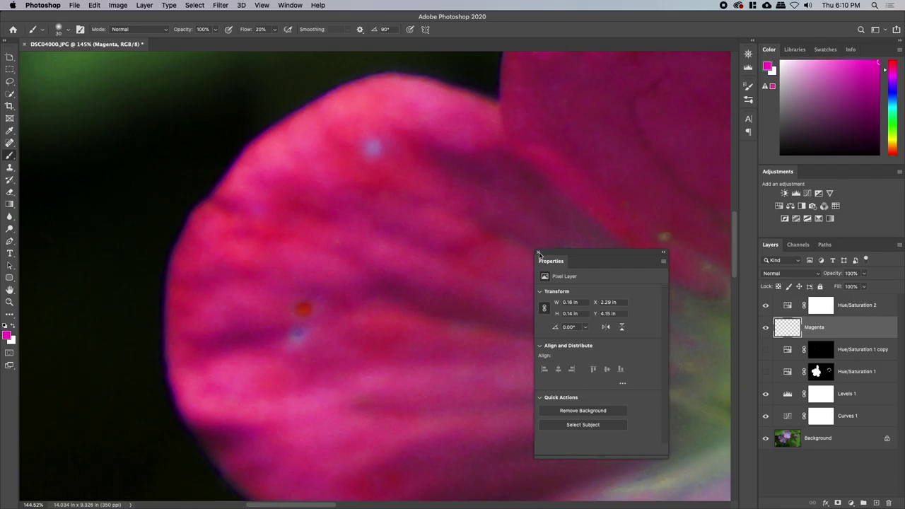
{"action": "left_click", "coordinate": [794, 273]}
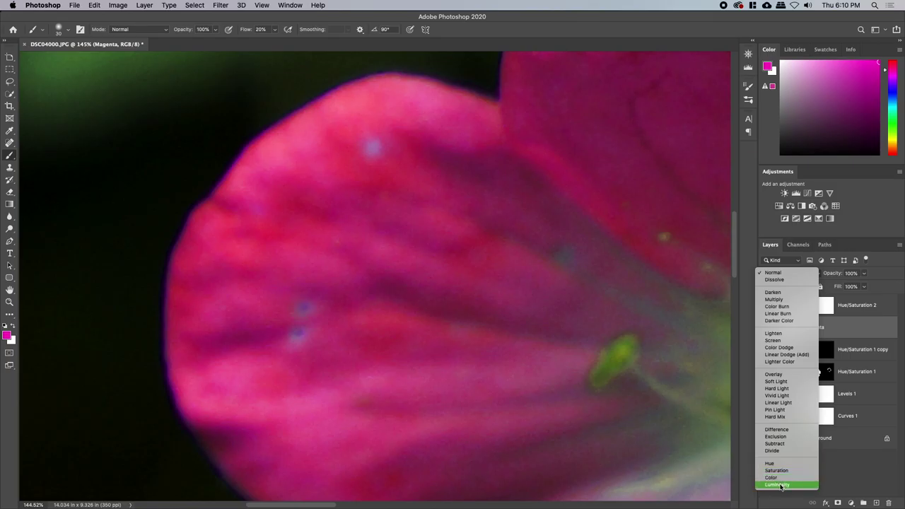
{"action": "left_click", "coordinate": [785, 384]}
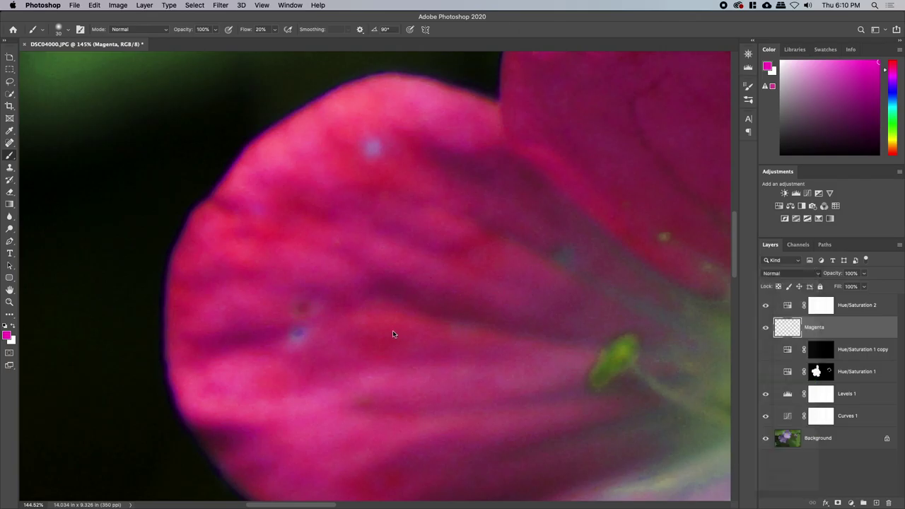
Shift the magenta foreground slightly towards purple and paint over the remaining bluish spots on the lower flower's left petal at brush size 40.
{"action": "key", "text": "bracketright"}
{"action": "left_click", "coordinate": [299, 332]}
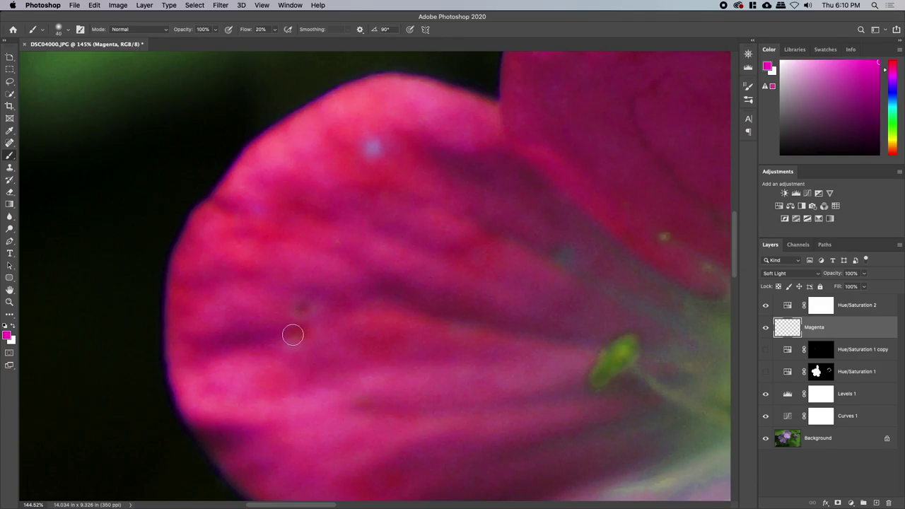
{"action": "key", "text": "super+z"}
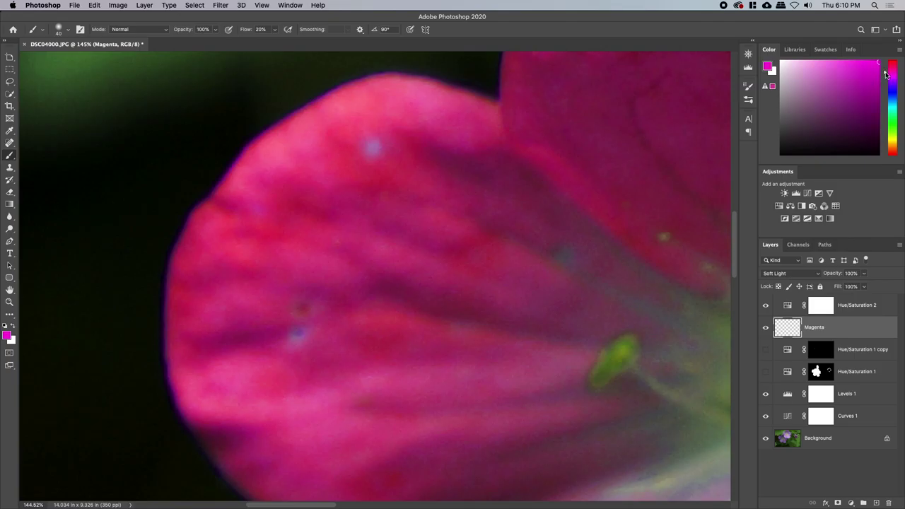
{"action": "left_click", "coordinate": [296, 335]}
{"action": "left_click", "coordinate": [297, 309]}
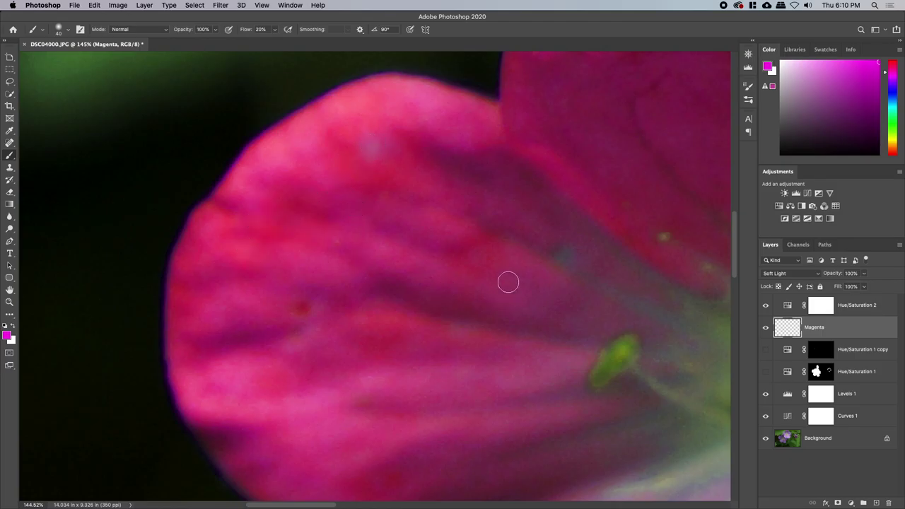
{"action": "left_click", "coordinate": [563, 256]}
Paint magenta over the large pale spot on the bottom-left petal at brush size 125 and the small bluish spot beside it at 60.
{"action": "left_click_drag", "start_coordinate": [456, 430], "coordinate": [352, 186]}
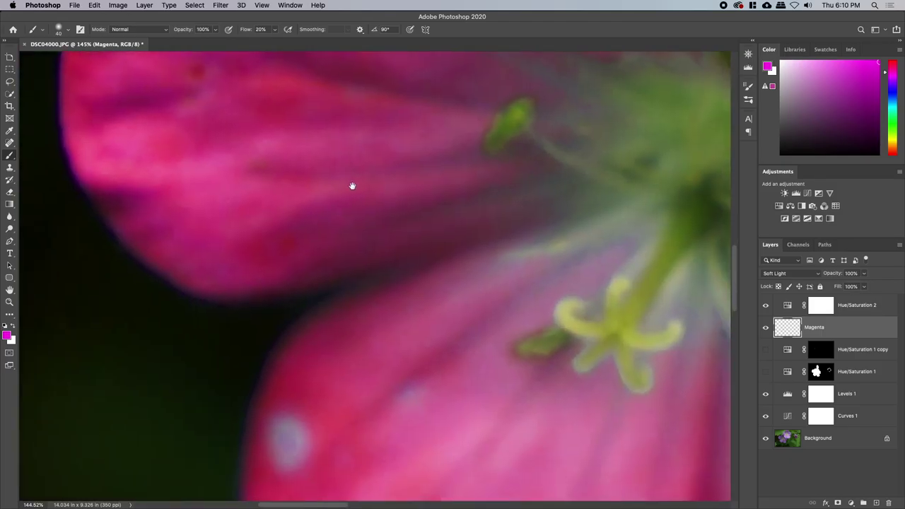
{"action": "scroll", "coordinate": [289, 423], "scroll_direction": "down", "scroll_amount": 5}
{"action": "key", "text": "bracketright"}
{"action": "key", "text": "bracketright"}
{"action": "key", "text": "bracketright"}
{"action": "key", "text": "bracketright"}
{"action": "key", "text": "bracketright"}
{"action": "key", "text": "bracketright"}
{"action": "key", "text": "bracketright"}
{"action": "key", "text": "bracketright"}
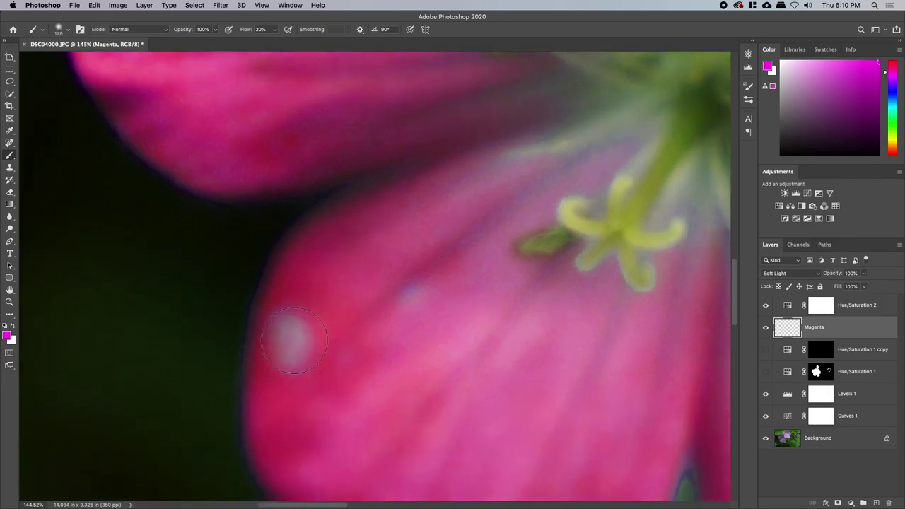
{"action": "key", "text": "bracketleft"}
{"action": "key", "text": "bracketleft"}
{"action": "key", "text": "bracketleft"}
{"action": "key", "text": "bracketleft"}
{"action": "key", "text": "bracketleft"}
{"action": "key", "text": "bracketleft"}
{"action": "key", "text": "bracketleft"}
{"action": "key", "text": "bracketleft"}
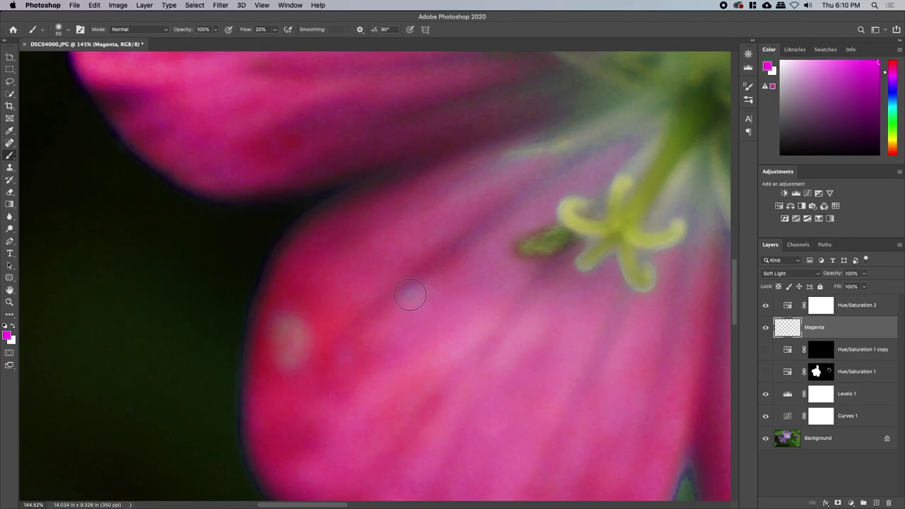
Paint magenta over the small bluish spots on the lower flower's remaining petals, using a smaller brush on the right petal.
{"action": "left_click_drag", "start_coordinate": [450, 361], "coordinate": [190, 239]}
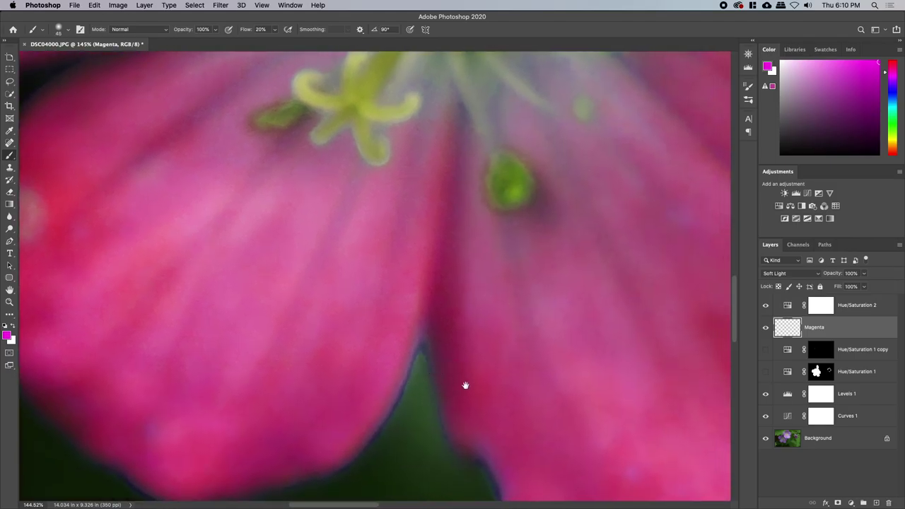
{"action": "left_click_drag", "start_coordinate": [465, 385], "coordinate": [410, 273]}
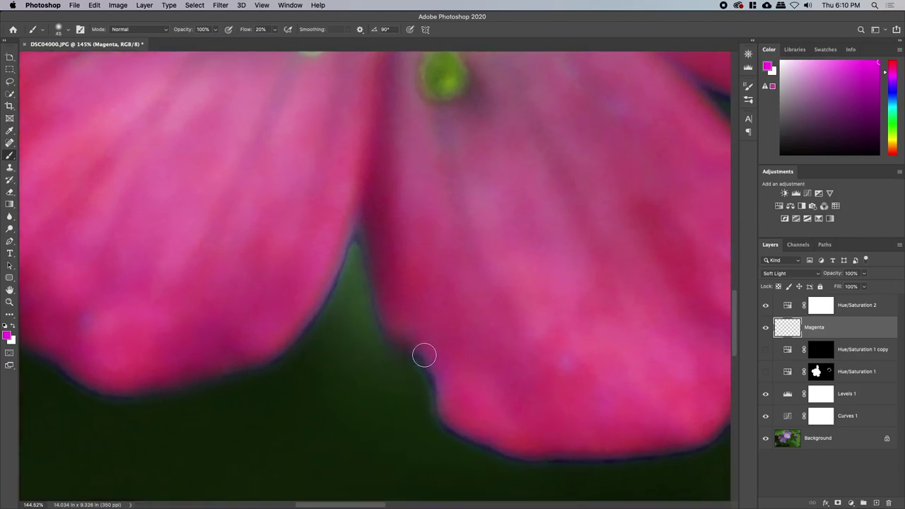
{"action": "mouse_move", "coordinate": [549, 253]}
{"action": "left_mouse_down"}
{"action": "mouse_move", "coordinate": [478, 356]}
{"action": "mouse_move", "coordinate": [434, 396]}
{"action": "left_mouse_up"}
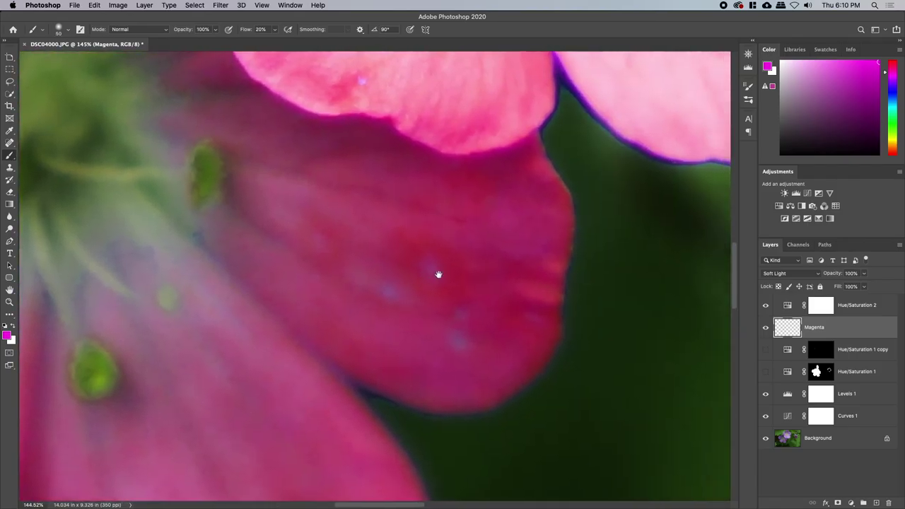
{"action": "left_click", "coordinate": [390, 294]}
{"action": "left_click", "coordinate": [425, 266]}
{"action": "left_click_drag", "start_coordinate": [315, 239], "coordinate": [355, 356]}
{"action": "key", "text": "bracketleft"}
{"action": "key", "text": "bracketleft"}
{"action": "left_click", "coordinate": [424, 261]}
{"action": "left_click_drag", "start_coordinate": [420, 258], "coordinate": [400, 347]}
Compare the whole image with the Hue/Saturation 2 layer hidden and shown.
{"action": "key", "text": "z"}
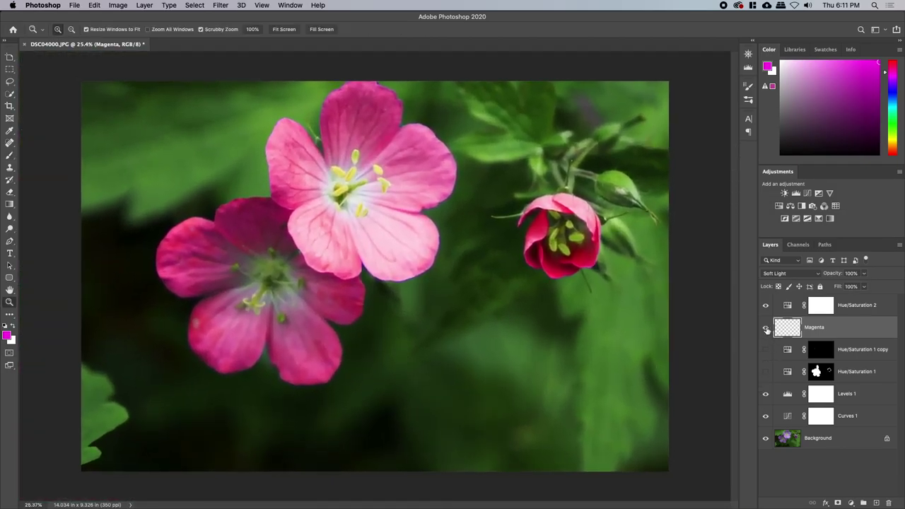
{"action": "left_click", "coordinate": [766, 305]}
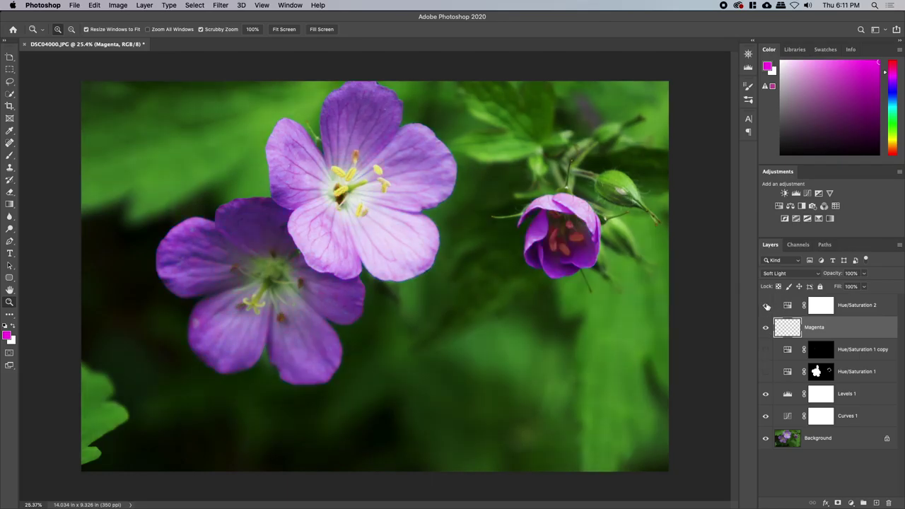
{"action": "left_click", "coordinate": [766, 305]}
Open the Hue/Saturation 2 adjustment's settings and set the hue of its Blues range to -1.
{"action": "left_click", "coordinate": [787, 308]}
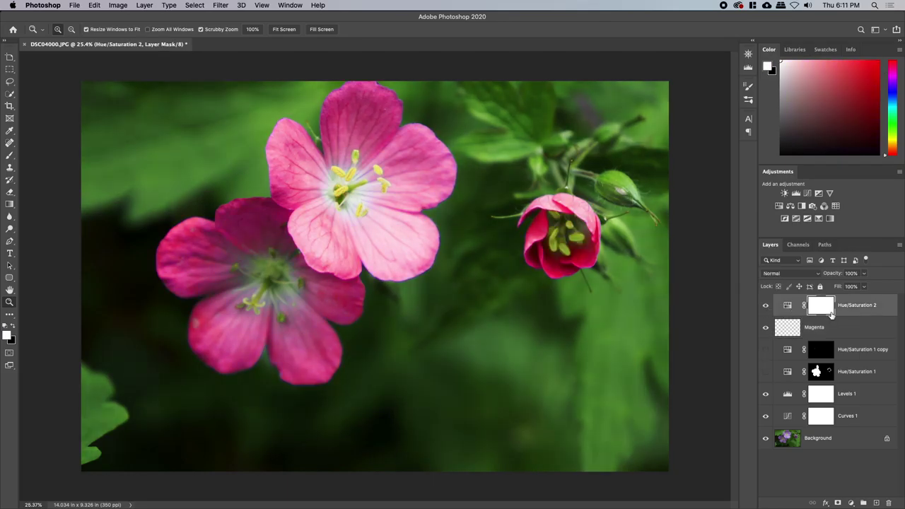
{"action": "double_click", "coordinate": [786, 311]}
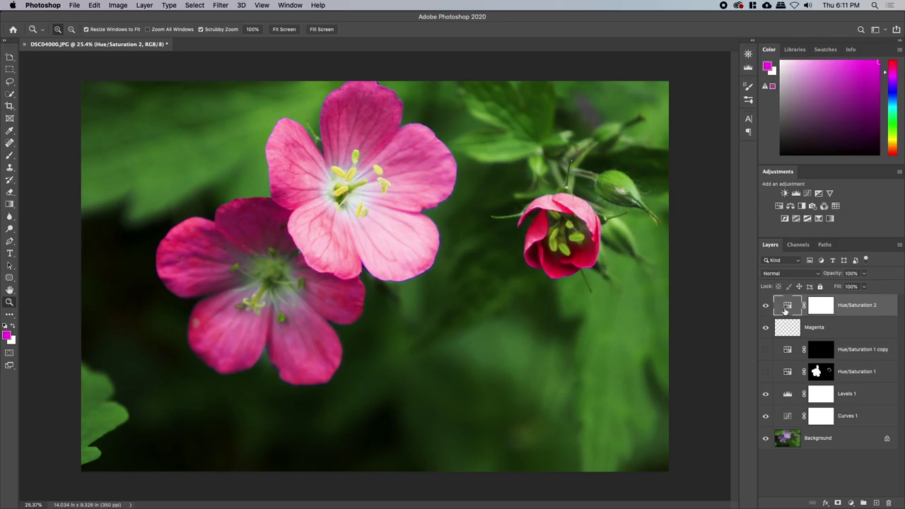
{"action": "left_click", "coordinate": [574, 304]}
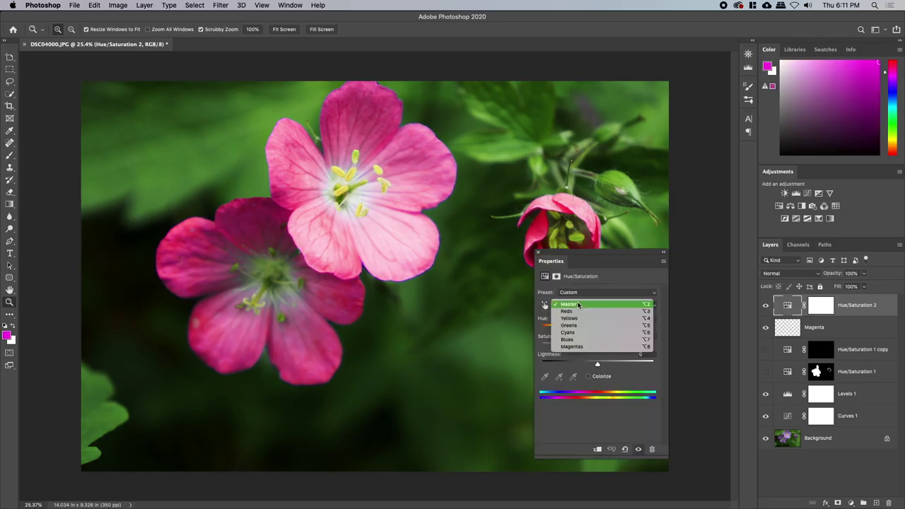
{"action": "left_click", "coordinate": [584, 340]}
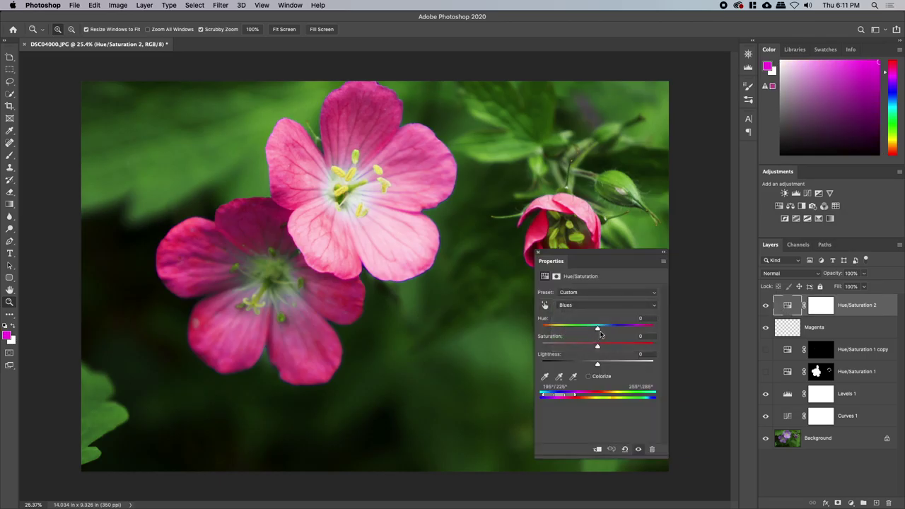
{"action": "mouse_move", "coordinate": [599, 331]}
{"action": "left_mouse_down"}
{"action": "mouse_move", "coordinate": [631, 331]}
{"action": "mouse_move", "coordinate": [566, 329]}
{"action": "mouse_move", "coordinate": [594, 330]}
{"action": "mouse_move", "coordinate": [608, 348]}
{"action": "mouse_move", "coordinate": [622, 348]}
{"action": "mouse_move", "coordinate": [518, 344]}
{"action": "mouse_move", "coordinate": [597, 347]}
{"action": "left_mouse_up"}
Try shifting the hue of the Magentas range against the blue fringe on the upper flower's petal edge.
{"action": "left_click_drag", "start_coordinate": [430, 269], "coordinate": [478, 265]}
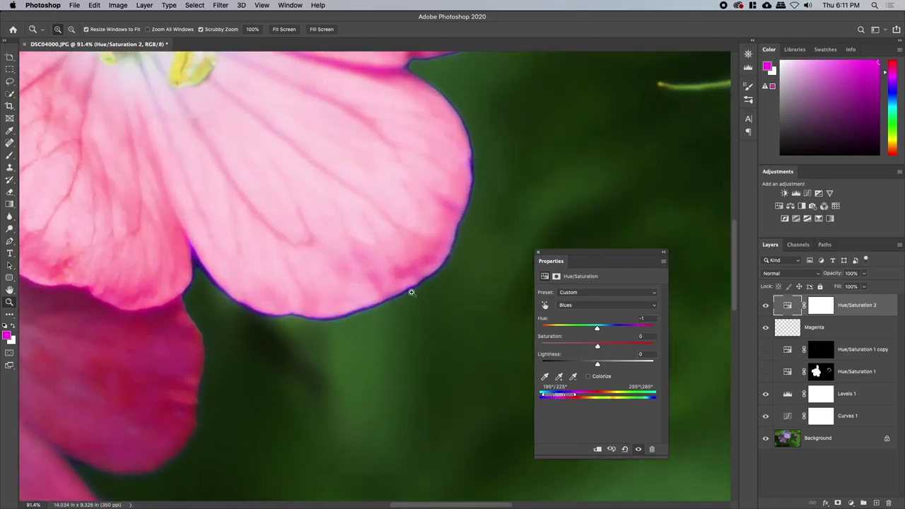
{"action": "left_click", "coordinate": [569, 305]}
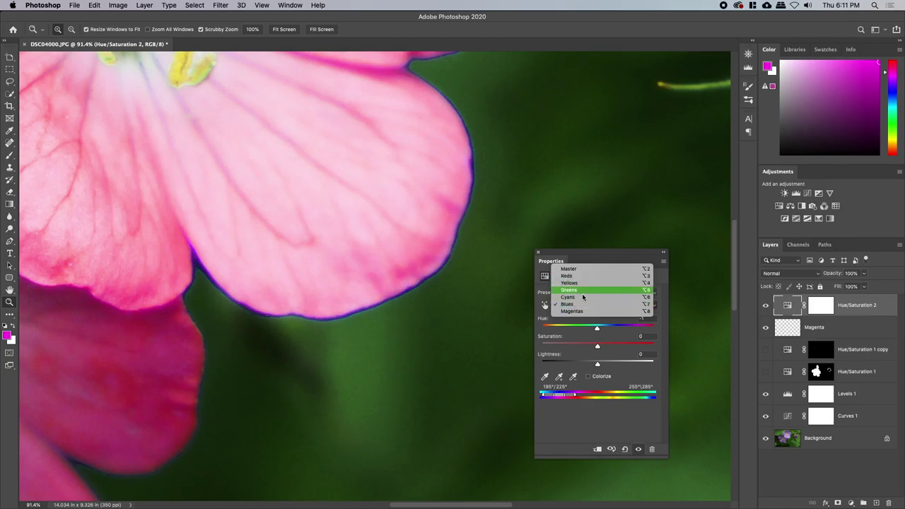
{"action": "left_click", "coordinate": [584, 311]}
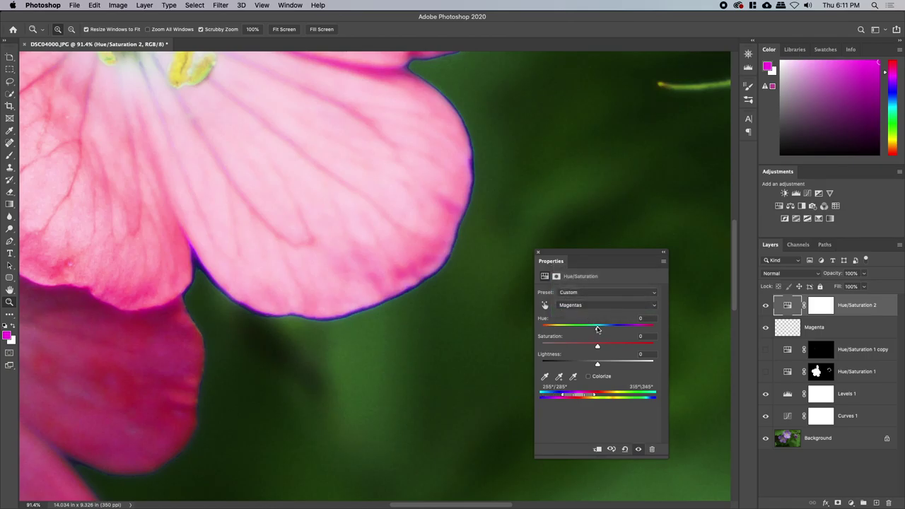
{"action": "mouse_move", "coordinate": [596, 329]}
{"action": "left_mouse_down"}
{"action": "mouse_move", "coordinate": [576, 329]}
{"action": "mouse_move", "coordinate": [595, 332]}
{"action": "left_mouse_up"}
Set the Cyans range of Hue/Saturation 2 to hue +133 and saturation -85 to reduce the blue petal fringe.
{"action": "left_click", "coordinate": [586, 308]}
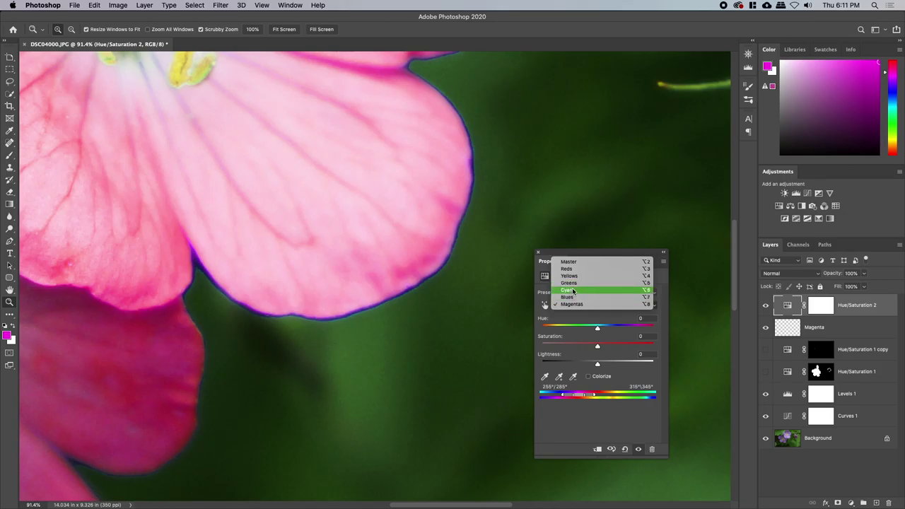
{"action": "left_click", "coordinate": [573, 290]}
{"action": "left_click_drag", "start_coordinate": [598, 330], "coordinate": [646, 330]}
{"action": "left_click_drag", "start_coordinate": [597, 348], "coordinate": [550, 348]}
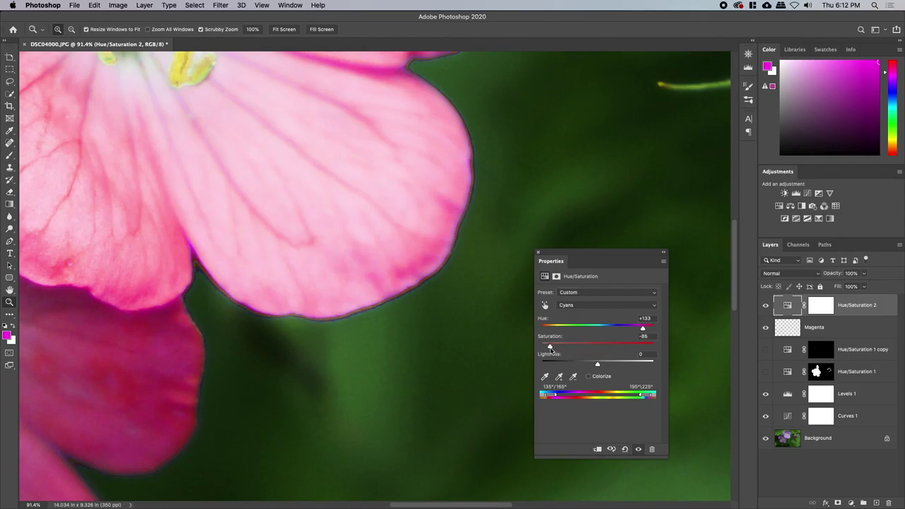
Set the Blues range to hue +36 and saturation -25, judging the fringe on the small red flower's edge.
{"action": "left_click_drag", "start_coordinate": [424, 313], "coordinate": [221, 192]}
{"action": "left_click_drag", "start_coordinate": [571, 195], "coordinate": [622, 196]}
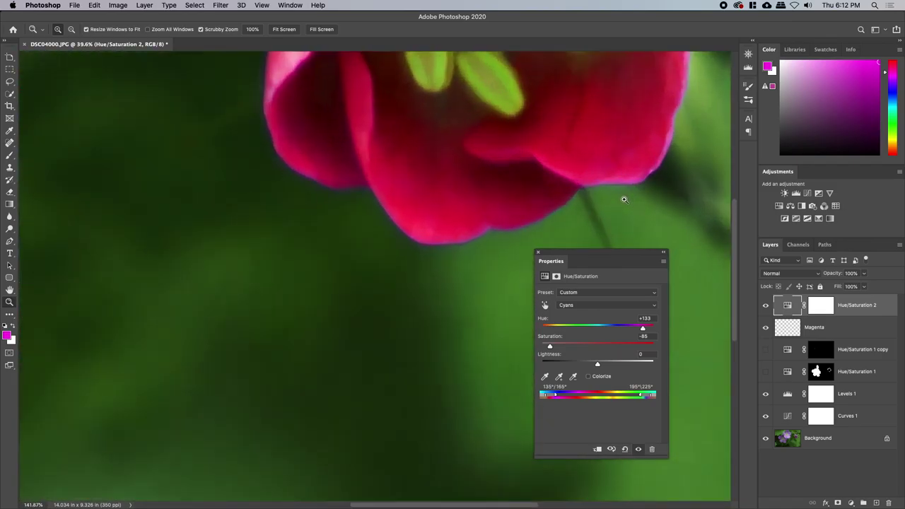
{"action": "left_click", "coordinate": [589, 304]}
{"action": "left_click", "coordinate": [585, 311]}
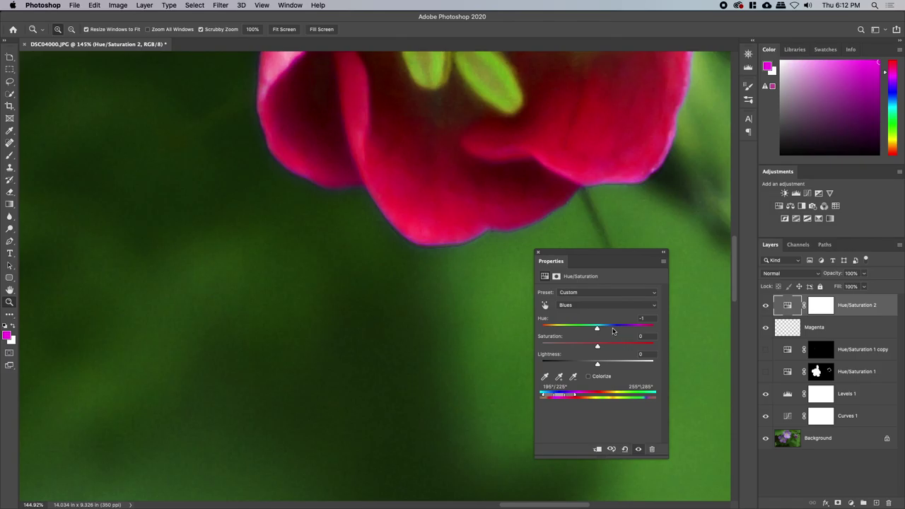
{"action": "left_click_drag", "start_coordinate": [602, 331], "coordinate": [570, 343]}
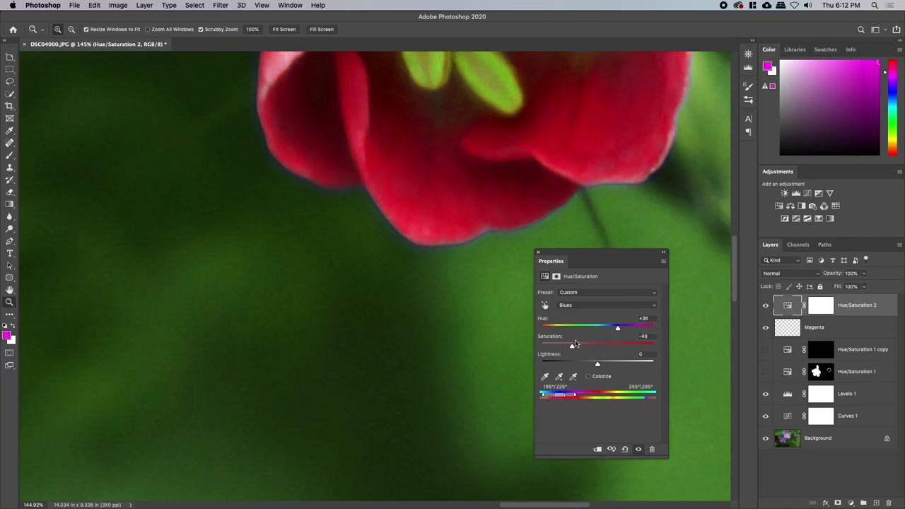
{"action": "left_click_drag", "start_coordinate": [492, 305], "coordinate": [452, 297]}
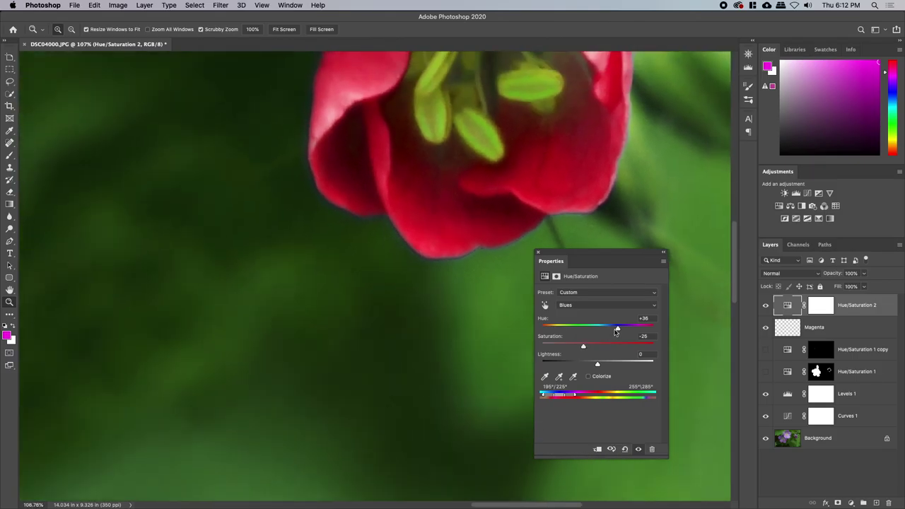
Fine-tune the Blues hue so the petal fringes blend in, and close the adjustment's settings.
{"action": "left_click_drag", "start_coordinate": [619, 332], "coordinate": [557, 330]}
{"action": "mouse_move", "coordinate": [587, 331]}
{"action": "left_mouse_down"}
{"action": "mouse_move", "coordinate": [612, 332]}
{"action": "mouse_move", "coordinate": [603, 333]}
{"action": "left_mouse_up"}
{"action": "left_click_drag", "start_coordinate": [406, 257], "coordinate": [362, 247]}
{"action": "left_click_drag", "start_coordinate": [300, 177], "coordinate": [369, 164]}
{"action": "left_click_drag", "start_coordinate": [538, 253], "coordinate": [738, 321]}
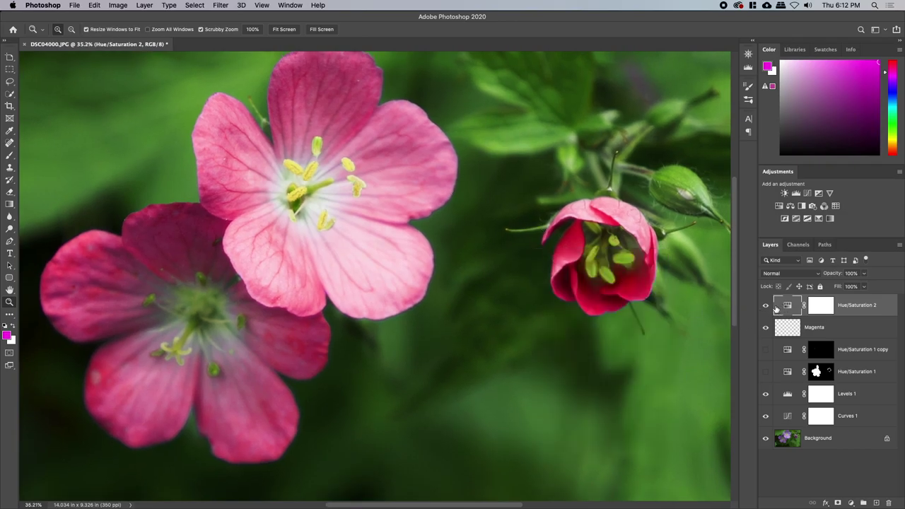
Compare the flowers before and after the Hue/Saturation 2 adjustment by hiding and showing its layer.
{"action": "left_click", "coordinate": [766, 306]}
{"action": "left_click", "coordinate": [765, 306]}
{"action": "left_click", "coordinate": [765, 306]}
{"action": "left_click", "coordinate": [766, 305]}
Paint black on the Hue/Saturation 2 layer mask over the green anthers inside the small red flower.
{"action": "left_click_drag", "start_coordinate": [601, 260], "coordinate": [637, 251]}
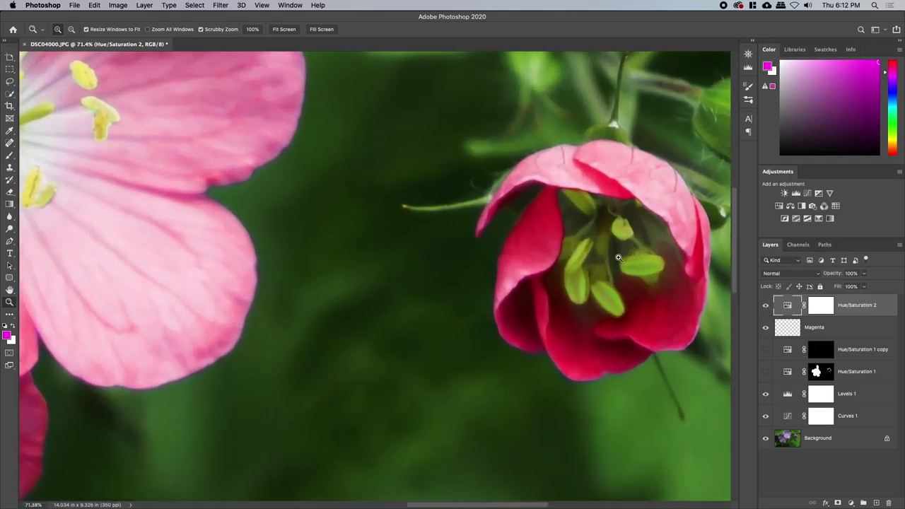
{"action": "key", "text": "b"}
{"action": "left_click", "coordinate": [820, 306]}
{"action": "key", "text": "d"}
{"action": "key", "text": "x"}
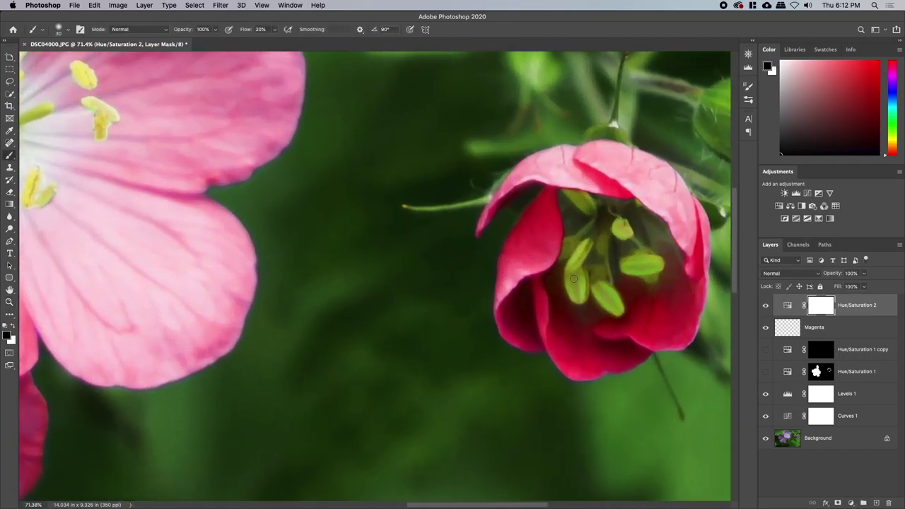
{"action": "mouse_move", "coordinate": [569, 199]}
{"action": "left_mouse_down"}
{"action": "mouse_move", "coordinate": [609, 210]}
{"action": "mouse_move", "coordinate": [576, 202]}
{"action": "mouse_move", "coordinate": [637, 241]}
{"action": "mouse_move", "coordinate": [624, 239]}
{"action": "mouse_move", "coordinate": [619, 218]}
{"action": "mouse_move", "coordinate": [639, 237]}
{"action": "mouse_move", "coordinate": [642, 264]}
{"action": "mouse_move", "coordinate": [615, 261]}
{"action": "mouse_move", "coordinate": [658, 263]}
{"action": "mouse_move", "coordinate": [650, 274]}
{"action": "mouse_move", "coordinate": [629, 271]}
{"action": "mouse_move", "coordinate": [665, 258]}
{"action": "mouse_move", "coordinate": [624, 268]}
{"action": "mouse_move", "coordinate": [653, 249]}
{"action": "mouse_move", "coordinate": [590, 290]}
{"action": "mouse_move", "coordinate": [627, 258]}
{"action": "left_mouse_up"}
{"action": "key", "text": "ctrl+z"}
{"action": "left_click_drag", "start_coordinate": [621, 227], "coordinate": [622, 222]}
{"action": "mouse_move", "coordinate": [572, 198]}
{"action": "left_mouse_down"}
{"action": "mouse_move", "coordinate": [595, 217]}
{"action": "mouse_move", "coordinate": [568, 197]}
{"action": "mouse_move", "coordinate": [620, 229]}
{"action": "mouse_move", "coordinate": [618, 217]}
{"action": "mouse_move", "coordinate": [594, 212]}
{"action": "mouse_move", "coordinate": [639, 215]}
{"action": "mouse_move", "coordinate": [612, 209]}
{"action": "mouse_move", "coordinate": [604, 241]}
{"action": "mouse_move", "coordinate": [588, 233]}
{"action": "mouse_move", "coordinate": [565, 258]}
{"action": "mouse_move", "coordinate": [579, 247]}
{"action": "mouse_move", "coordinate": [576, 270]}
{"action": "mouse_move", "coordinate": [568, 268]}
{"action": "mouse_move", "coordinate": [579, 301]}
{"action": "mouse_move", "coordinate": [579, 248]}
{"action": "mouse_move", "coordinate": [584, 265]}
{"action": "mouse_move", "coordinate": [610, 244]}
{"action": "mouse_move", "coordinate": [605, 300]}
{"action": "mouse_move", "coordinate": [592, 275]}
{"action": "mouse_move", "coordinate": [618, 304]}
{"action": "mouse_move", "coordinate": [589, 279]}
{"action": "mouse_move", "coordinate": [596, 293]}
{"action": "mouse_move", "coordinate": [573, 293]}
{"action": "mouse_move", "coordinate": [572, 238]}
{"action": "mouse_move", "coordinate": [584, 234]}
{"action": "mouse_move", "coordinate": [643, 259]}
{"action": "mouse_move", "coordinate": [617, 262]}
{"action": "mouse_move", "coordinate": [650, 270]}
{"action": "mouse_move", "coordinate": [616, 271]}
{"action": "mouse_move", "coordinate": [625, 258]}
{"action": "mouse_move", "coordinate": [654, 263]}
{"action": "left_mouse_up"}
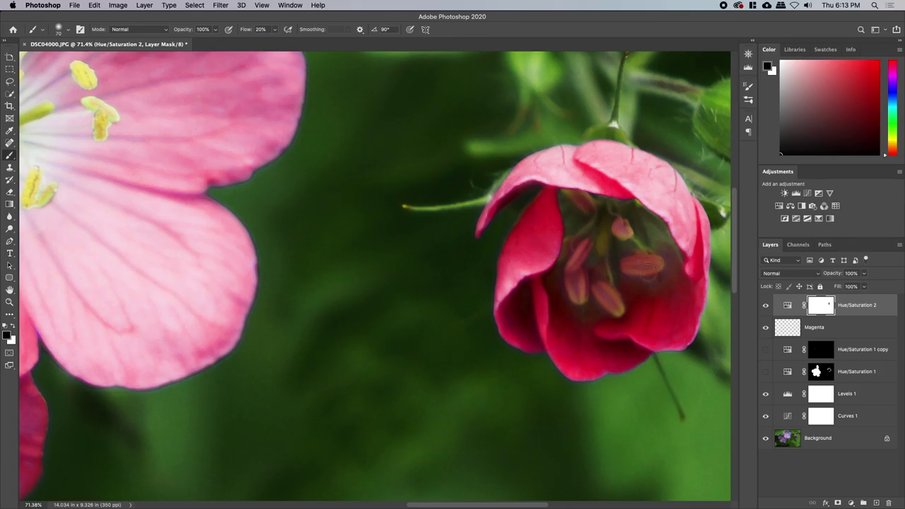
Increase the brush hardness, reduce its size to 25 and refine the mask over the small red flower's anthers.
{"action": "right_click", "coordinate": [644, 260]}
{"action": "left_click_drag", "start_coordinate": [687, 302], "coordinate": [735, 306]}
{"action": "key", "text": "Return"}
{"action": "key", "text": "bracketleft"}
{"action": "key", "text": "bracketleft"}
{"action": "key", "text": "bracketleft"}
{"action": "mouse_move", "coordinate": [609, 298]}
{"action": "left_mouse_down"}
{"action": "mouse_move", "coordinate": [568, 287]}
{"action": "mouse_move", "coordinate": [574, 265]}
{"action": "mouse_move", "coordinate": [586, 246]}
{"action": "mouse_move", "coordinate": [606, 244]}
{"action": "mouse_move", "coordinate": [608, 228]}
{"action": "mouse_move", "coordinate": [601, 251]}
{"action": "mouse_move", "coordinate": [625, 225]}
{"action": "mouse_move", "coordinate": [572, 196]}
{"action": "left_mouse_up"}
{"action": "key", "text": "bracketleft"}
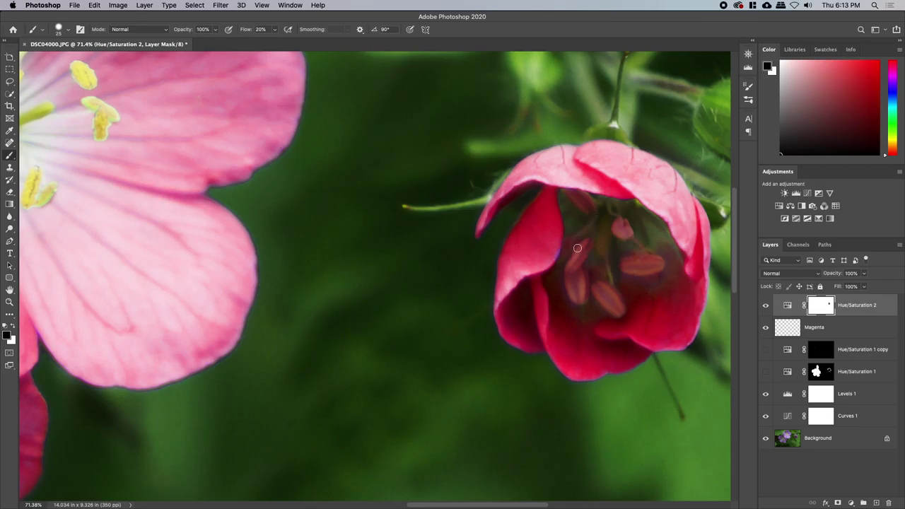
{"action": "key", "text": "x"}
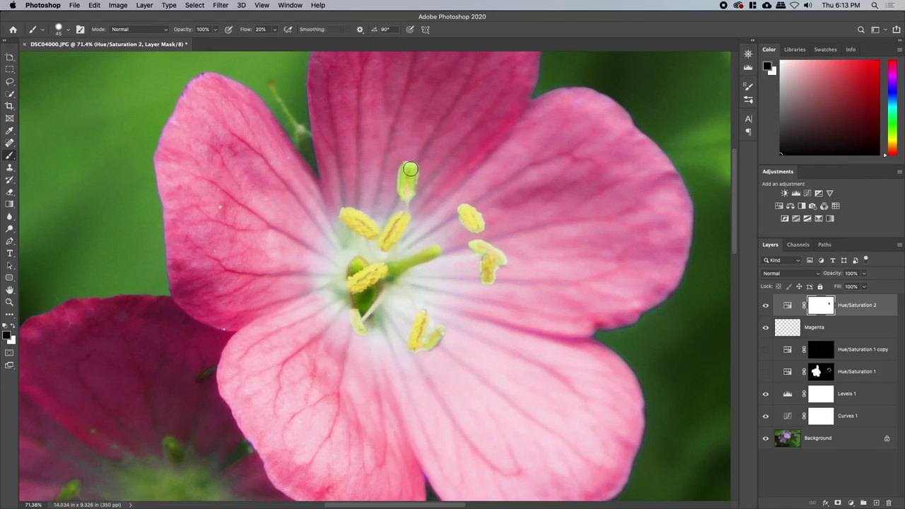
Paint black on the Hue/Saturation 2 mask over the upper flower's green-tinted anthers and dark centre, checking against the unadjusted colours.
{"action": "left_click_drag", "start_coordinate": [406, 171], "coordinate": [407, 195]}
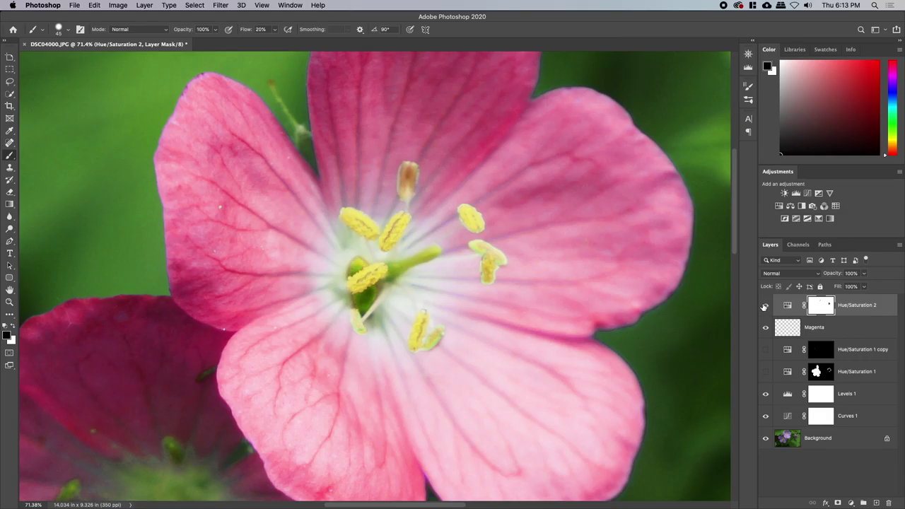
{"action": "left_click", "coordinate": [766, 308]}
{"action": "left_click", "coordinate": [765, 307]}
{"action": "mouse_move", "coordinate": [467, 211]}
{"action": "left_mouse_down"}
{"action": "mouse_move", "coordinate": [482, 248]}
{"action": "mouse_move", "coordinate": [502, 260]}
{"action": "mouse_move", "coordinate": [481, 248]}
{"action": "mouse_move", "coordinate": [494, 258]}
{"action": "mouse_move", "coordinate": [486, 276]}
{"action": "mouse_move", "coordinate": [491, 251]}
{"action": "left_mouse_up"}
{"action": "mouse_move", "coordinate": [419, 319]}
{"action": "left_mouse_down"}
{"action": "mouse_move", "coordinate": [421, 341]}
{"action": "mouse_move", "coordinate": [439, 335]}
{"action": "left_mouse_up"}
{"action": "mouse_move", "coordinate": [352, 318]}
{"action": "left_mouse_down"}
{"action": "mouse_move", "coordinate": [357, 296]}
{"action": "mouse_move", "coordinate": [357, 308]}
{"action": "mouse_move", "coordinate": [389, 276]}
{"action": "mouse_move", "coordinate": [434, 250]}
{"action": "mouse_move", "coordinate": [390, 268]}
{"action": "mouse_move", "coordinate": [360, 276]}
{"action": "left_mouse_up"}
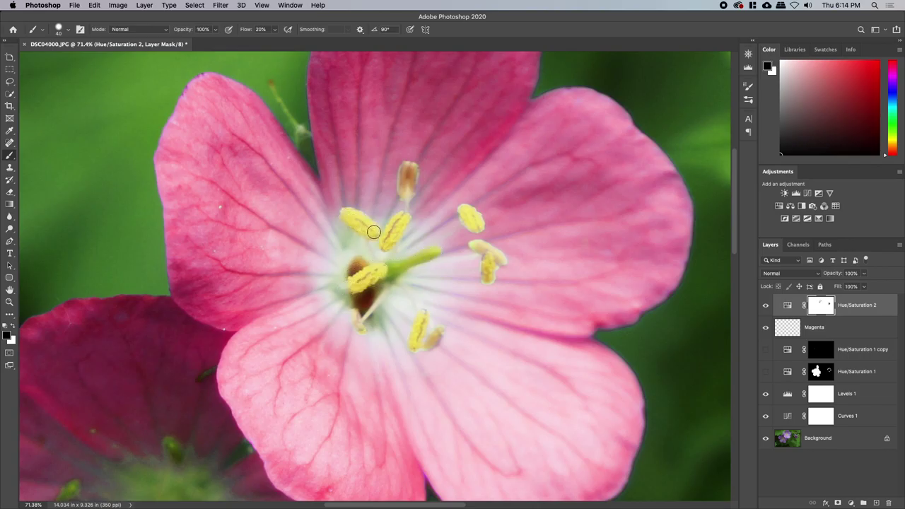
Paint black on the Hue/Saturation 2 layer mask over the green anthers around the lower flower's centre.
{"action": "scroll", "coordinate": [345, 217], "scroll_direction": "down", "scroll_amount": 5}
{"action": "scroll", "coordinate": [346, 217], "scroll_direction": "left", "scroll_amount": 6}
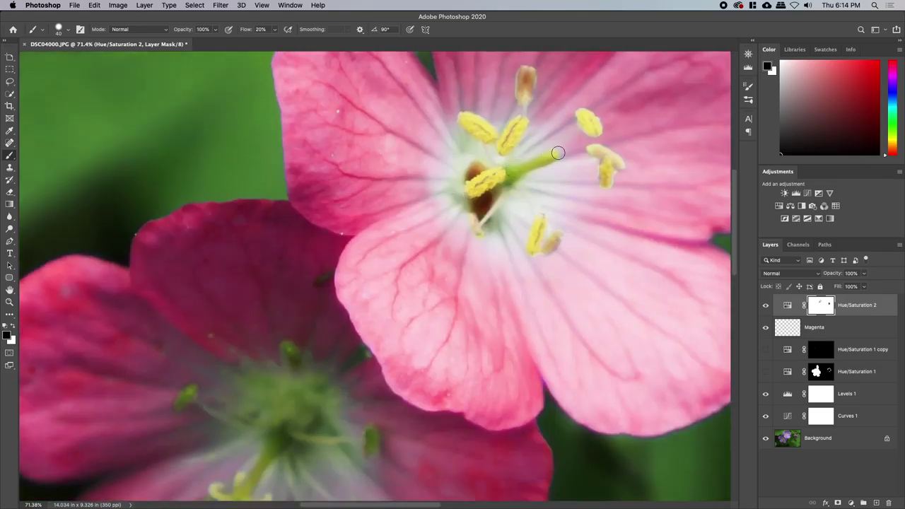
{"action": "left_click_drag", "start_coordinate": [295, 367], "coordinate": [407, 165]}
{"action": "mouse_move", "coordinate": [306, 209]}
{"action": "left_mouse_down"}
{"action": "mouse_move", "coordinate": [299, 196]}
{"action": "mouse_move", "coordinate": [309, 188]}
{"action": "left_mouse_up"}
{"action": "left_click_drag", "start_coordinate": [401, 147], "coordinate": [408, 151]}
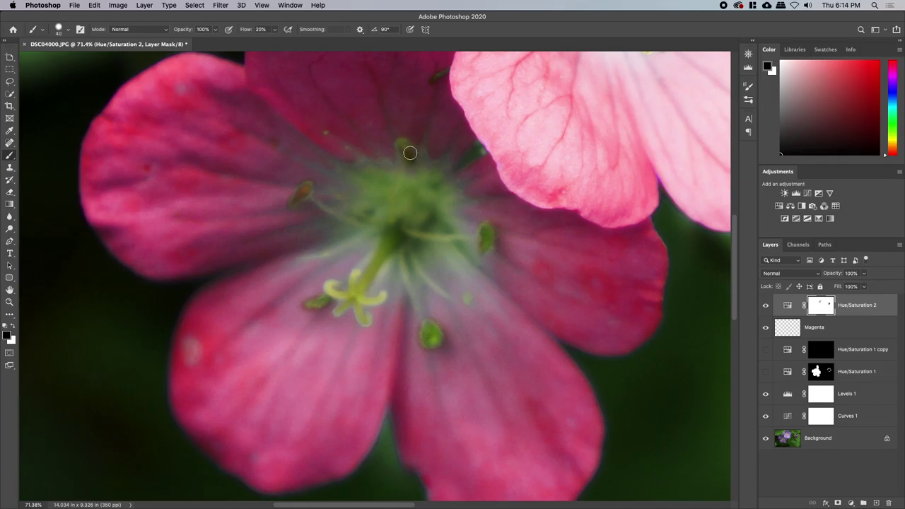
{"action": "left_click_drag", "start_coordinate": [485, 239], "coordinate": [485, 230]}
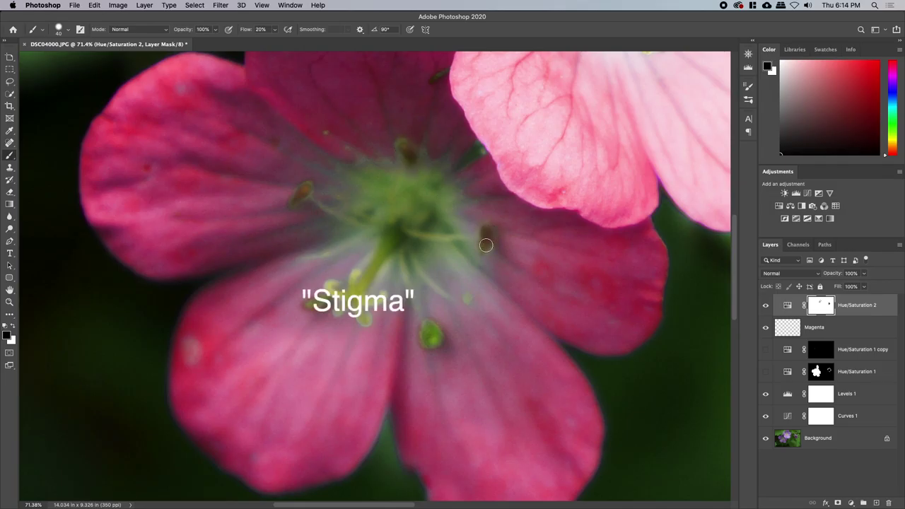
{"action": "left_click_drag", "start_coordinate": [426, 340], "coordinate": [429, 333]}
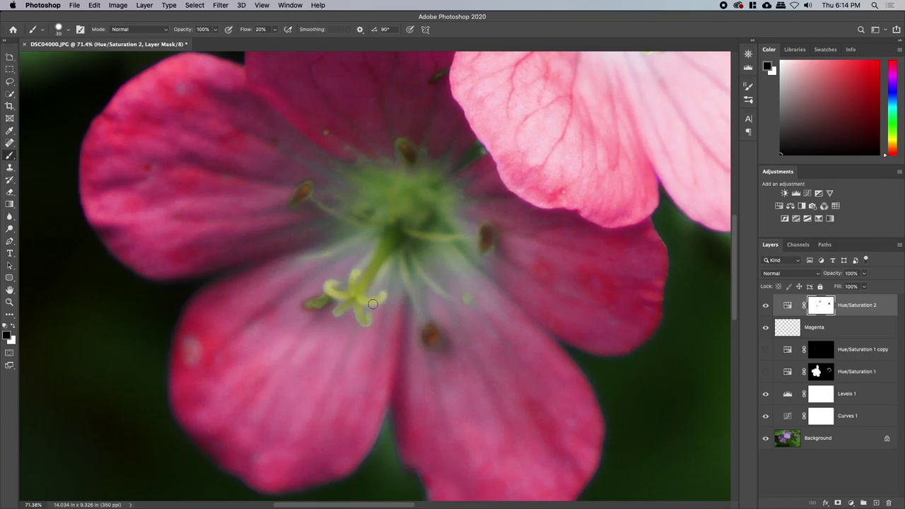
Adjust the brush size and mask the green anther behind the lower flower's yellow stigma on Hue/Saturation 2.
{"action": "left_click_drag", "start_coordinate": [373, 304], "coordinate": [432, 291]}
{"action": "key", "text": "bracketright"}
{"action": "key", "text": "bracketright"}
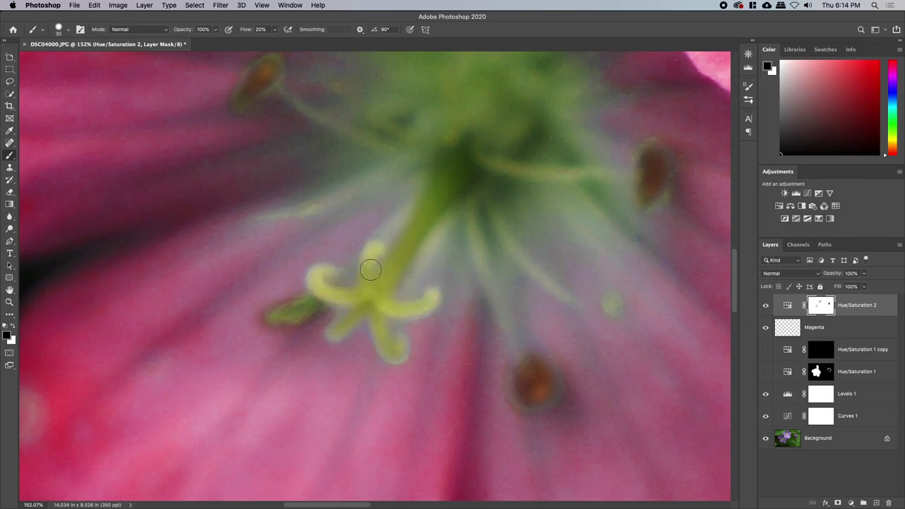
{"action": "mouse_move", "coordinate": [291, 315]}
{"action": "left_mouse_down"}
{"action": "mouse_move", "coordinate": [283, 315]}
{"action": "mouse_move", "coordinate": [311, 302]}
{"action": "left_mouse_up"}
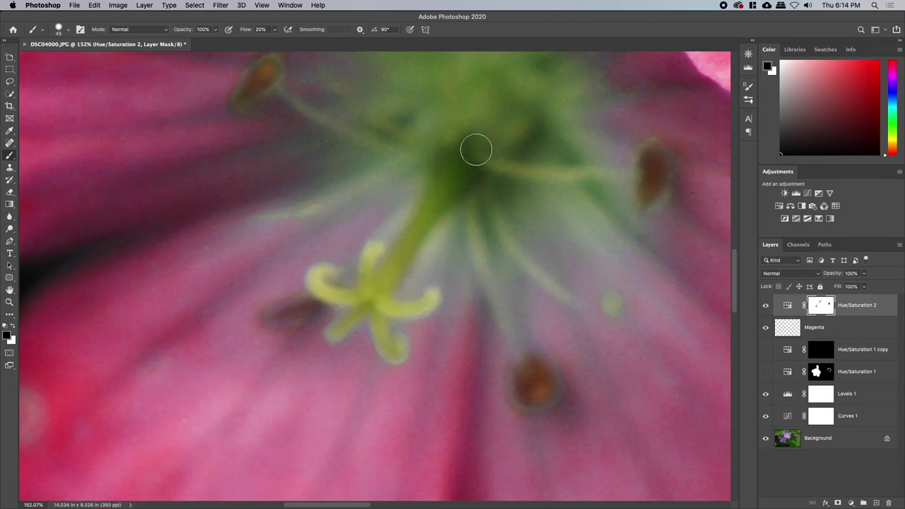
Compare the whole image with and without the masked Hue/Saturation 2 adjustment.
{"action": "key", "text": "z"}
{"action": "mouse_move", "coordinate": [571, 195]}
{"action": "left_mouse_down"}
{"action": "mouse_move", "coordinate": [403, 184]}
{"action": "mouse_move", "coordinate": [619, 87]}
{"action": "left_mouse_up"}
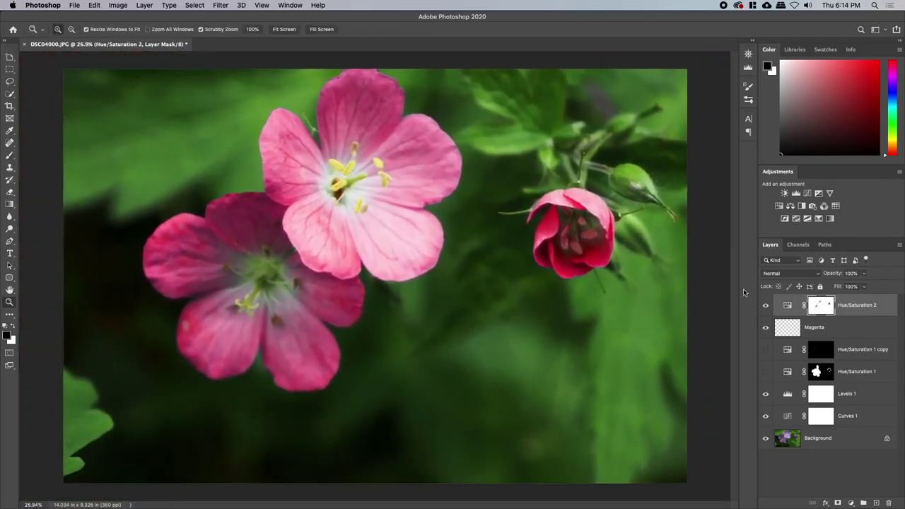
{"action": "left_click", "coordinate": [765, 305]}
{"action": "left_click", "coordinate": [765, 305]}
{"action": "left_click", "coordinate": [765, 305]}
{"action": "left_click", "coordinate": [765, 304]}
Reduce the Hue/Saturation 2 opacity and set the Magenta layer to Hard Light at 80% opacity.
{"action": "mouse_move", "coordinate": [832, 273]}
{"action": "left_mouse_down"}
{"action": "mouse_move", "coordinate": [848, 272]}
{"action": "mouse_move", "coordinate": [841, 275]}
{"action": "left_mouse_up"}
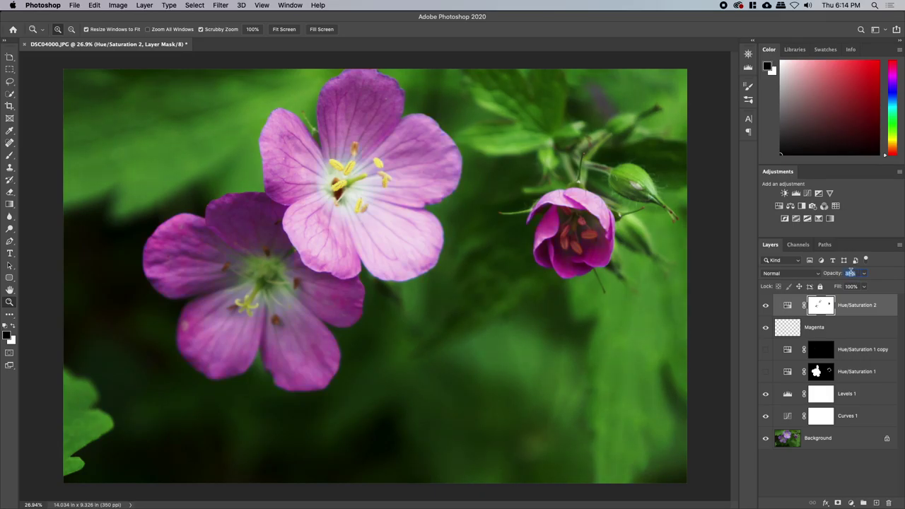
{"action": "left_click", "coordinate": [820, 329]}
{"action": "left_click_drag", "start_coordinate": [834, 276], "coordinate": [664, 263]}
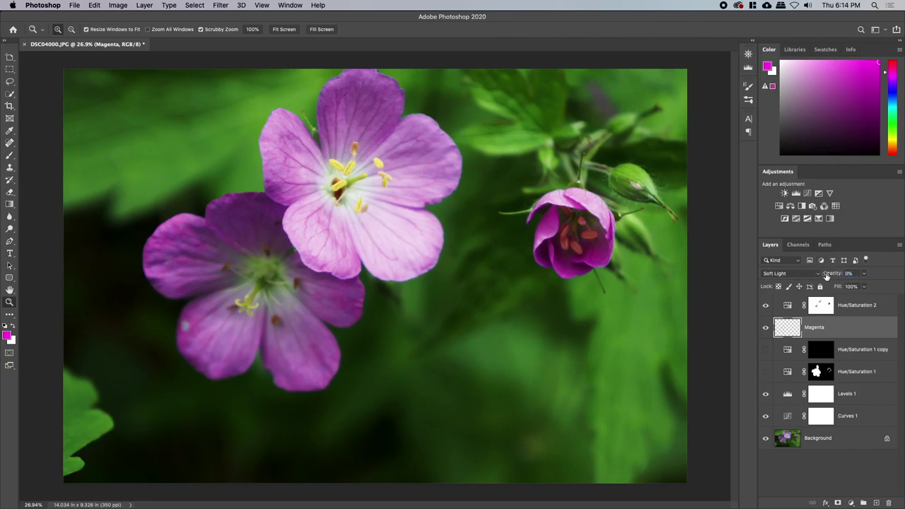
{"action": "left_click_drag", "start_coordinate": [829, 275], "coordinate": [845, 276]}
{"action": "left_click", "coordinate": [781, 274]}
{"action": "left_click", "coordinate": [777, 280]}
Set the Hue/Saturation 2 layer's opacity to 79% and compare the image with and without it.
{"action": "left_click", "coordinate": [840, 310]}
{"action": "left_click_drag", "start_coordinate": [831, 277], "coordinate": [843, 277]}
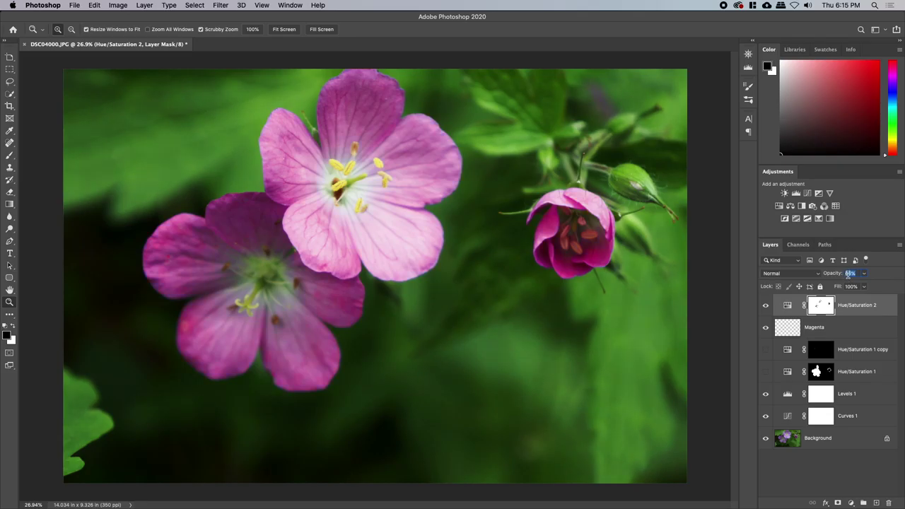
{"action": "left_click", "coordinate": [766, 305]}
{"action": "left_click", "coordinate": [766, 306]}
{"action": "left_click", "coordinate": [767, 305]}
{"action": "left_click", "coordinate": [767, 305]}
{"action": "key", "text": "ctrl+minus"}
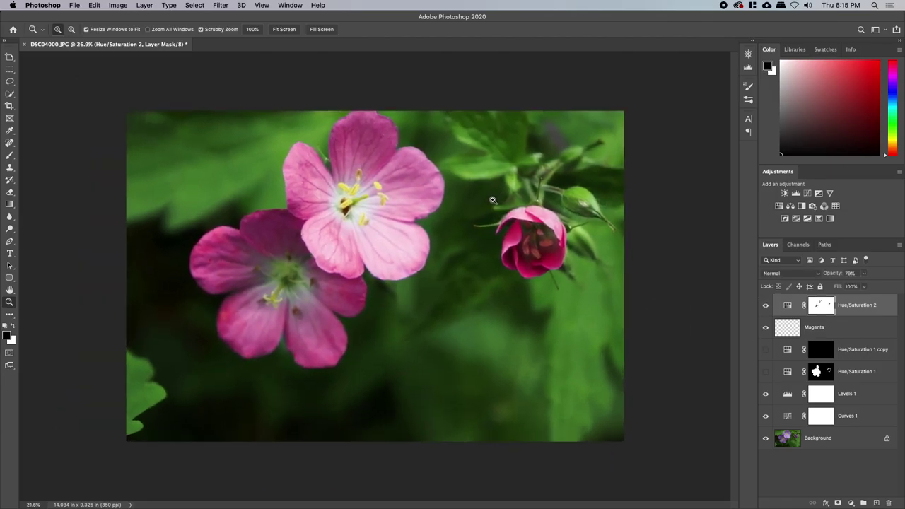
Move the Hue/Saturation 2 and Magenta layers together below Curves 1, directly above the Background.
{"action": "double_click", "coordinate": [842, 331]}
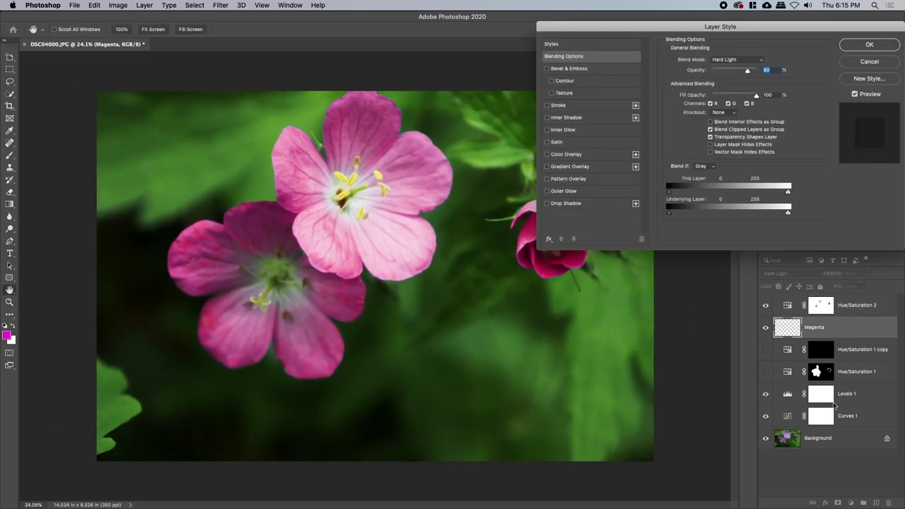
{"action": "left_click", "coordinate": [883, 65]}
{"action": "left_click", "coordinate": [845, 313], "text": "shift"}
{"action": "left_click_drag", "start_coordinate": [846, 315], "coordinate": [842, 429]}
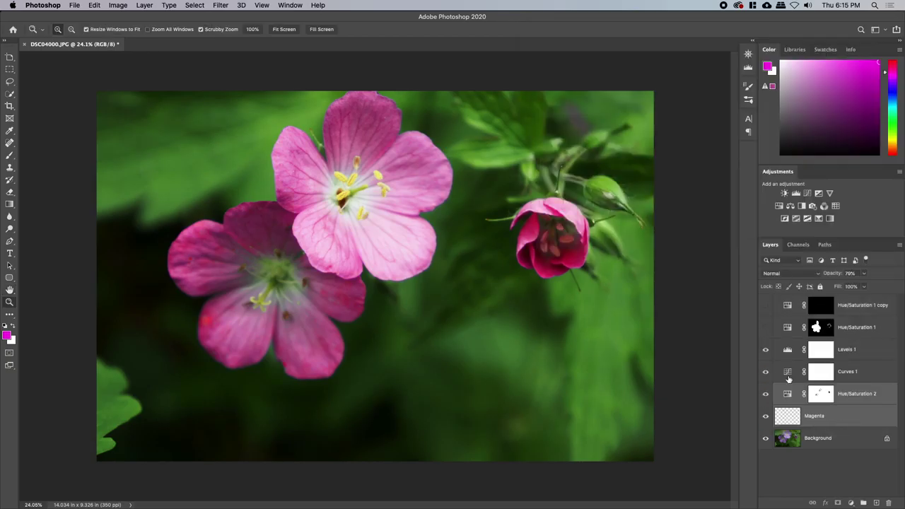
Compare the image with and without the Curves 1 adjustment, leaving its layer hidden.
{"action": "left_click", "coordinate": [824, 378]}
{"action": "left_click", "coordinate": [766, 372]}
{"action": "left_click", "coordinate": [765, 372]}
{"action": "left_click", "coordinate": [766, 372]}
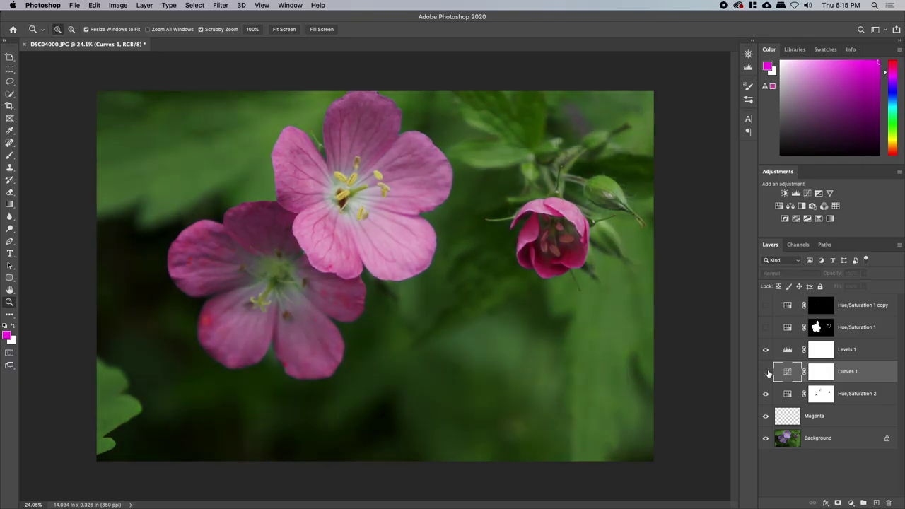
Change the Magenta layer's blend mode to even out the red spots on the petals.
{"action": "left_click", "coordinate": [857, 398]}
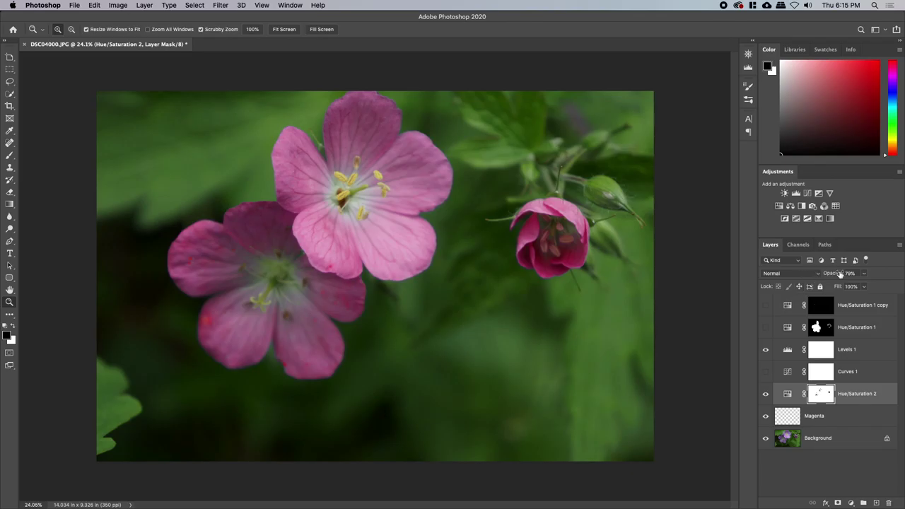
{"action": "left_click", "coordinate": [815, 421]}
{"action": "left_click", "coordinate": [788, 274]}
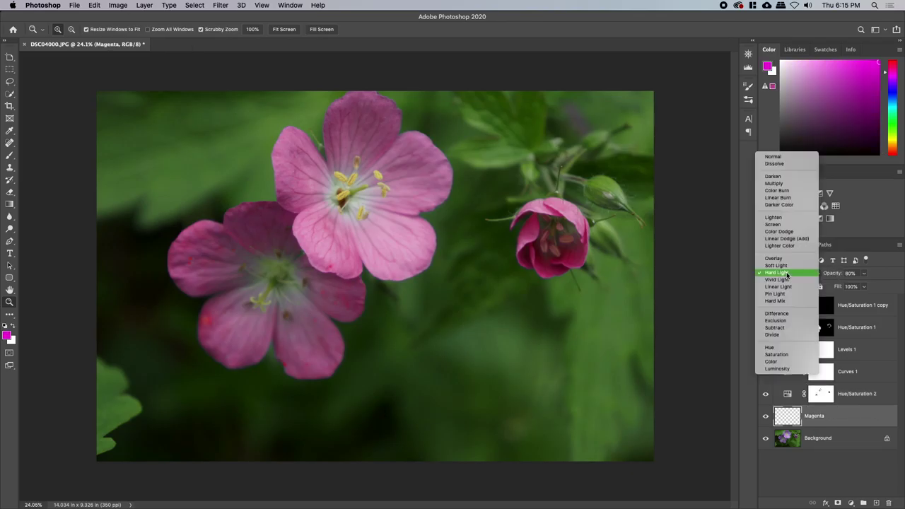
{"action": "left_click", "coordinate": [797, 273]}
Toggle the Curves 1 layer to check its contrast effect and leave it shown.
{"action": "left_click", "coordinate": [849, 381]}
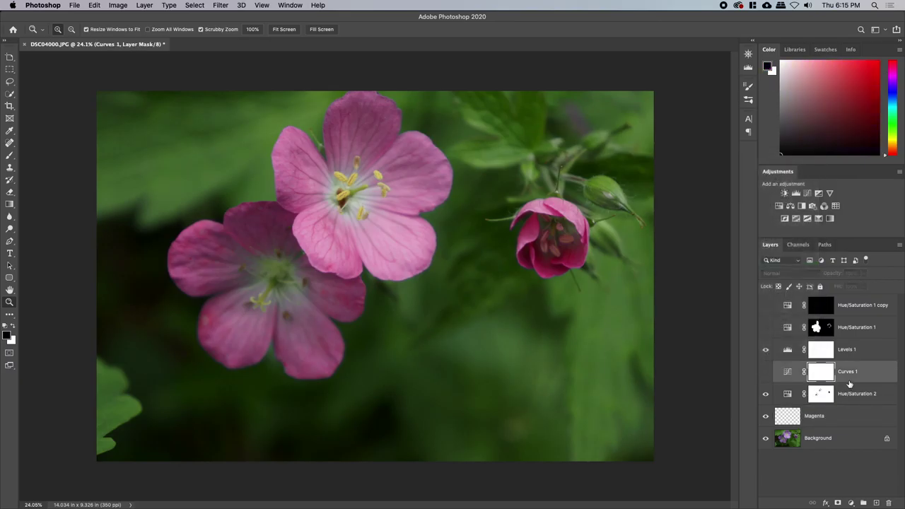
{"action": "left_click", "coordinate": [763, 371]}
{"action": "left_click", "coordinate": [763, 371]}
{"action": "left_click", "coordinate": [764, 371]}
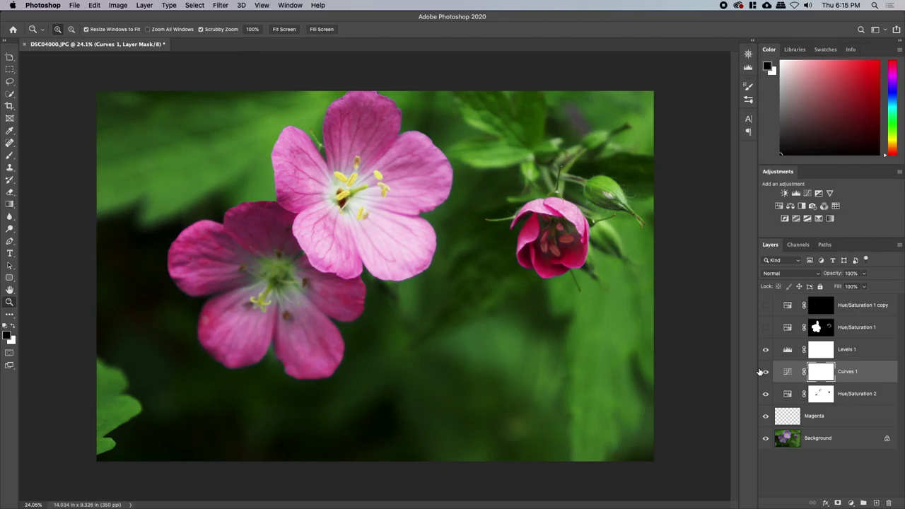
Reshape the Curves 1 RGB curve with points at input 177, output 203 and input 85, output 73.
{"action": "double_click", "coordinate": [787, 373]}
{"action": "left_click_drag", "start_coordinate": [622, 333], "coordinate": [624, 337]}
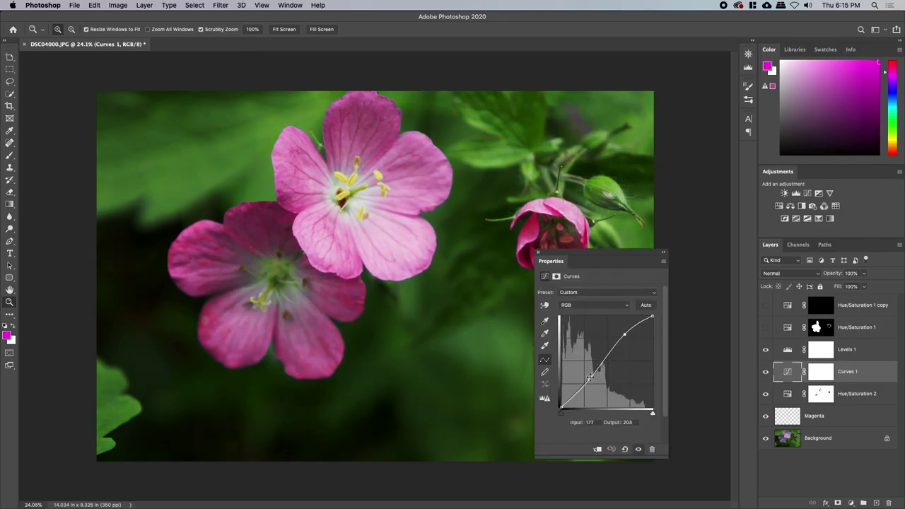
{"action": "left_click_drag", "start_coordinate": [589, 380], "coordinate": [591, 382]}
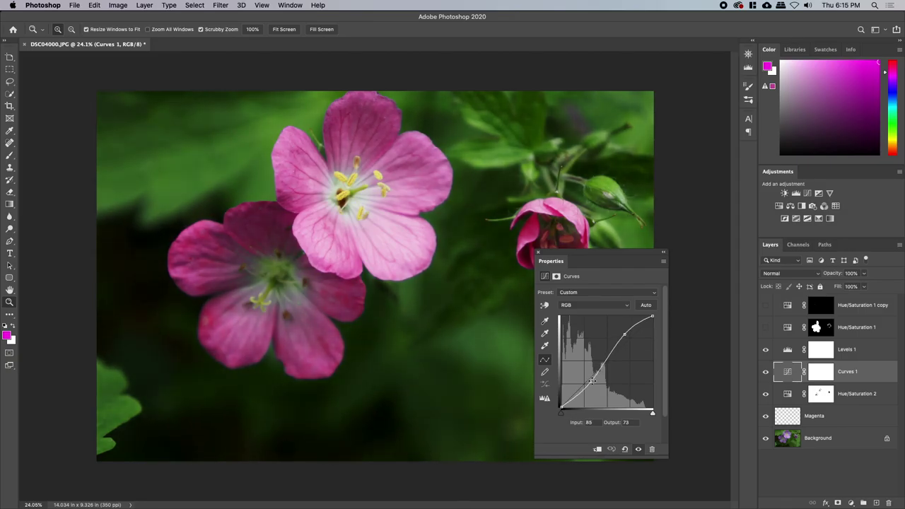
{"action": "left_click", "coordinate": [539, 252]}
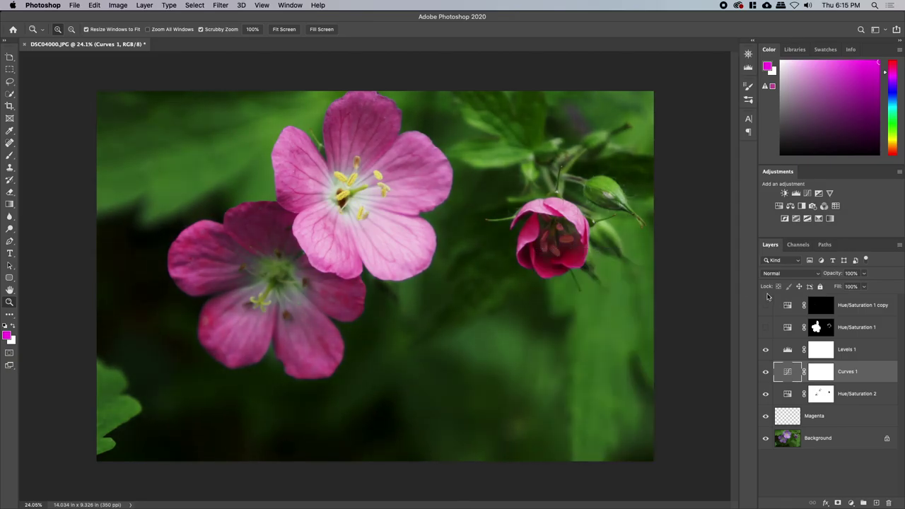
Add a Hue/Saturation adjustment above Levels 1 and set its Greens to hue +12, saturation -8 and lightness +20.
{"action": "left_click", "coordinate": [829, 353]}
{"action": "left_click", "coordinate": [779, 206]}
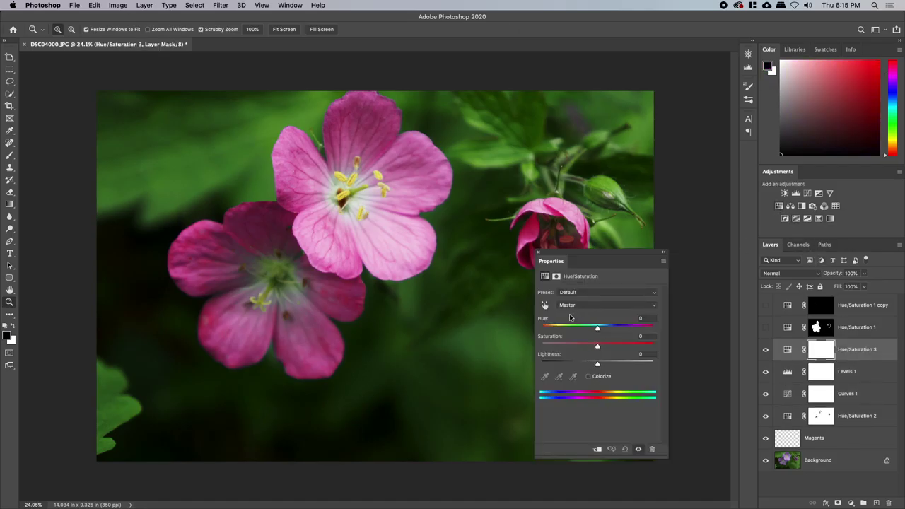
{"action": "left_click", "coordinate": [545, 304]}
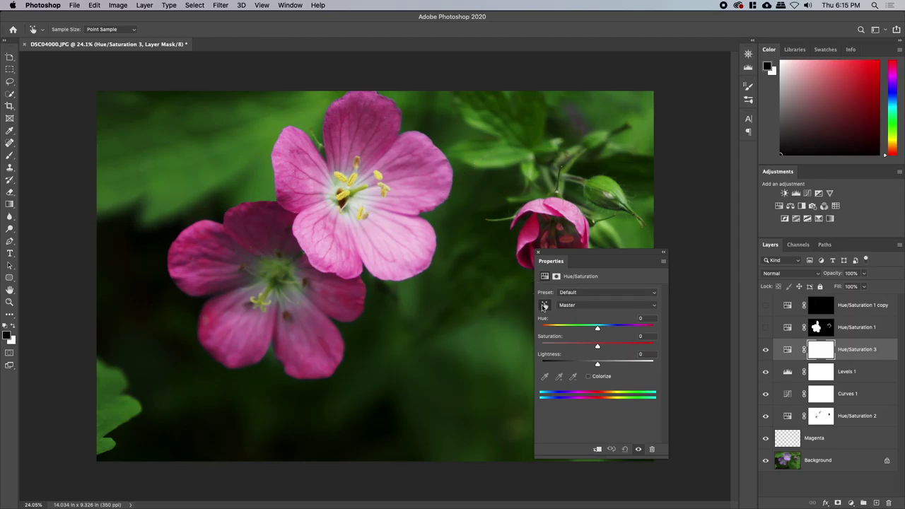
{"action": "mouse_move", "coordinate": [490, 351]}
{"action": "left_mouse_down"}
{"action": "mouse_move", "coordinate": [506, 352]}
{"action": "mouse_move", "coordinate": [476, 354]}
{"action": "left_mouse_up"}
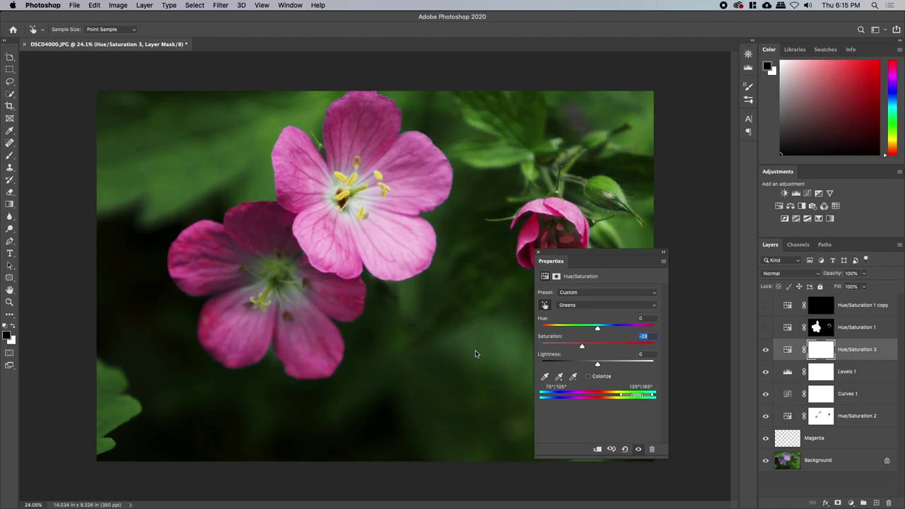
{"action": "left_click_drag", "start_coordinate": [581, 347], "coordinate": [576, 349]}
{"action": "left_click_drag", "start_coordinate": [602, 331], "coordinate": [604, 333]}
{"action": "left_click_drag", "start_coordinate": [598, 367], "coordinate": [594, 348]}
Compare the background greens with and without Hue/Saturation 3, leave it shown and close its settings.
{"action": "left_click", "coordinate": [766, 349]}
{"action": "key", "text": "z"}
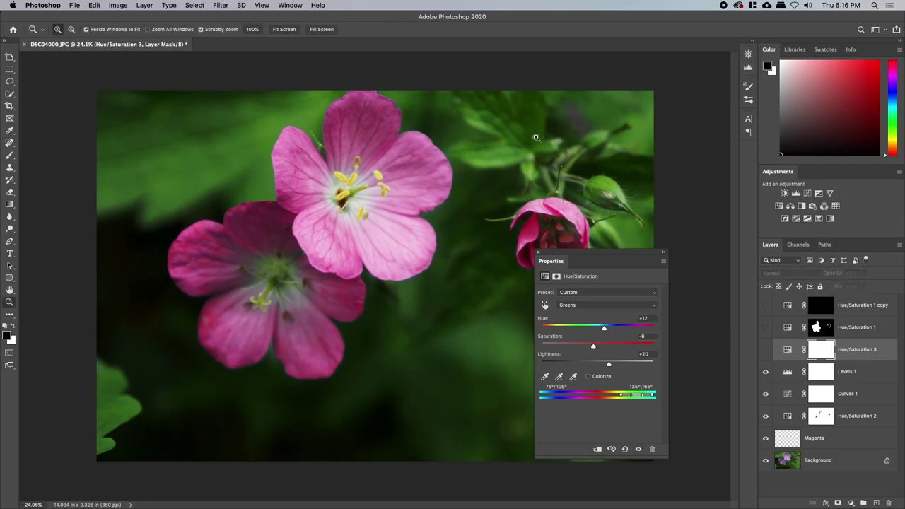
{"action": "left_click", "coordinate": [589, 134]}
{"action": "left_click", "coordinate": [766, 349]}
{"action": "left_click", "coordinate": [538, 252]}
Compare the finished recolouring with the original photo by repeatedly isolating the Background layer.
{"action": "left_click_drag", "start_coordinate": [535, 263], "coordinate": [487, 266]}
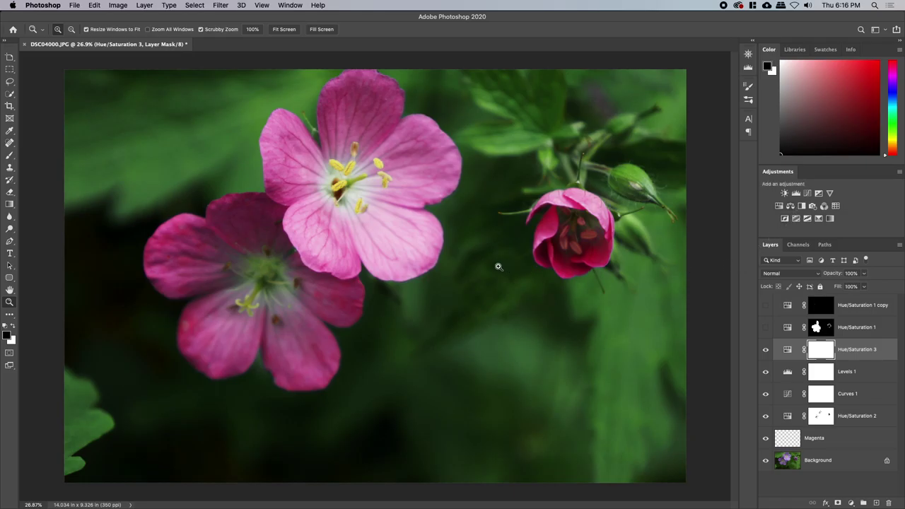
{"action": "left_click_drag", "start_coordinate": [499, 266], "coordinate": [489, 262]}
{"action": "left_click_drag", "start_coordinate": [328, 211], "coordinate": [331, 213]}
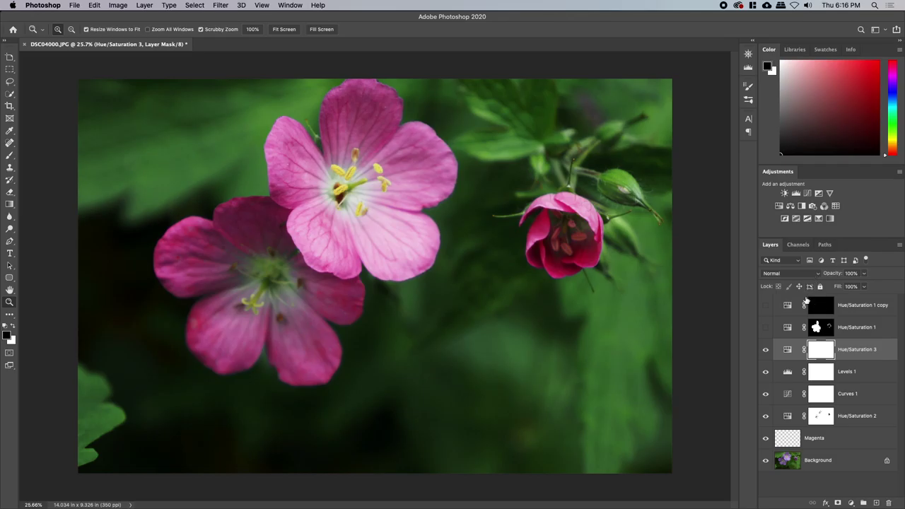
{"action": "left_click", "coordinate": [766, 460], "text": "alt"}
{"action": "left_click", "coordinate": [766, 460], "text": "alt"}
{"action": "left_click", "coordinate": [766, 460], "text": "alt"}
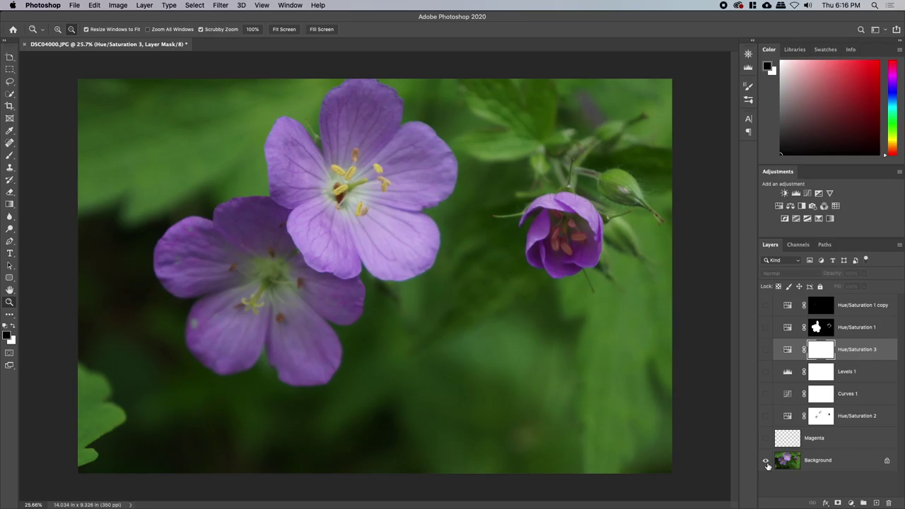
{"action": "left_click", "coordinate": [766, 461], "text": "alt"}
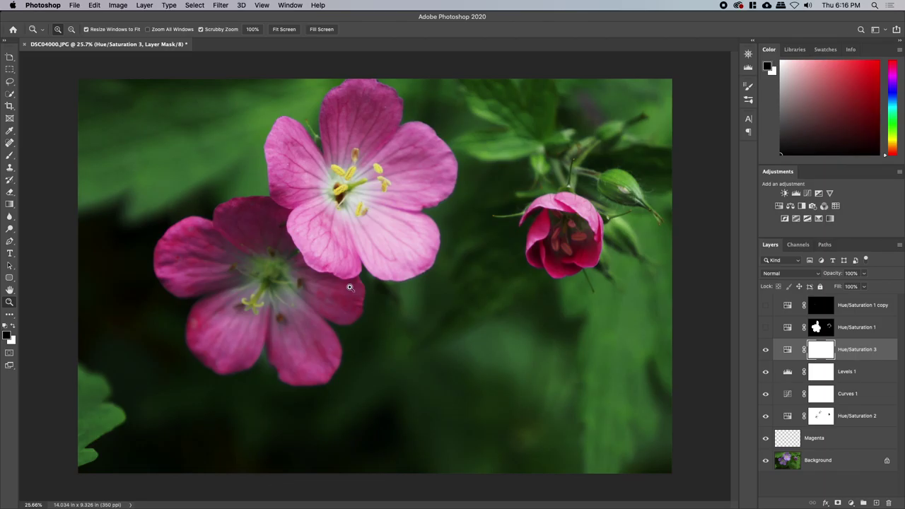
{"action": "left_click", "coordinate": [765, 460], "text": "alt"}
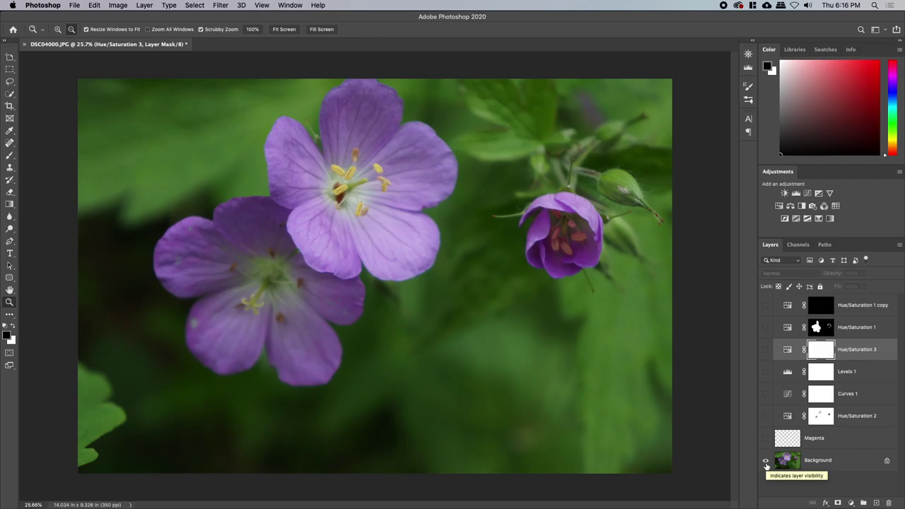
{"action": "left_click", "coordinate": [765, 461], "text": "alt"}
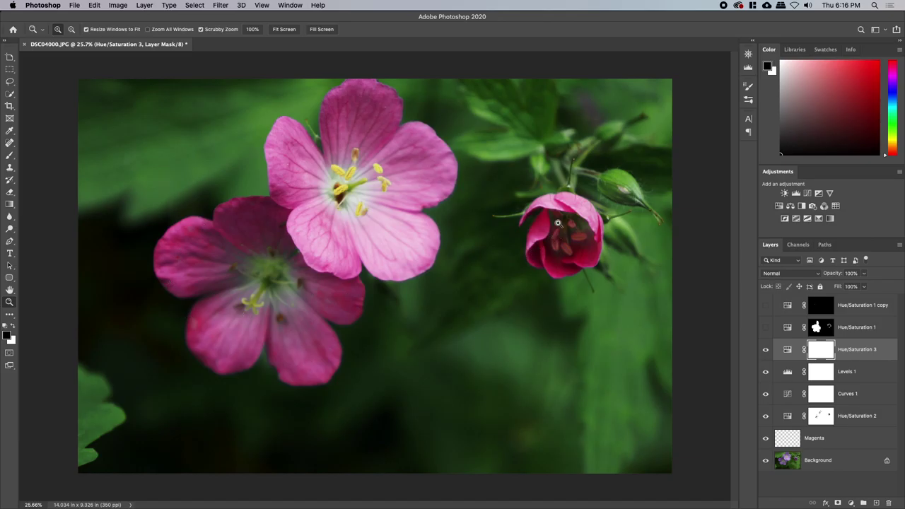
Add a Levels adjustment above Hue/Saturation 3 with midtones at about 0.49 and the output black level at 26.
{"action": "left_click_drag", "start_coordinate": [557, 202], "coordinate": [363, 291]}
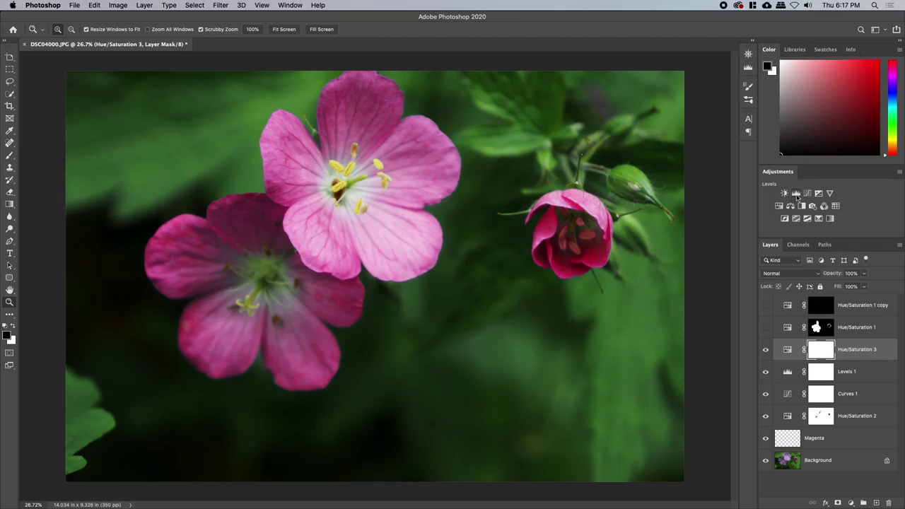
{"action": "left_click", "coordinate": [796, 194]}
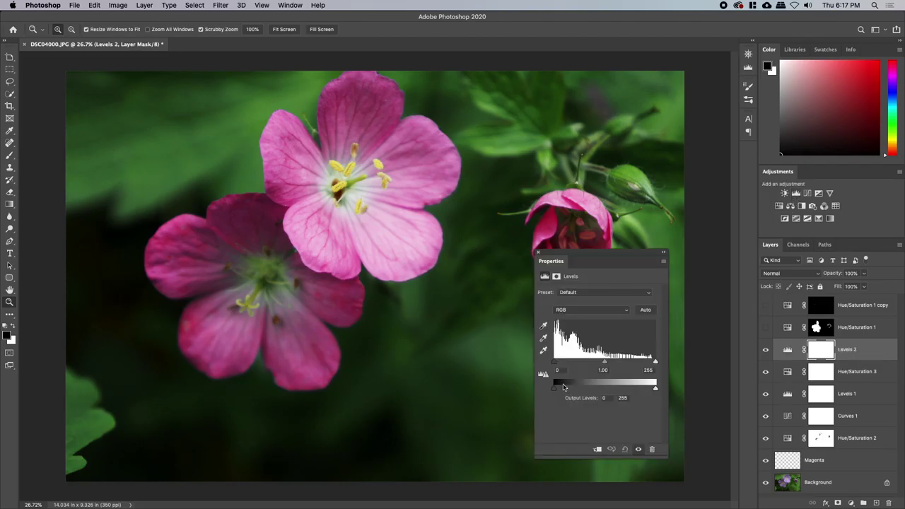
{"action": "left_click_drag", "start_coordinate": [555, 366], "coordinate": [630, 366]}
{"action": "left_click_drag", "start_coordinate": [573, 389], "coordinate": [564, 388]}
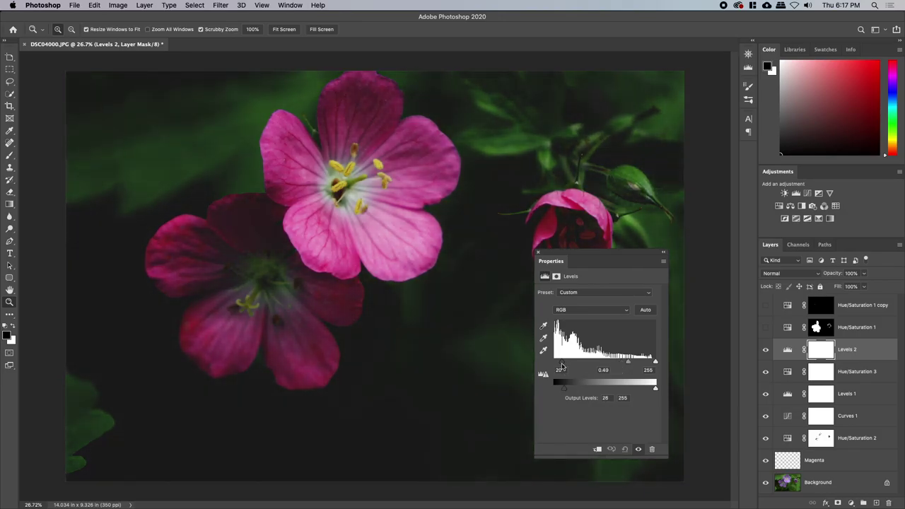
{"action": "left_click", "coordinate": [538, 252]}
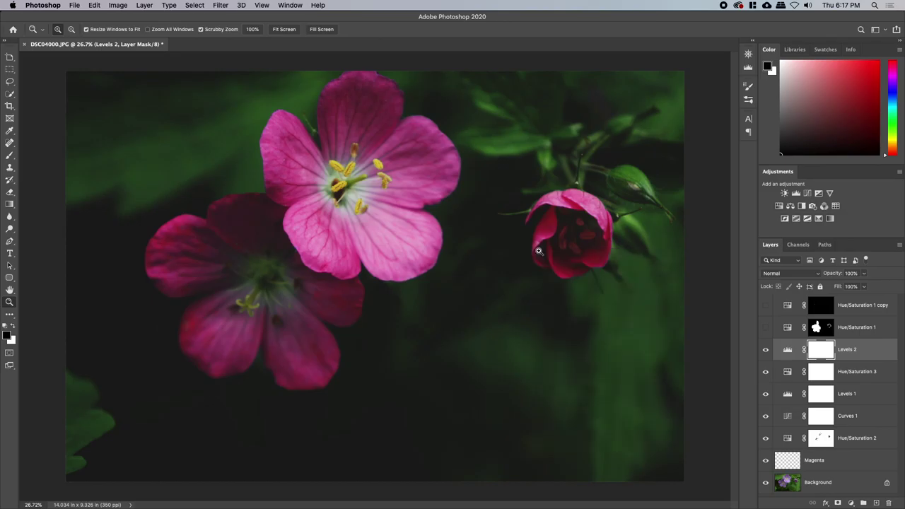
Compare the image with and without the Levels 2 adjustment and leave it shown.
{"action": "left_click", "coordinate": [766, 350]}
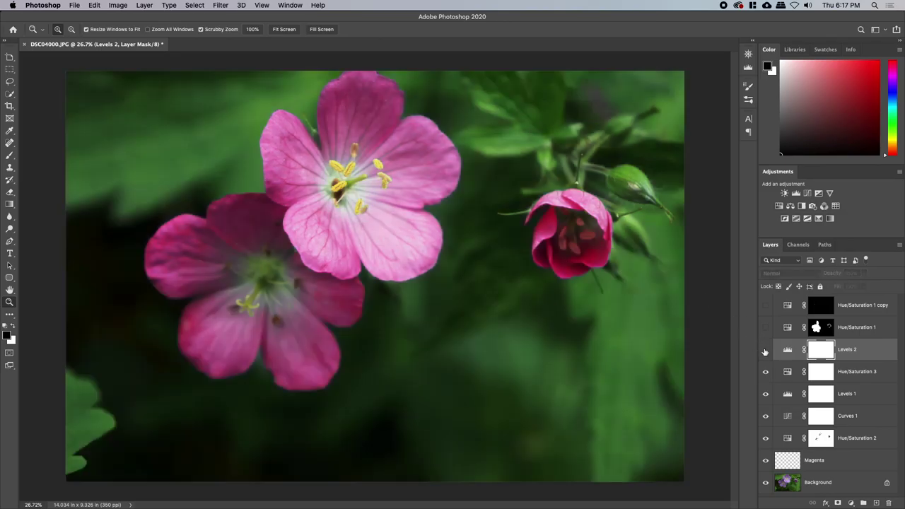
{"action": "left_click", "coordinate": [765, 350]}
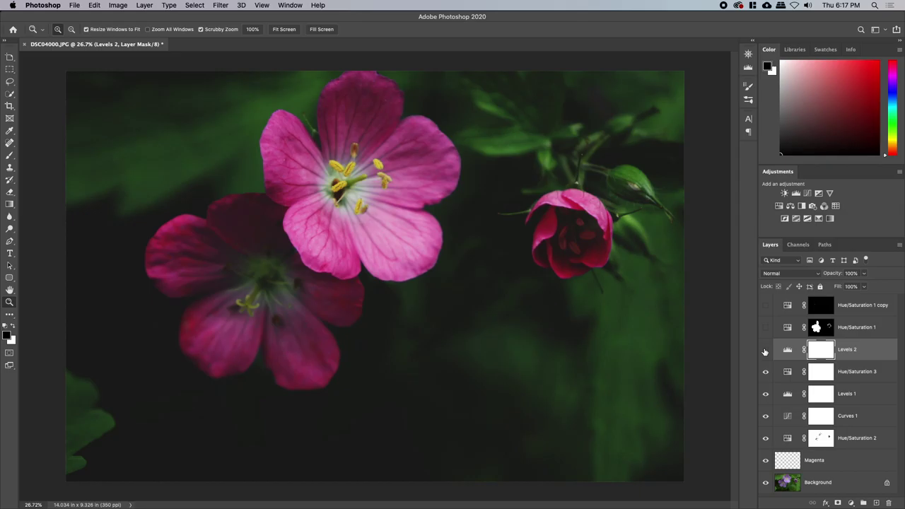
{"action": "left_click", "coordinate": [765, 350]}
{"action": "left_click", "coordinate": [765, 350]}
Add a text layer above Levels 2 reading “Inspirational quote” in quotation marks and position it across the upper flower and the bud.
{"action": "key", "text": "t"}
{"action": "left_click", "coordinate": [201, 236]}
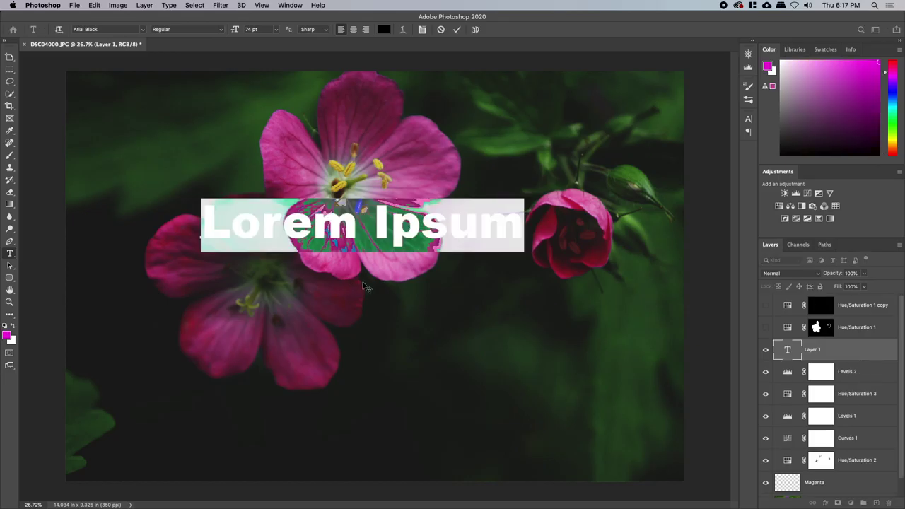
{"action": "type", "text": "“Inspiration"}
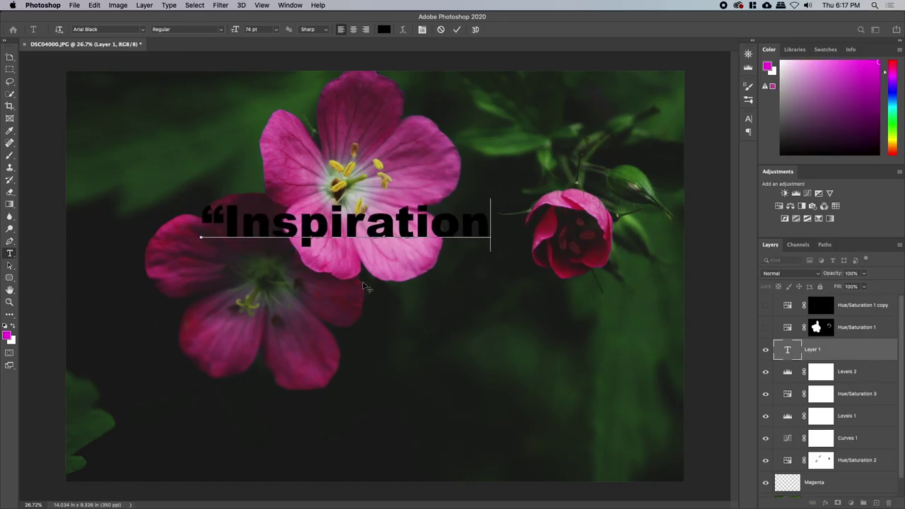
{"action": "type", "text": "al quote"}
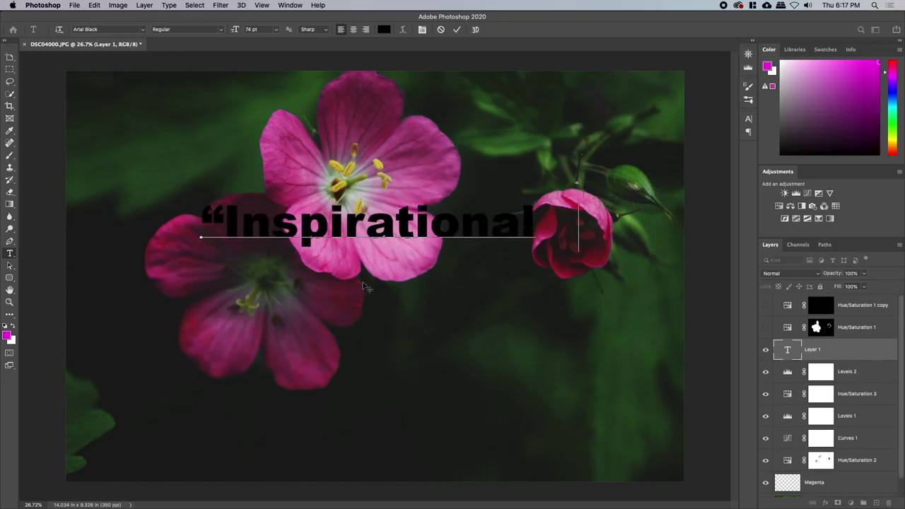
{"action": "key", "text": "BackSpace"}
{"action": "key", "text": "BackSpace"}
{"action": "key", "text": "BackSpace"}
{"action": "key", "text": "BackSpace"}
{"action": "key", "text": "BackSpace"}
{"action": "key", "text": "BackSpace"}
{"action": "type", "text": "quote"}
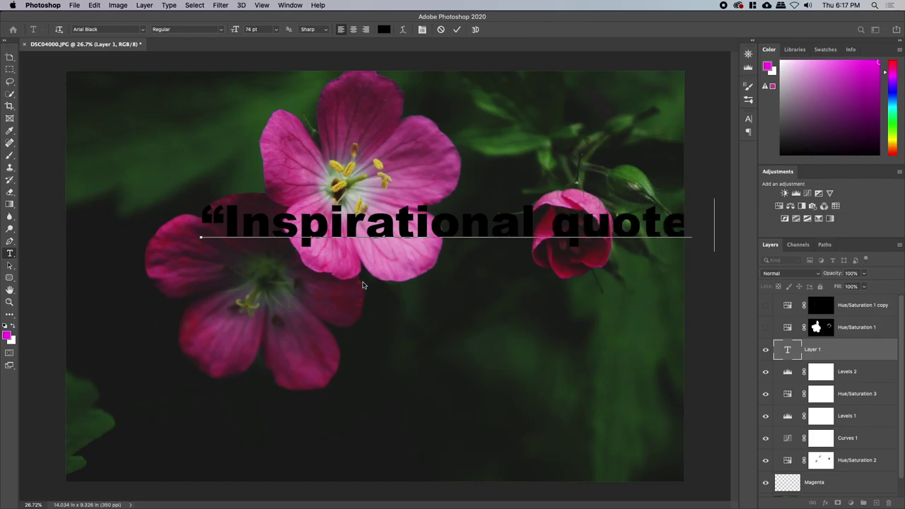
{"action": "key", "text": "BackSpace"}
{"action": "type", "text": "”"}
{"action": "left_click_drag", "start_coordinate": [427, 271], "coordinate": [344, 238]}
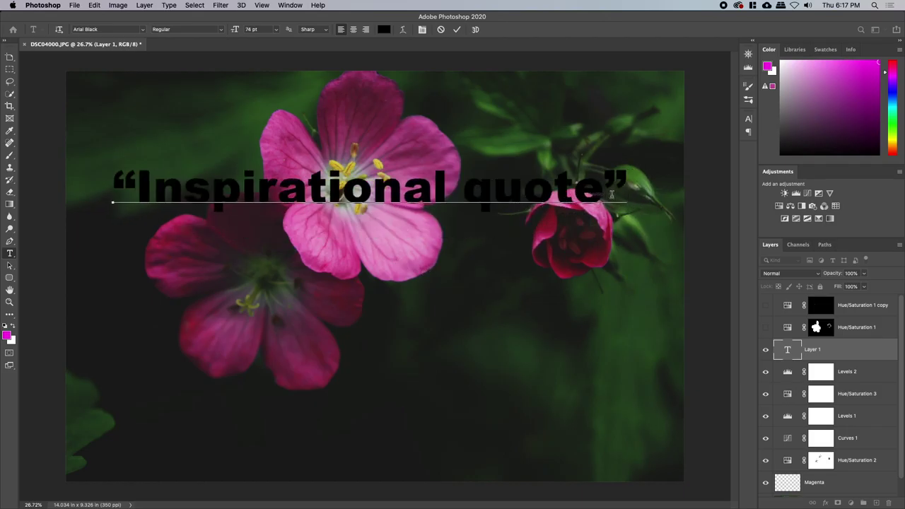
Continue the quote inside its quotation marks with the separate lines "about something" and "vaguely relatable".
{"action": "key", "text": "Return"}
{"action": "type", "text": "about something"}
{"action": "key", "text": "Return"}
{"action": "type", "text": "vaguel"}
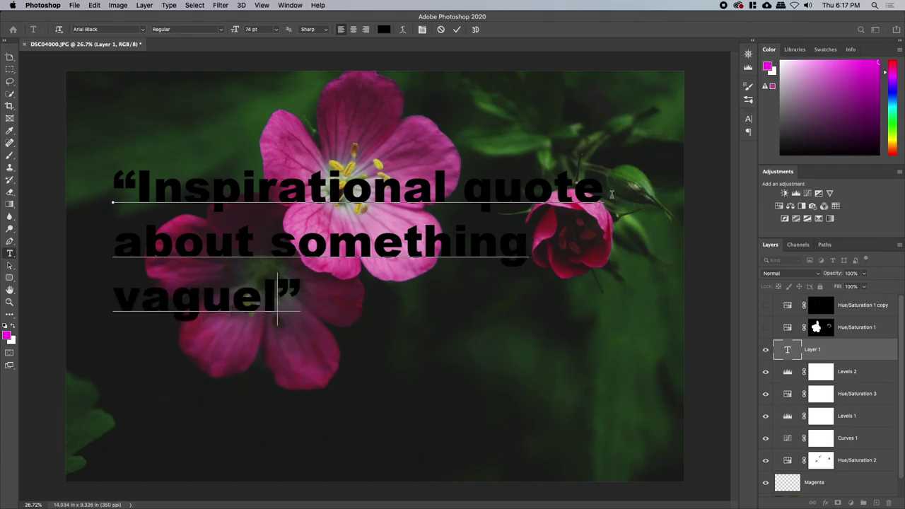
{"action": "type", "text": "y relatable"}
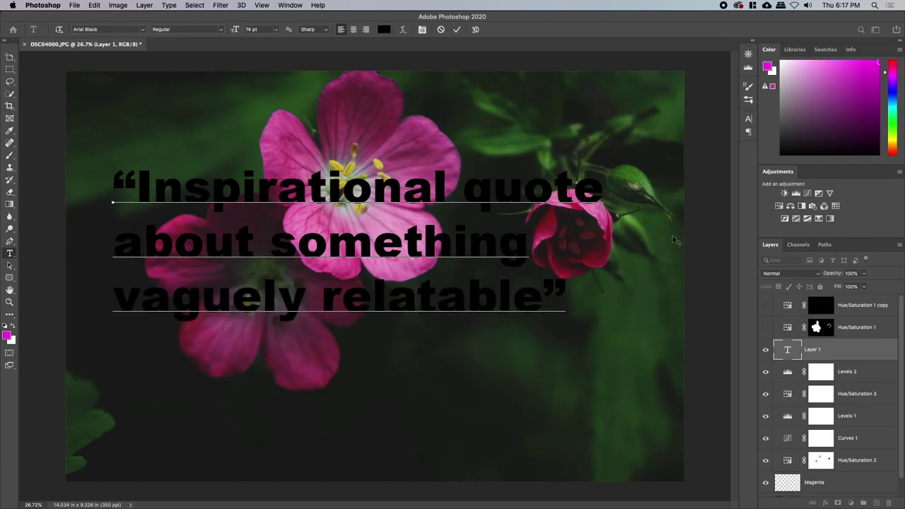
Add the attribution "- No one you know" below the quote, separated by a blank line.
{"action": "left_click", "coordinate": [572, 299]}
{"action": "key", "text": "Return"}
{"action": "key", "text": "Return"}
{"action": "type", "text": "- No one oyu kno"}
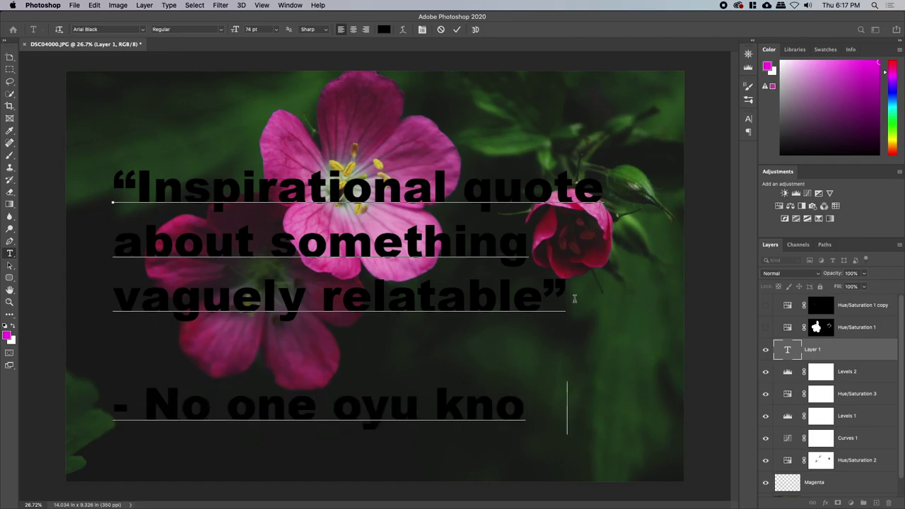
{"action": "type", "text": "w"}
{"action": "key", "text": "Left"}
{"action": "key", "text": "Left"}
{"action": "key", "text": "Left"}
{"action": "key", "text": "Left"}
{"action": "key", "text": "Left"}
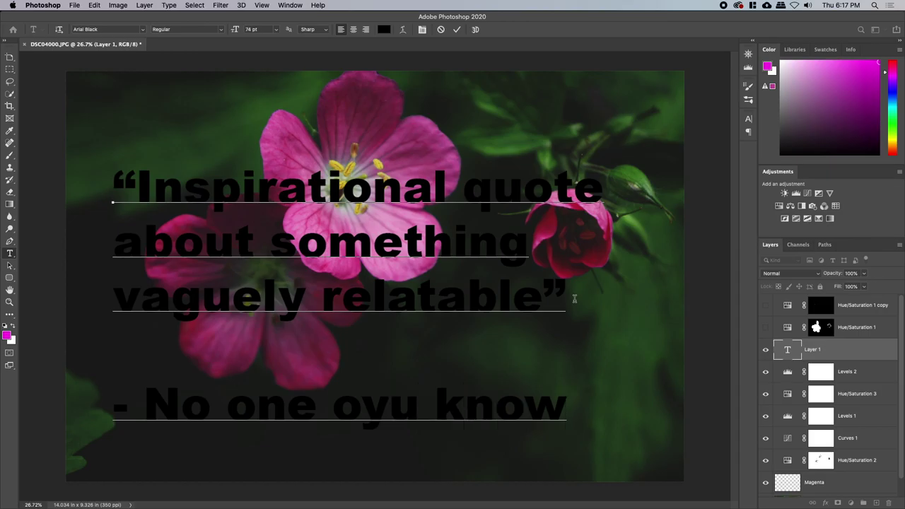
{"action": "key", "text": "BackSpace"}
{"action": "key", "text": "Right"}
{"action": "type", "text": "ou"}
{"action": "key", "text": "BackSpace"}
{"action": "key", "text": "Right"}
{"action": "key", "text": "Right"}
{"action": "key", "text": "Right"}
{"action": "key", "text": "Right"}
{"action": "key", "text": "Right"}
{"action": "key", "text": "Right"}
{"action": "key", "text": "Right"}
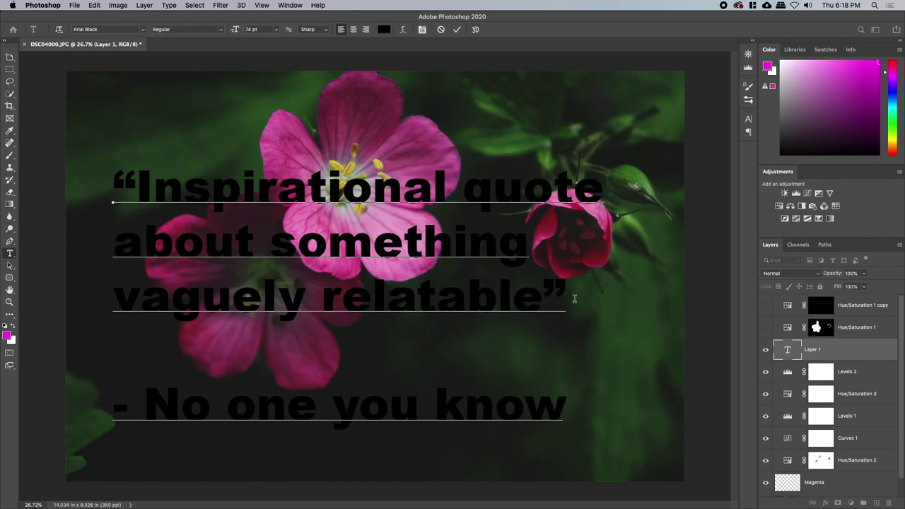
Change the attribution to "- Unknown" and commit the text.
{"action": "key", "text": "BackSpace"}
{"action": "key", "text": "BackSpace"}
{"action": "key", "text": "BackSpace"}
{"action": "key", "text": "BackSpace"}
{"action": "key", "text": "BackSpace"}
{"action": "key", "text": "BackSpace"}
{"action": "key", "text": "BackSpace"}
{"action": "key", "text": "BackSpace"}
{"action": "key", "text": "BackSpace"}
{"action": "key", "text": "BackSpace"}
{"action": "key", "text": "BackSpace"}
{"action": "key", "text": "BackSpace"}
{"action": "key", "text": "BackSpace"}
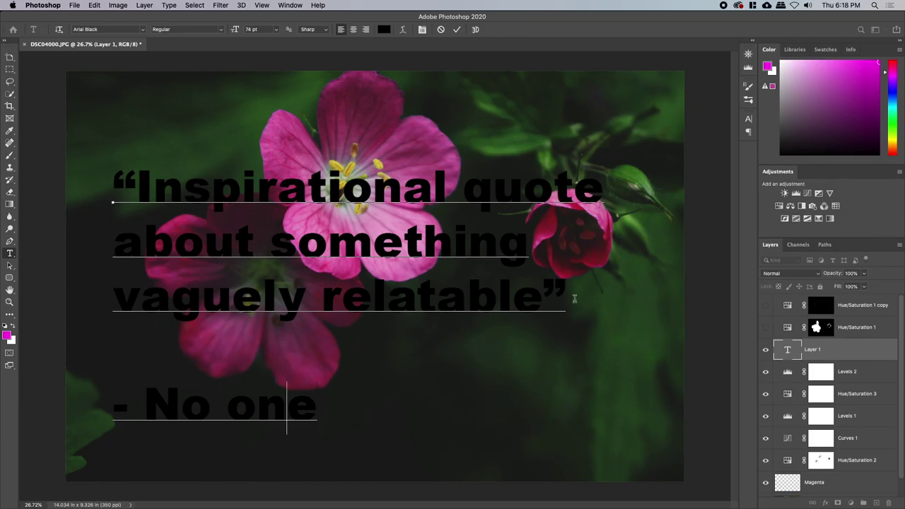
{"action": "key", "text": "BackSpace"}
{"action": "key", "text": "BackSpace"}
{"action": "type", "text": "Unk"}
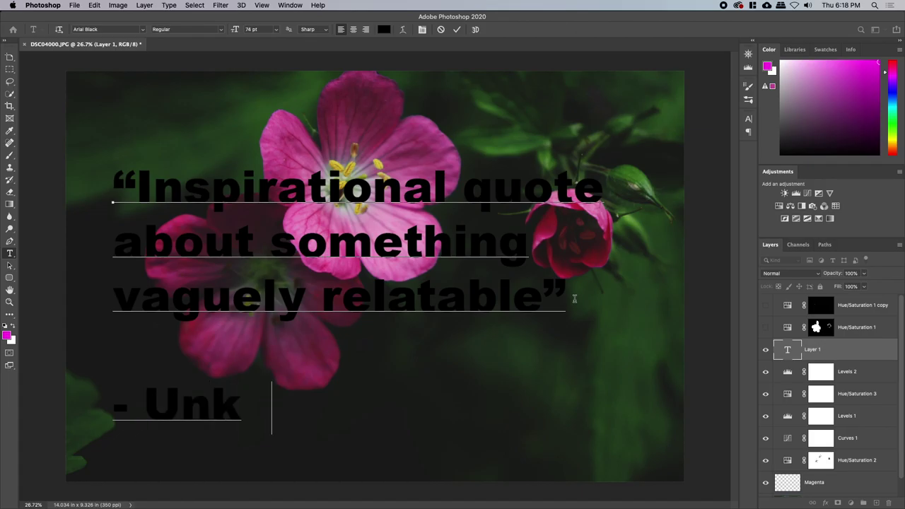
{"action": "type", "text": "nown"}
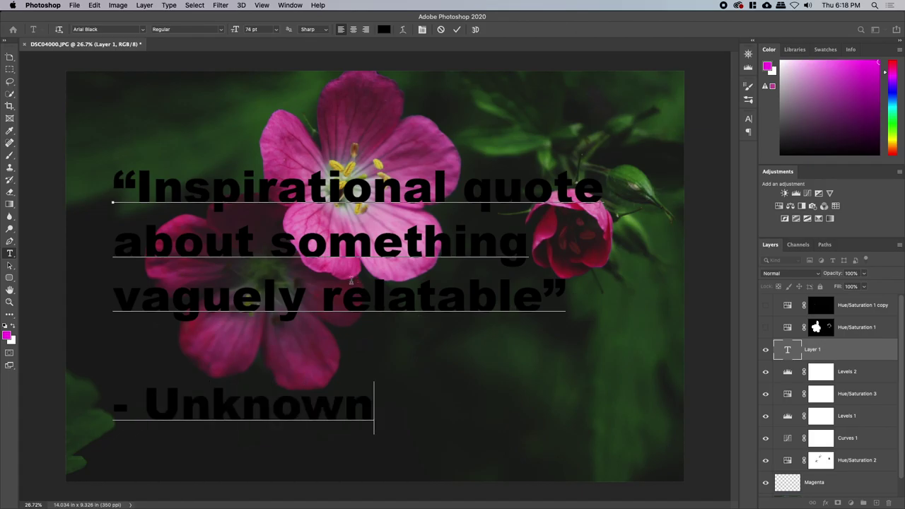
{"action": "left_click", "coordinate": [458, 30]}
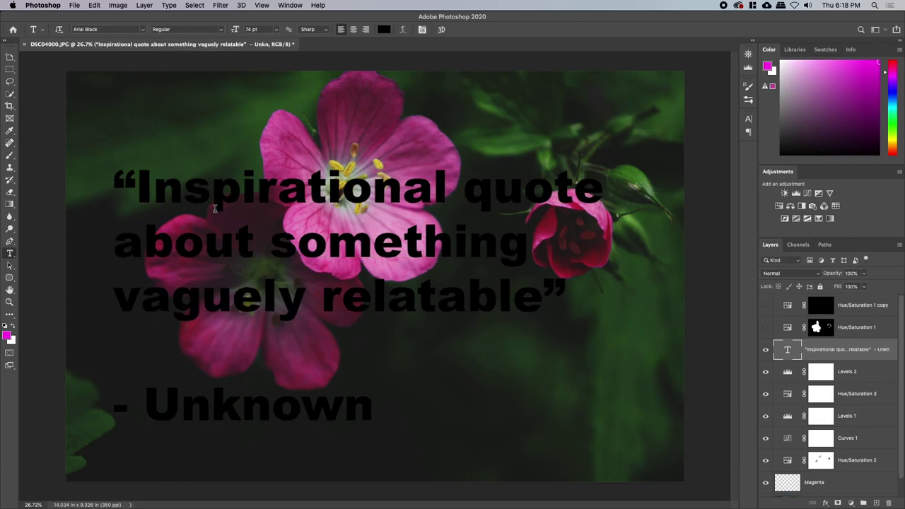
{"action": "mouse_move", "coordinate": [114, 181]}
{"action": "left_mouse_down"}
{"action": "mouse_move", "coordinate": [202, 210]}
{"action": "mouse_move", "coordinate": [283, 266]}
{"action": "mouse_move", "coordinate": [276, 288]}
{"action": "left_mouse_up"}
{"action": "key", "text": "Escape"}
{"action": "key", "text": "super+z"}
Set the colour of all the text in the quote layer to white (ffffff).
{"action": "left_click", "coordinate": [233, 244]}
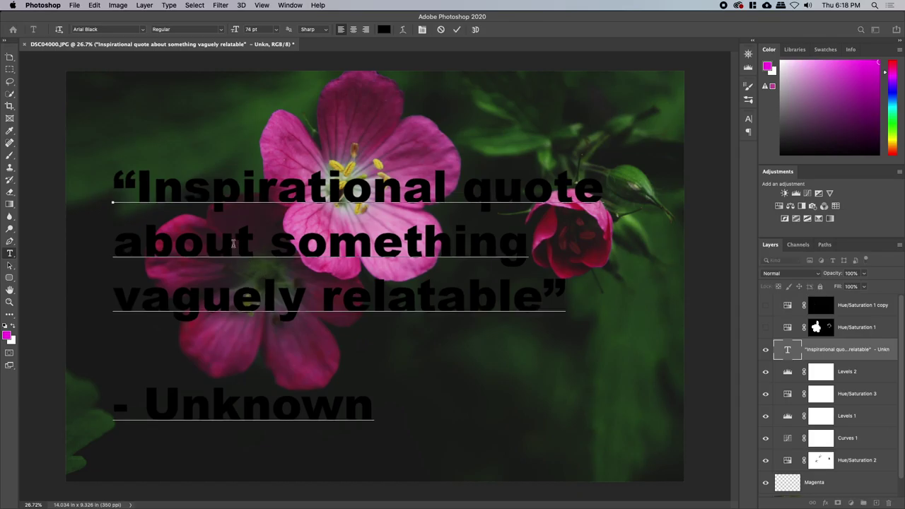
{"action": "key", "text": "super+a"}
{"action": "left_click", "coordinate": [383, 29]}
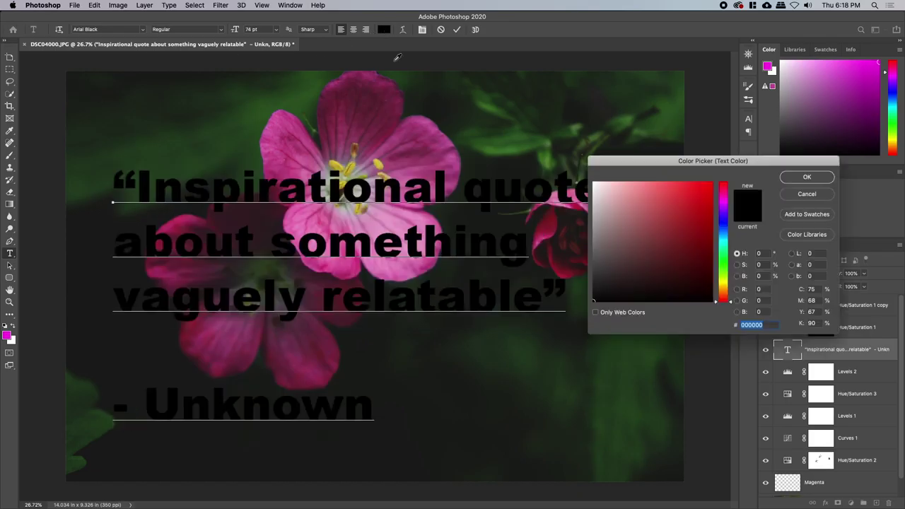
{"action": "left_click", "coordinate": [594, 184]}
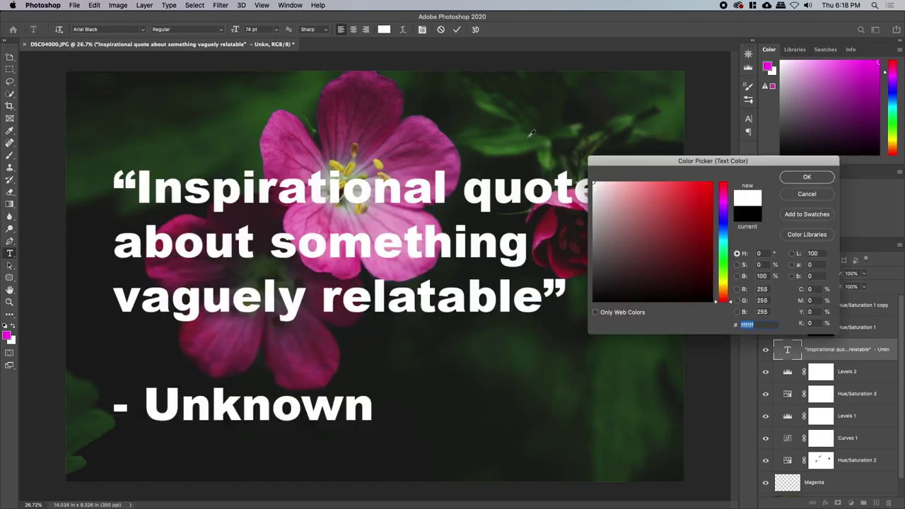
{"action": "left_click", "coordinate": [805, 177]}
{"action": "left_click", "coordinate": [457, 29]}
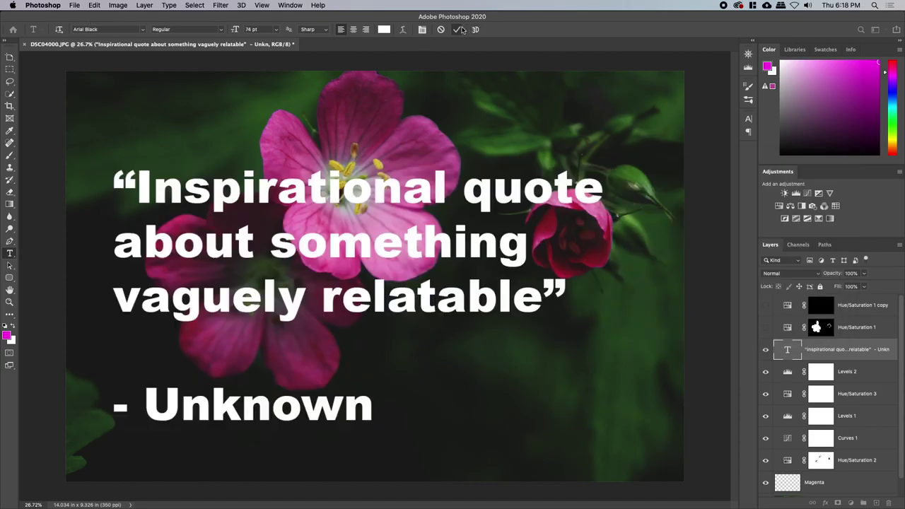
Change the font of all the text in the quote layer to Brush Script MT.
{"action": "left_click", "coordinate": [373, 405]}
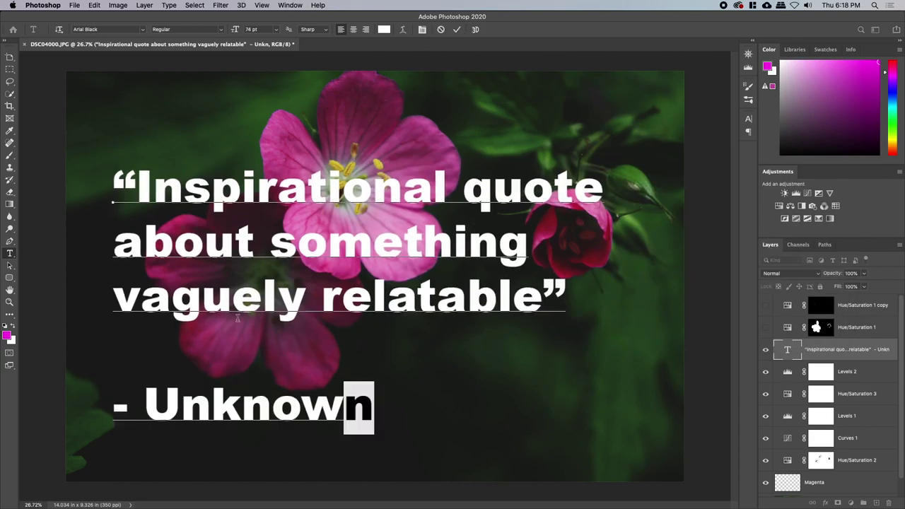
{"action": "key", "text": "super+a"}
{"action": "left_click", "coordinate": [143, 32]}
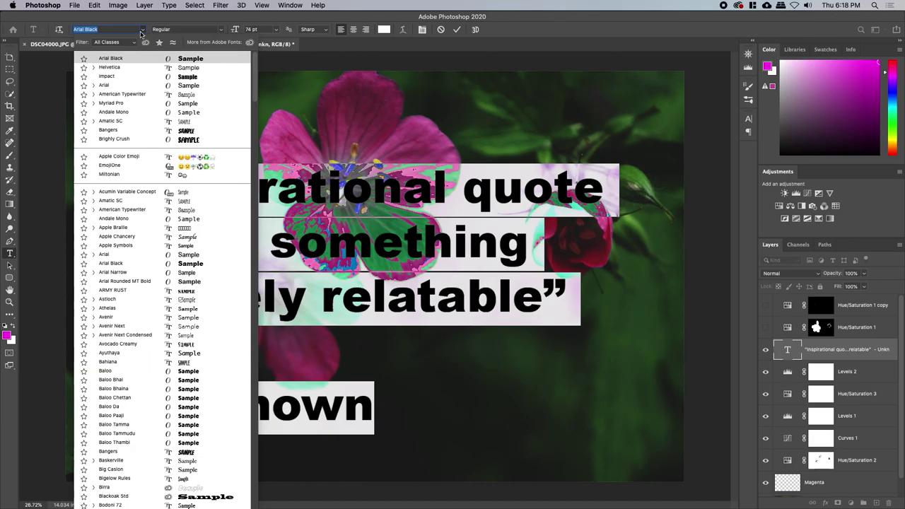
{"action": "scroll", "coordinate": [120, 263], "scroll_direction": "down", "scroll_amount": 5}
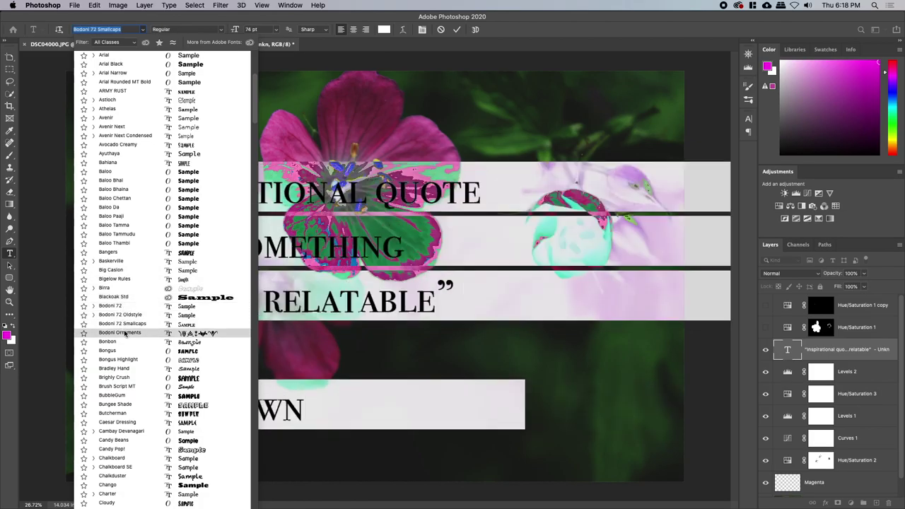
{"action": "left_click", "coordinate": [127, 386]}
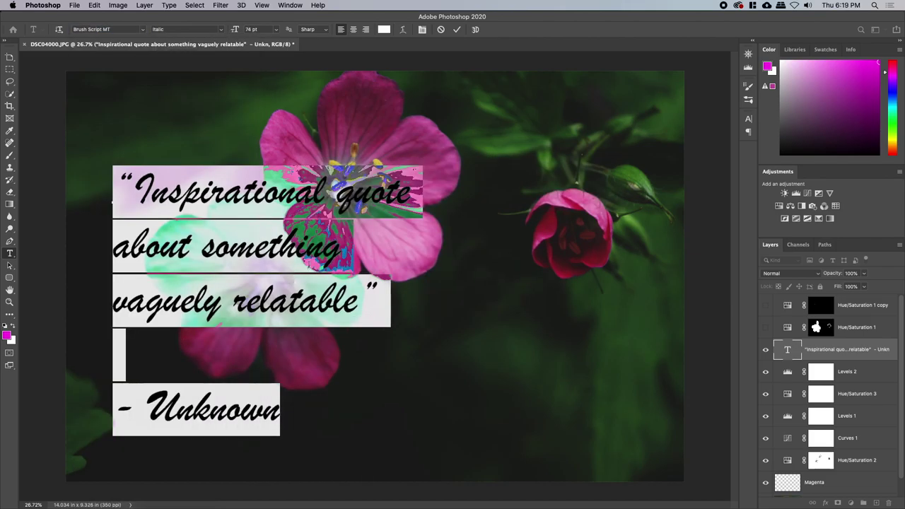
Replace the whole quote and attribution with "PHOTOSYNTHESIS!" and "HELL YEAH" on two lines.
{"action": "type", "text": "PHOTOS"}
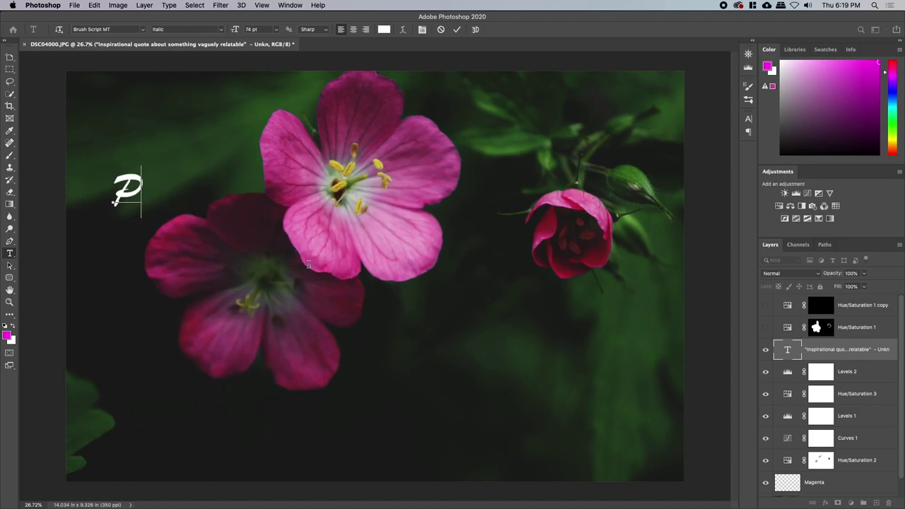
{"action": "type", "text": "HES"}
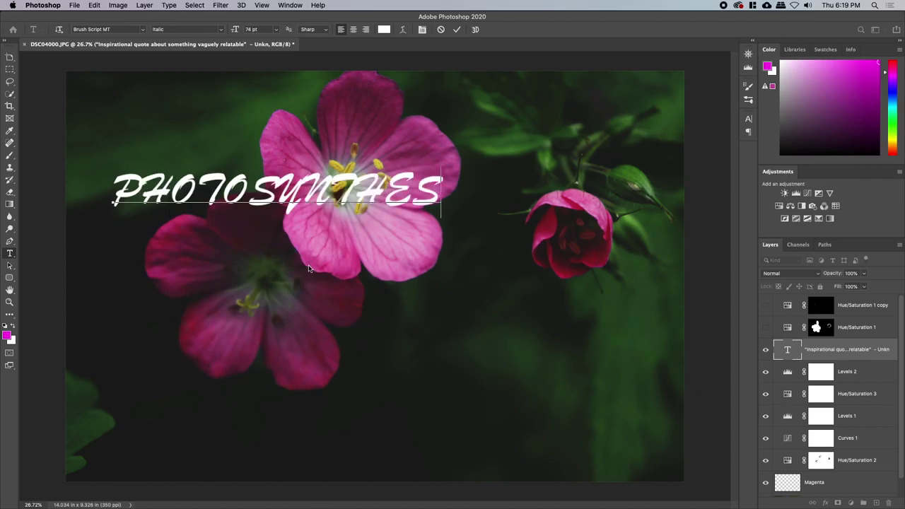
{"action": "type", "text": "IS!"}
{"action": "key", "text": "Return"}
{"action": "type", "text": "HELL YEAH"}
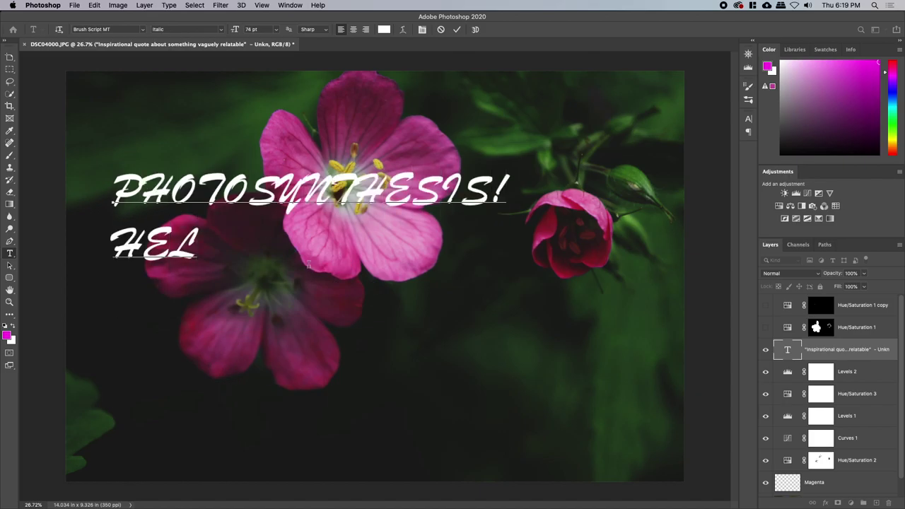
{"action": "key", "text": "Return"}
{"action": "key", "text": "Return"}
{"action": "key", "text": "Return"}
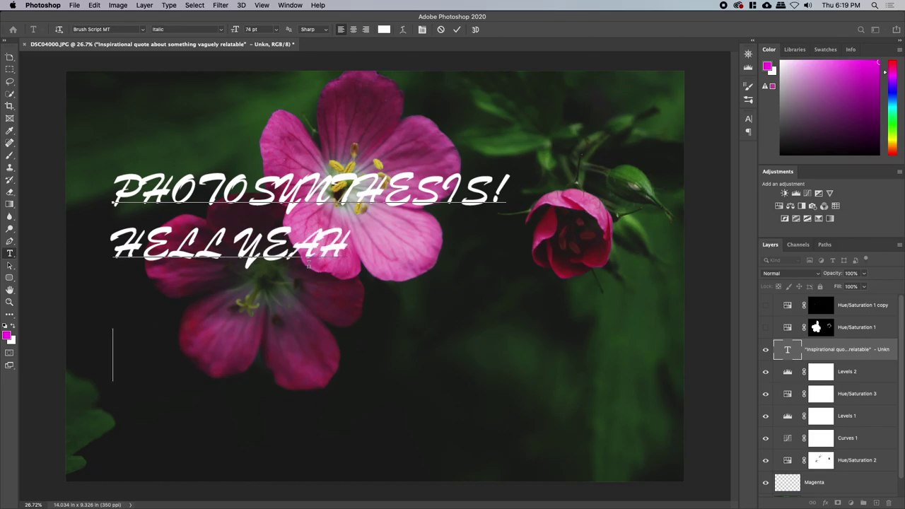
{"action": "type", "text": "justflowerythings"}
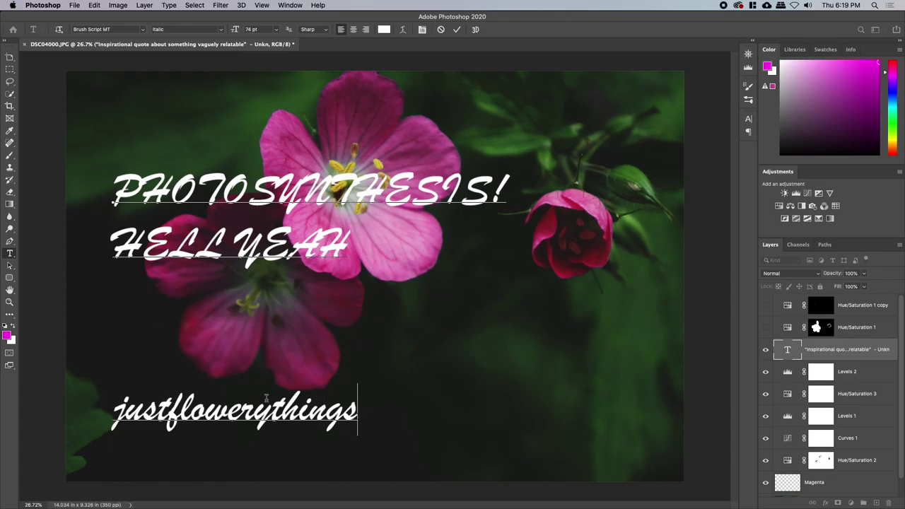
{"action": "left_click", "coordinate": [114, 410]}
{"action": "type", "text": "@"}
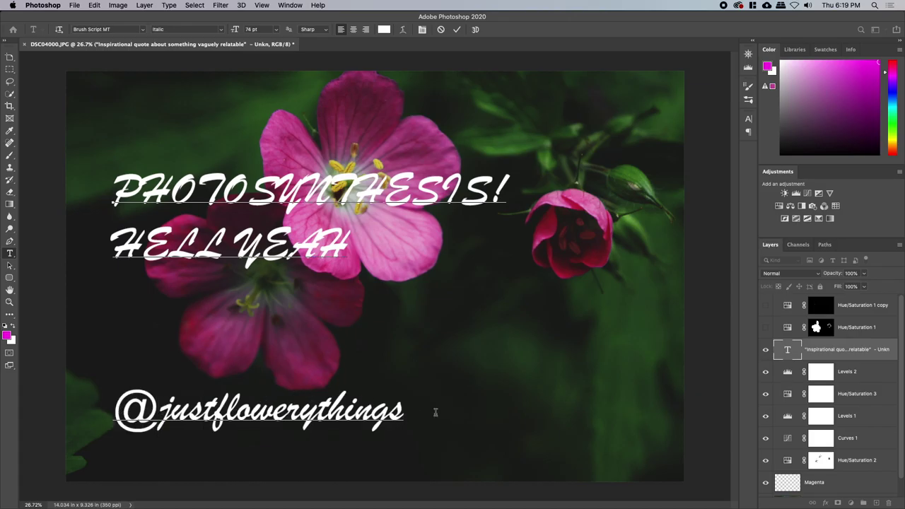
Reduce the font size of only the @ sign in front of justflowerythings.
{"action": "left_click", "coordinate": [118, 425], "text": "shift"}
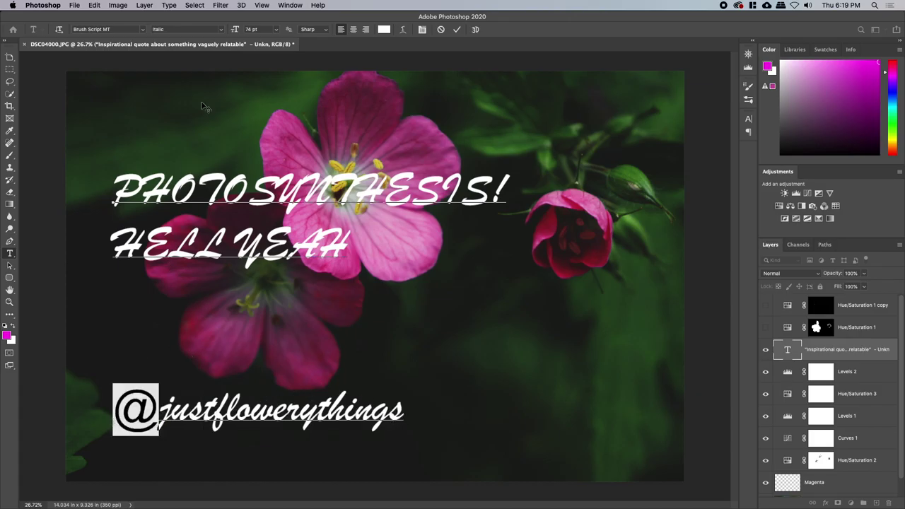
{"action": "left_click_drag", "start_coordinate": [241, 30], "coordinate": [209, 32]}
{"action": "left_click", "coordinate": [201, 415]}
{"action": "left_click", "coordinate": [388, 413]}
Centre-align all the text, move the block to the middle of the image and commit it.
{"action": "key", "text": "super+a"}
{"action": "left_click", "coordinate": [354, 30]}
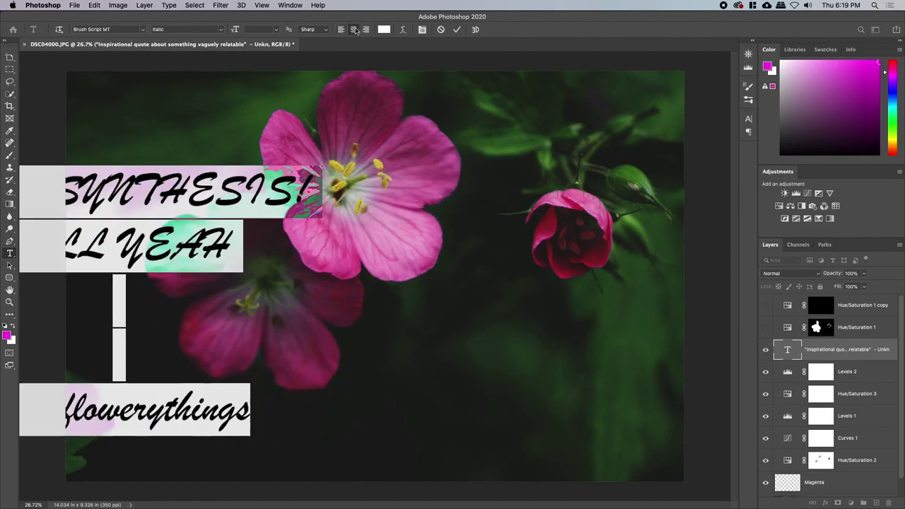
{"action": "left_click_drag", "start_coordinate": [279, 445], "coordinate": [526, 444]}
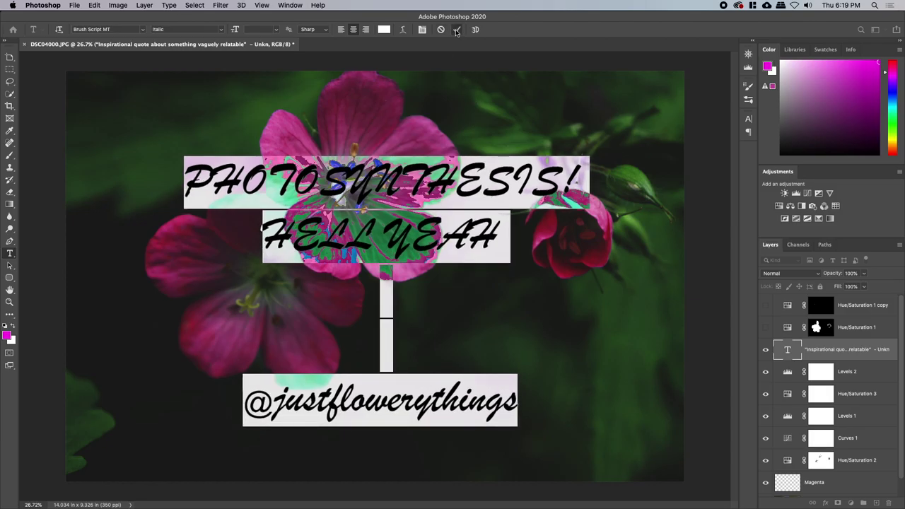
{"action": "key", "text": "super+Return"}
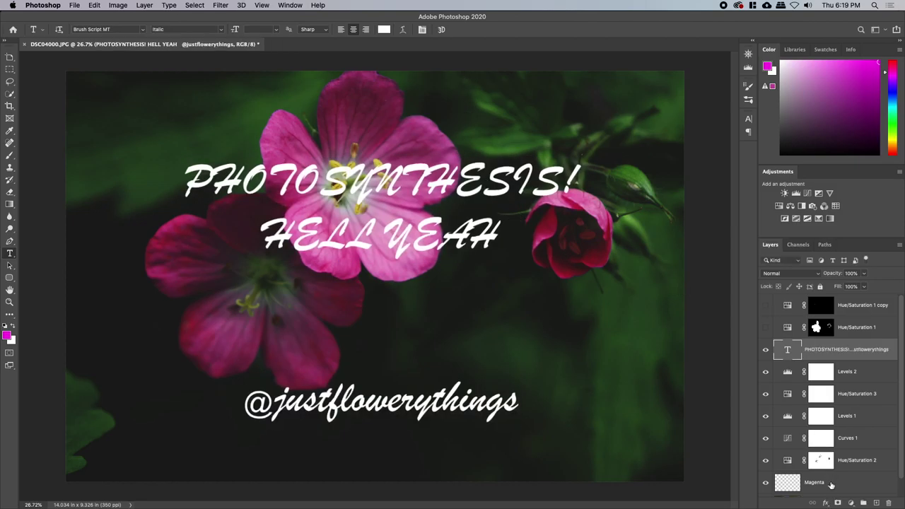
Add a drop shadow to the PHOTOSYNTHESIS! text layer with the shadow's opacity lowered to somewhat below 100%.
{"action": "left_click", "coordinate": [826, 503]}
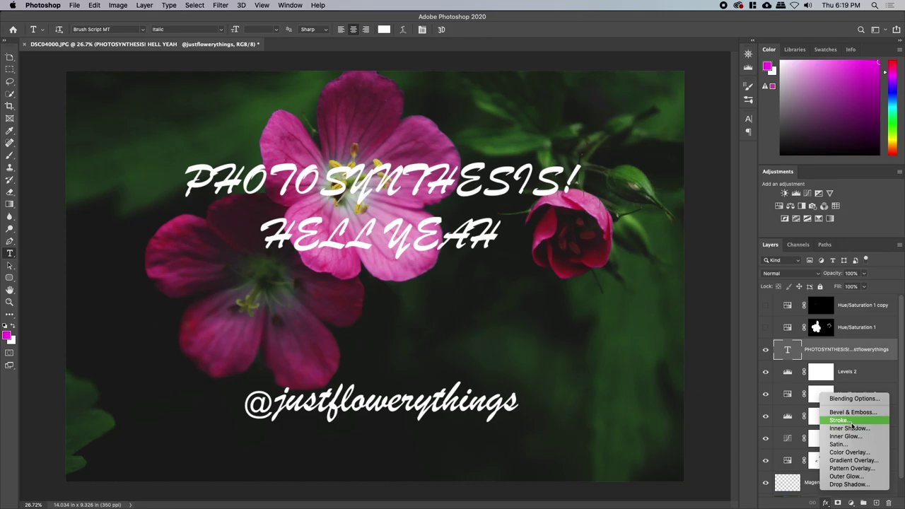
{"action": "left_click", "coordinate": [857, 484]}
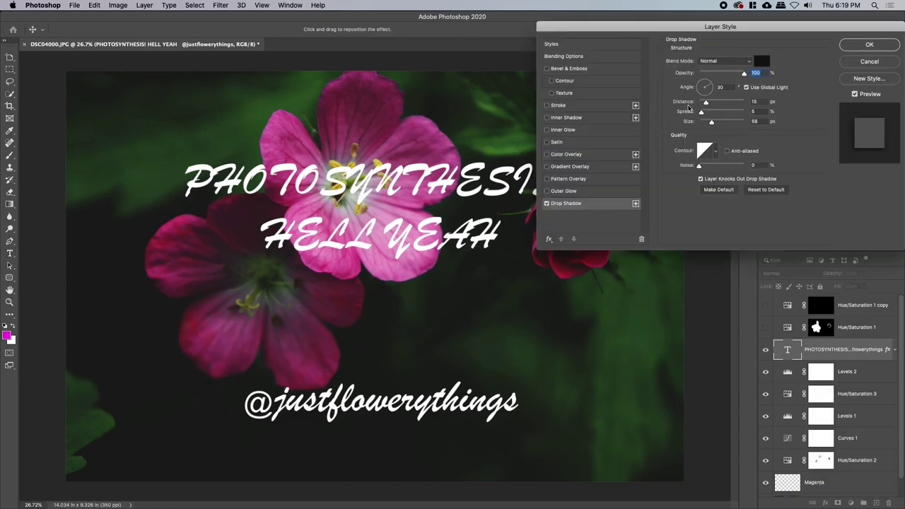
{"action": "left_click_drag", "start_coordinate": [744, 75], "coordinate": [734, 76]}
{"action": "left_click", "coordinate": [855, 47]}
{"action": "key", "text": "z"}
{"action": "left_click_drag", "start_coordinate": [501, 235], "coordinate": [485, 237]}
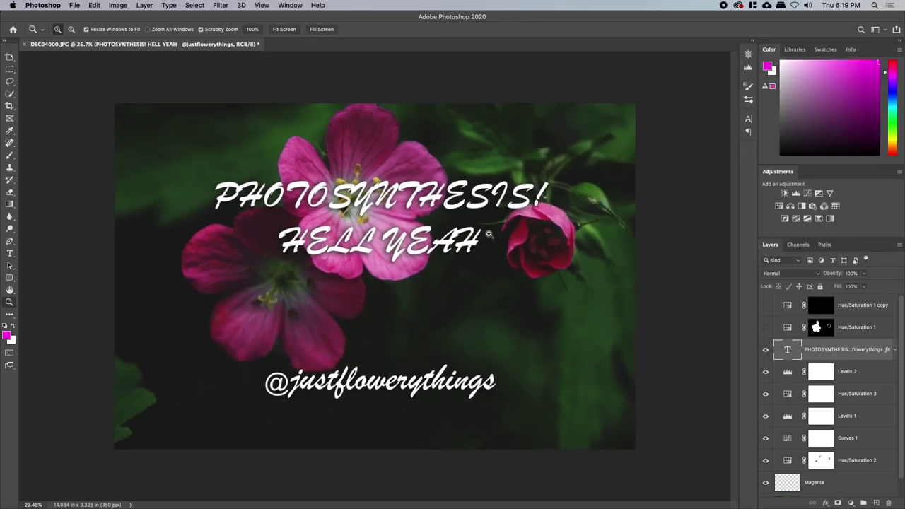
Group the text layer with the Levels 2 adjustment, keep both visible, and toggle the group off and on to compare.
{"action": "left_click", "coordinate": [767, 352]}
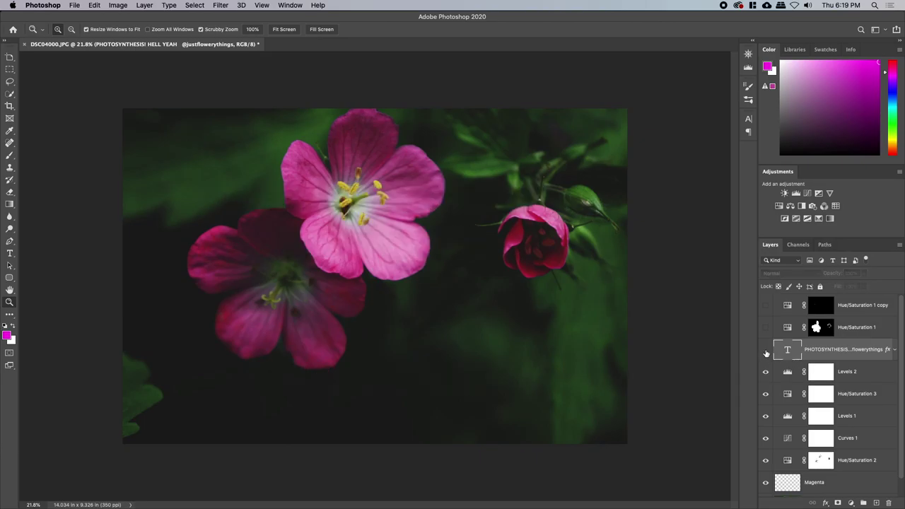
{"action": "left_click", "coordinate": [766, 371]}
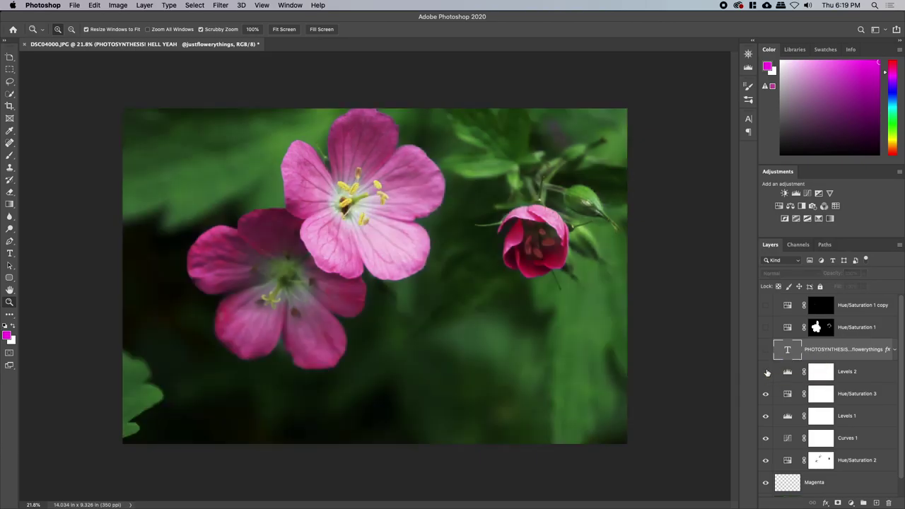
{"action": "left_click", "coordinate": [856, 373]}
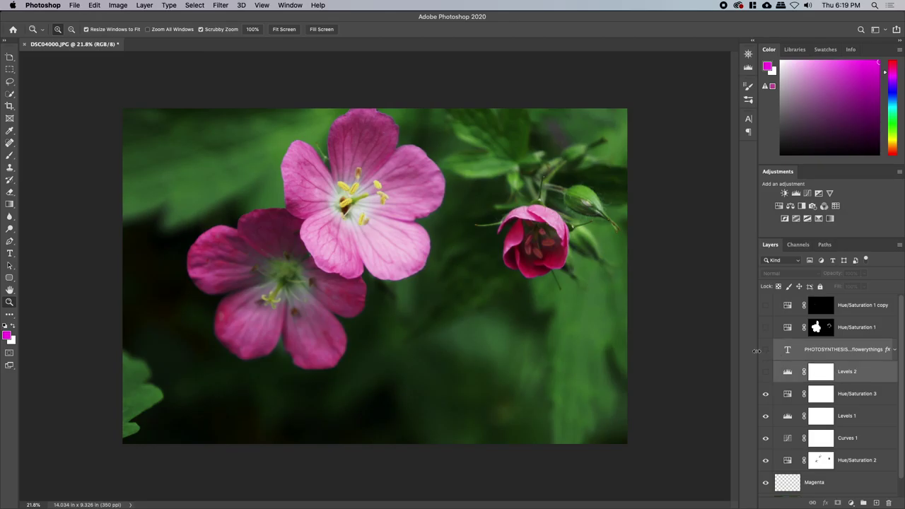
{"action": "left_click_drag", "start_coordinate": [765, 350], "coordinate": [765, 371]}
{"action": "key", "text": "super+g"}
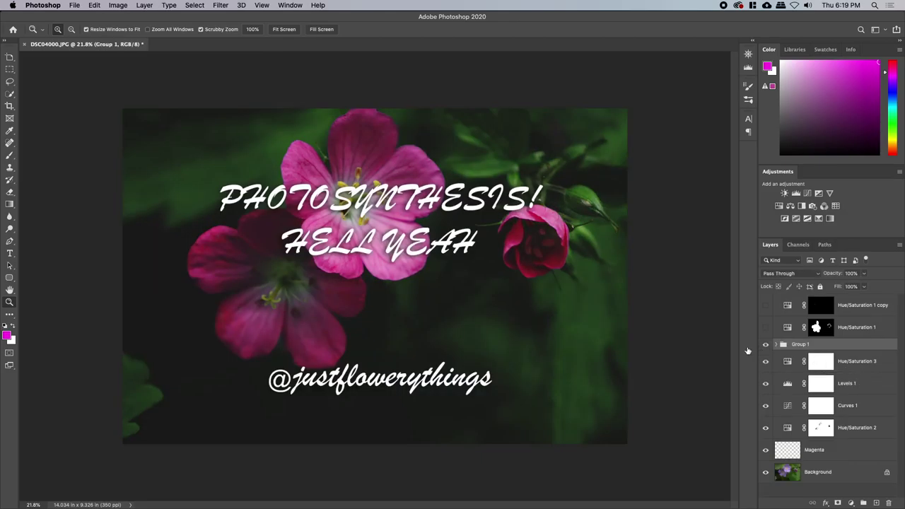
{"action": "left_click", "coordinate": [766, 345]}
{"action": "left_click", "coordinate": [765, 344]}
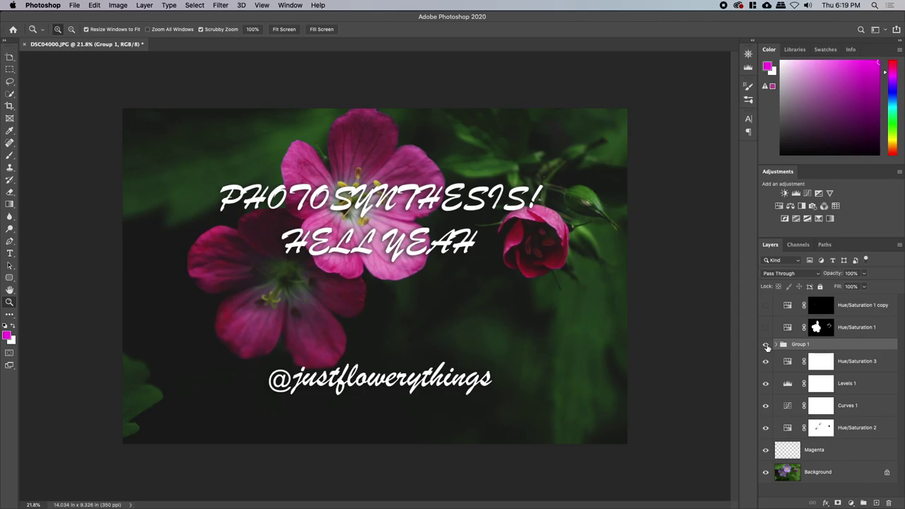